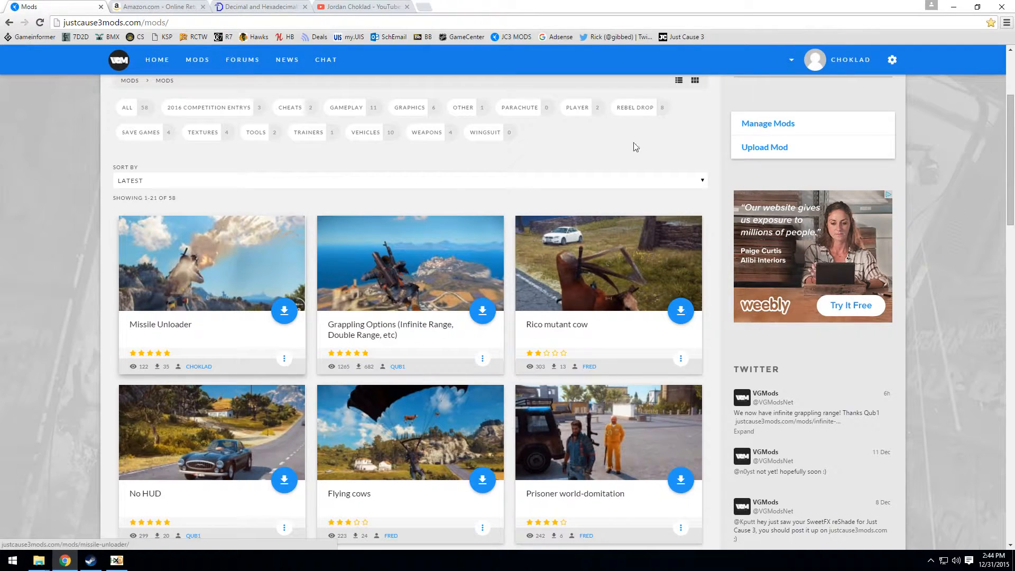
# - Switch from the browser to the Just Cause 3, bin and HxD windows, and look inside the game's dropzone folder
pyautogui.click(954, 7)
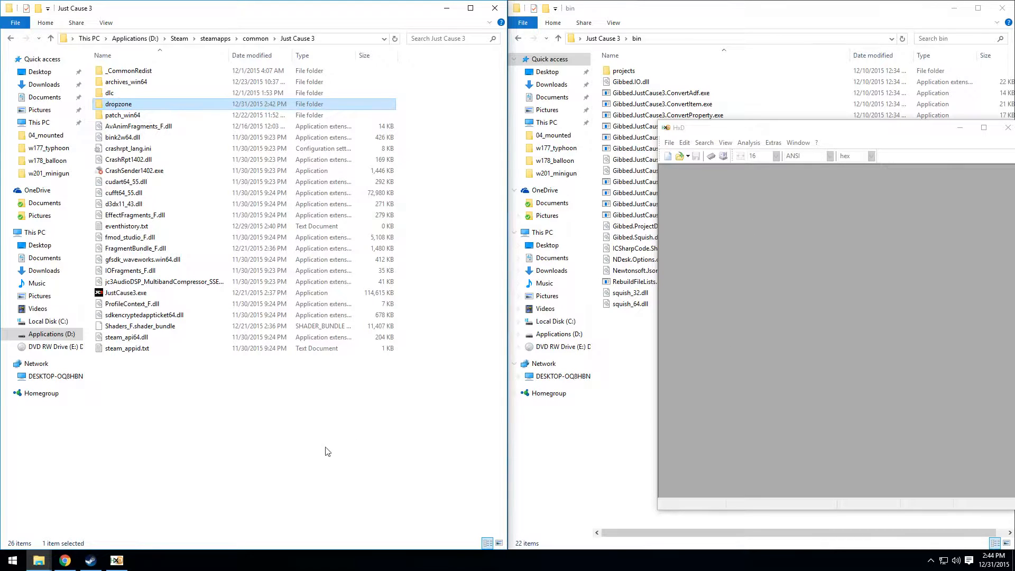
pyautogui.click(804, 344)
pyautogui.click(629, 441)
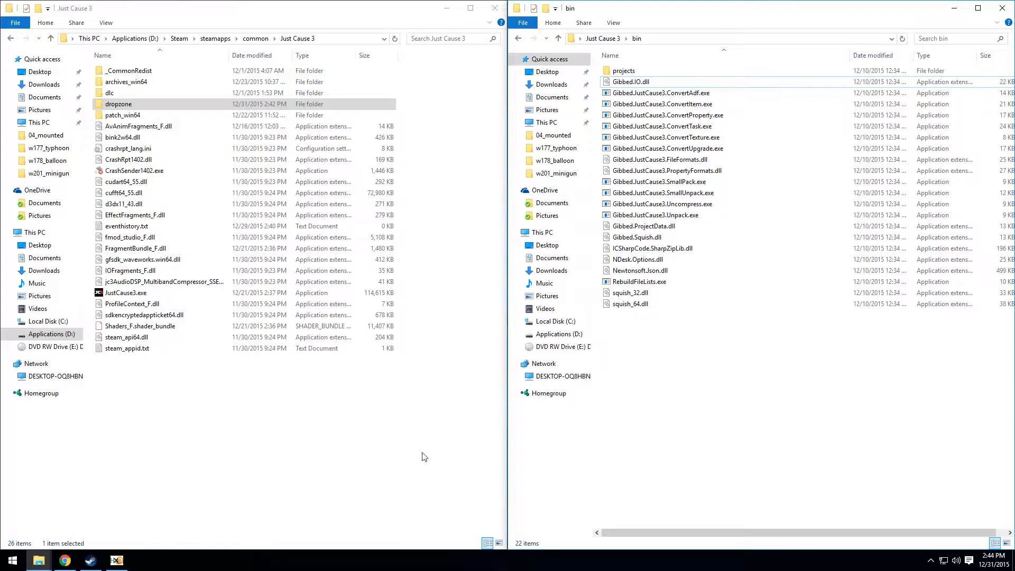
pyautogui.click(237, 433)
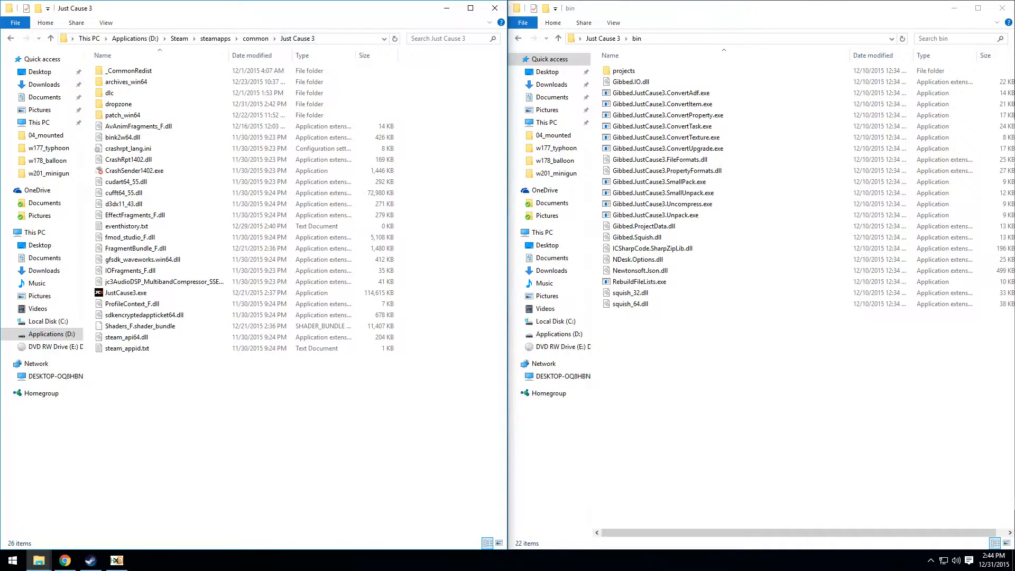
pyautogui.click(115, 565)
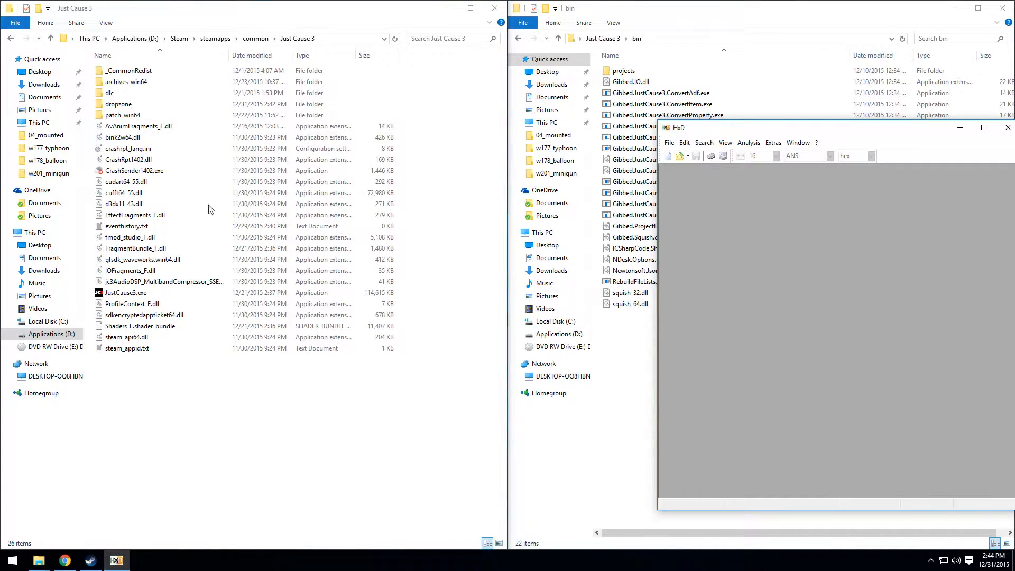
pyautogui.doubleClick(122, 106)
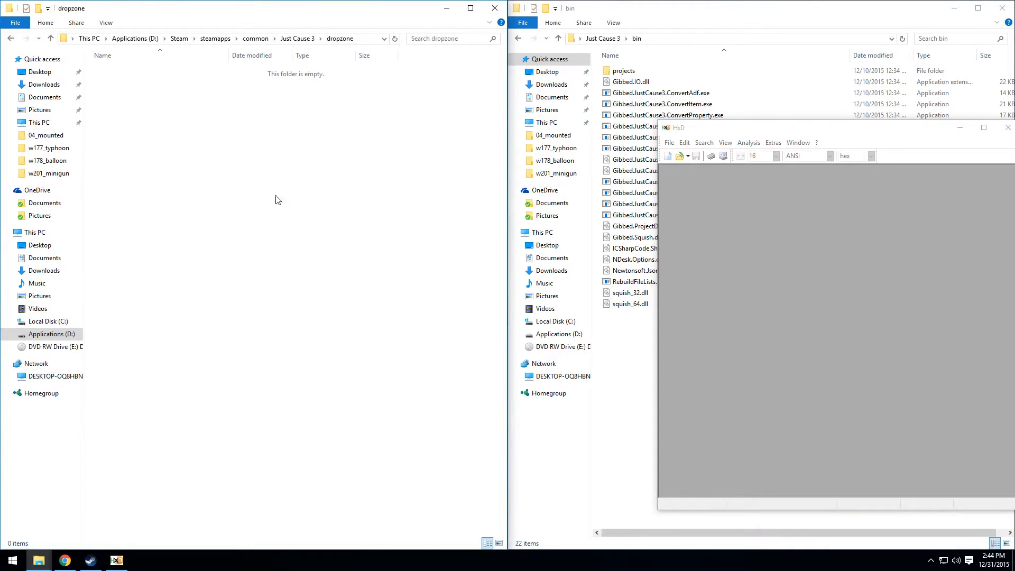
pyautogui.click(12, 39)
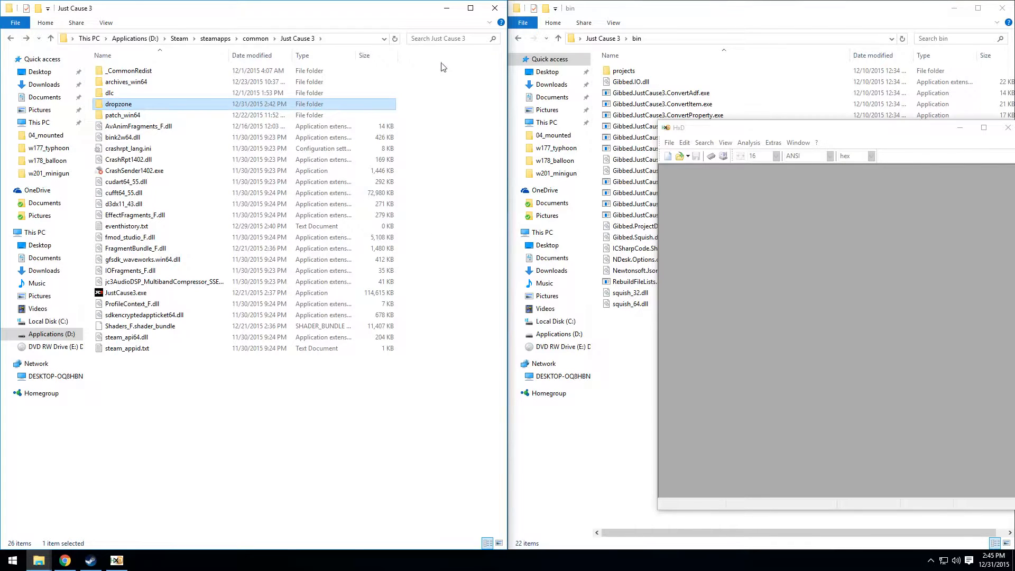
# - Search the Just Cause 3 folder for "uvk" and open the file location of w141_rpg_uvk_13.ee
pyautogui.click(436, 38)
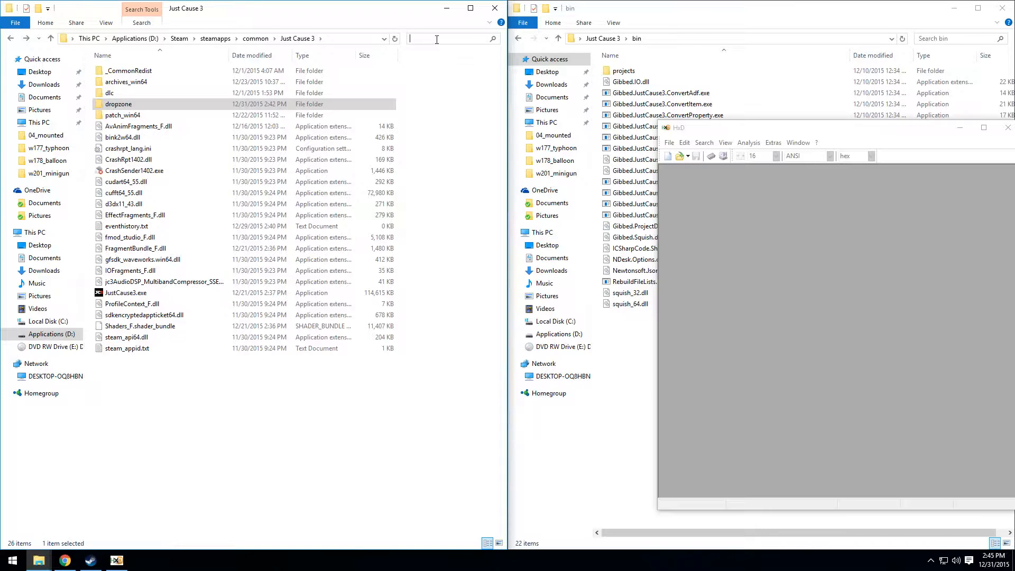
pyautogui.write('uvk')
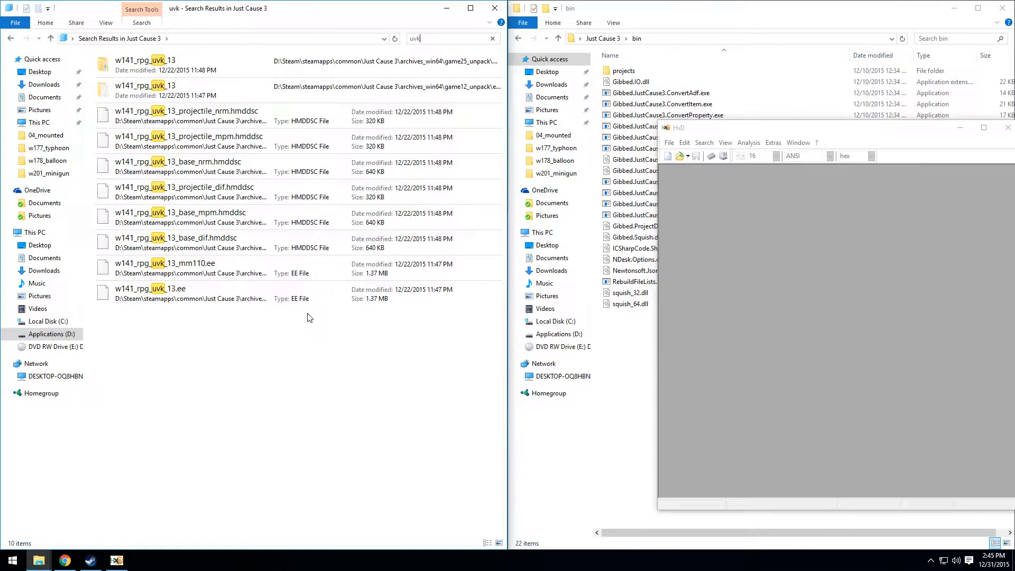
pyautogui.click(183, 299)
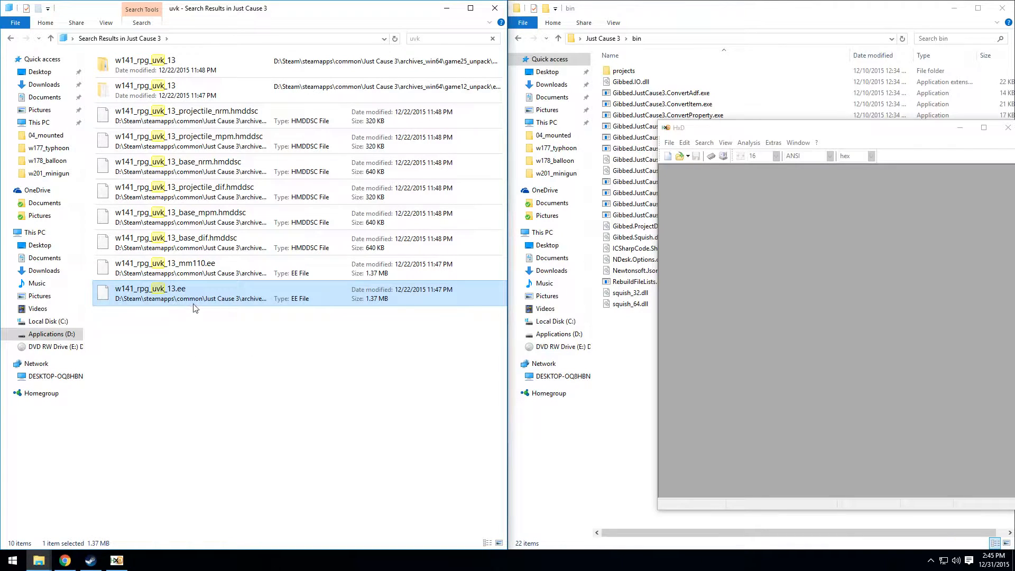
pyautogui.rightClick(179, 297)
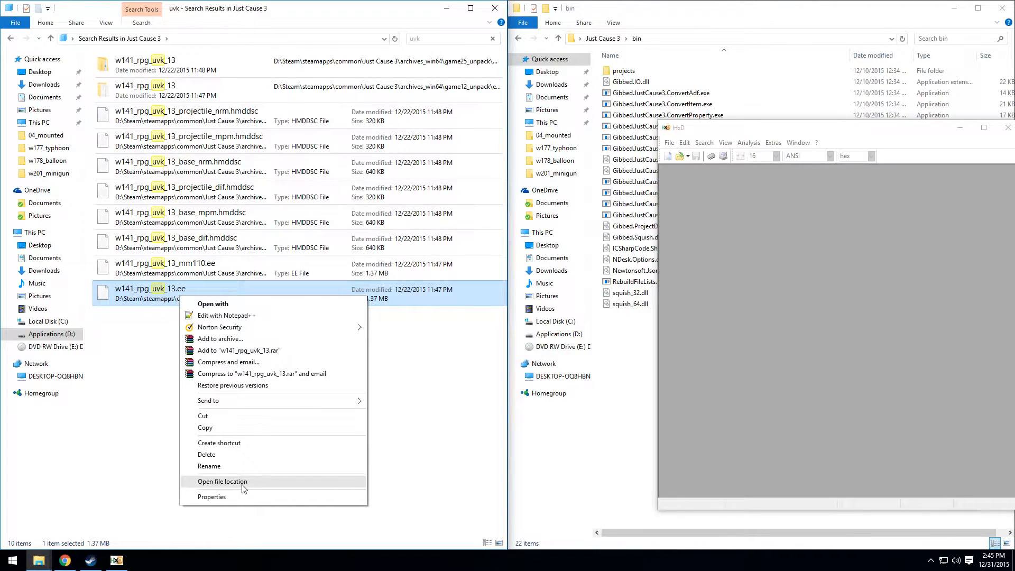
pyautogui.click(222, 481)
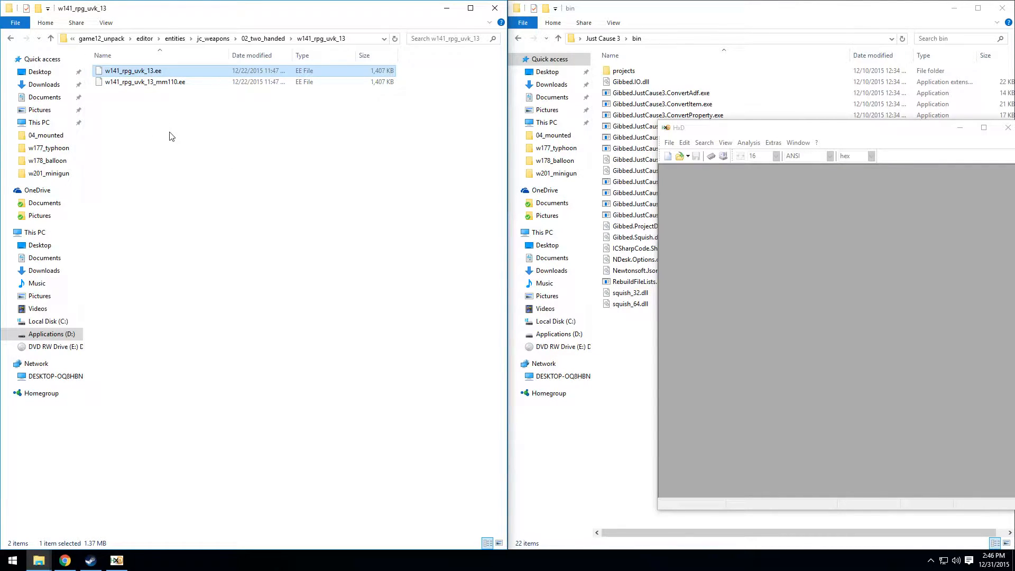
# - Copy the editor folder from game12_unpack into the Just Cause 3 dropzone folder
pyautogui.click(105, 40)
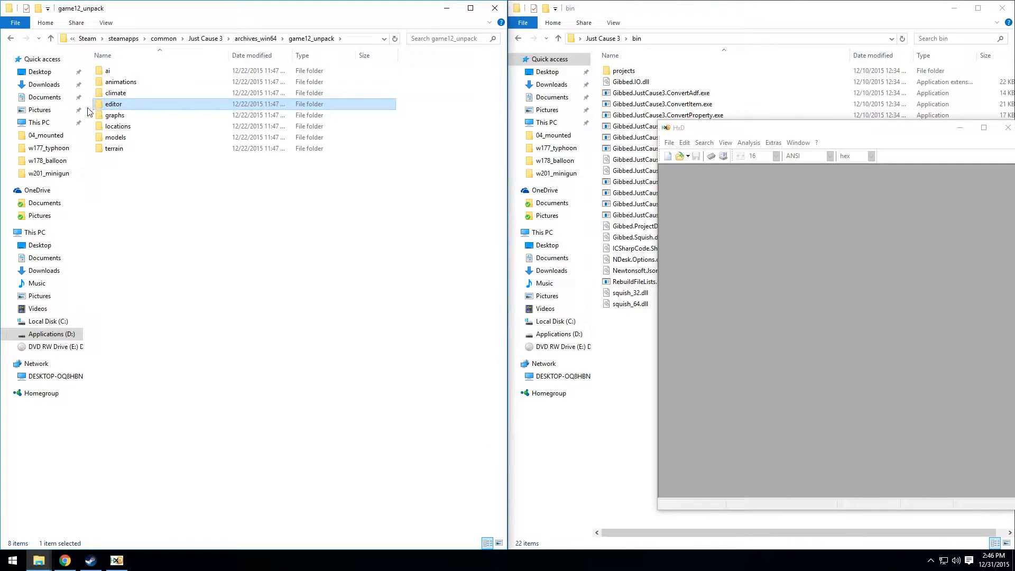
pyautogui.rightClick(111, 104)
pyautogui.click(151, 286)
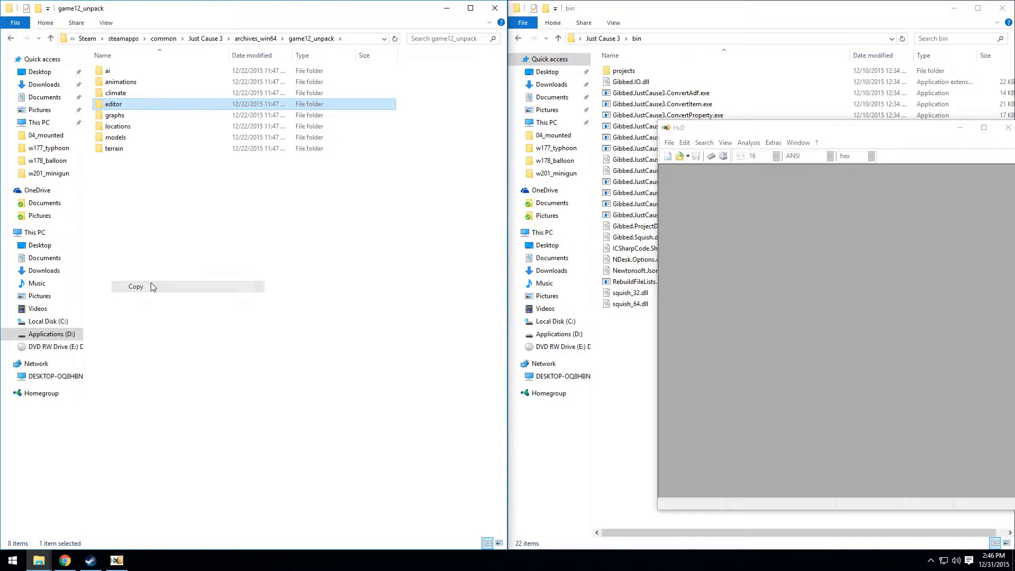
pyautogui.click(192, 38)
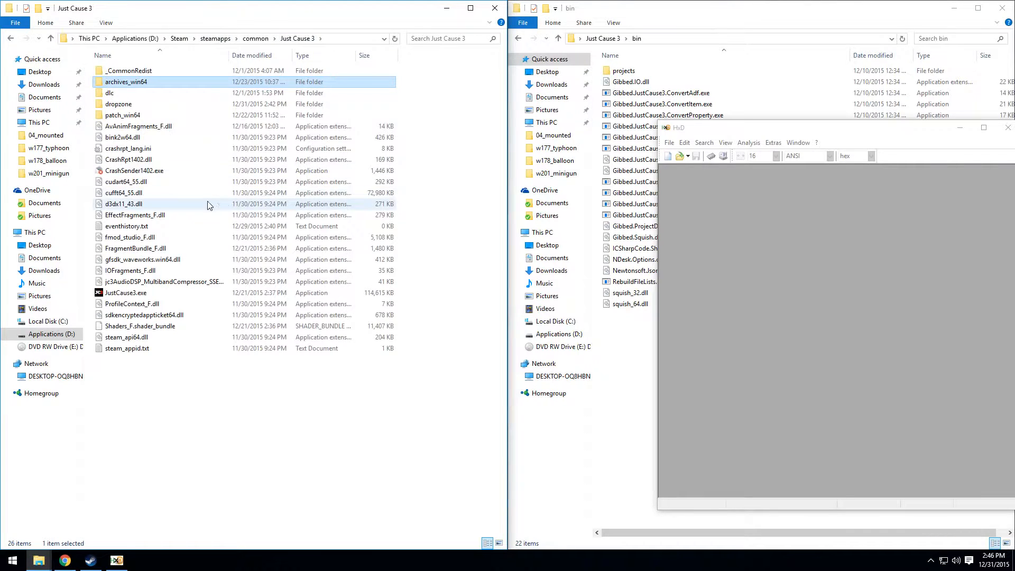
pyautogui.doubleClick(122, 105)
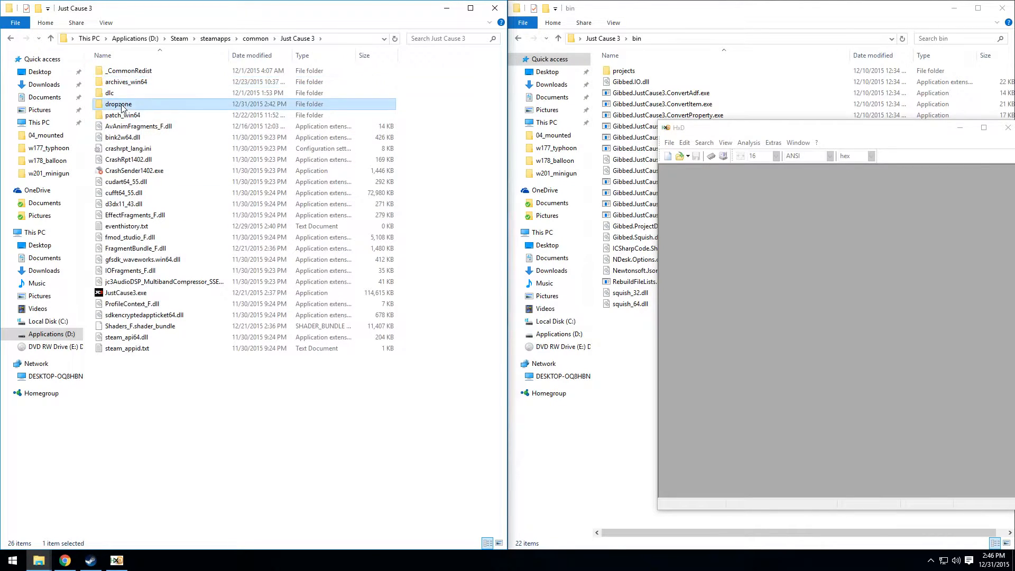
pyautogui.rightClick(195, 224)
pyautogui.click(227, 297)
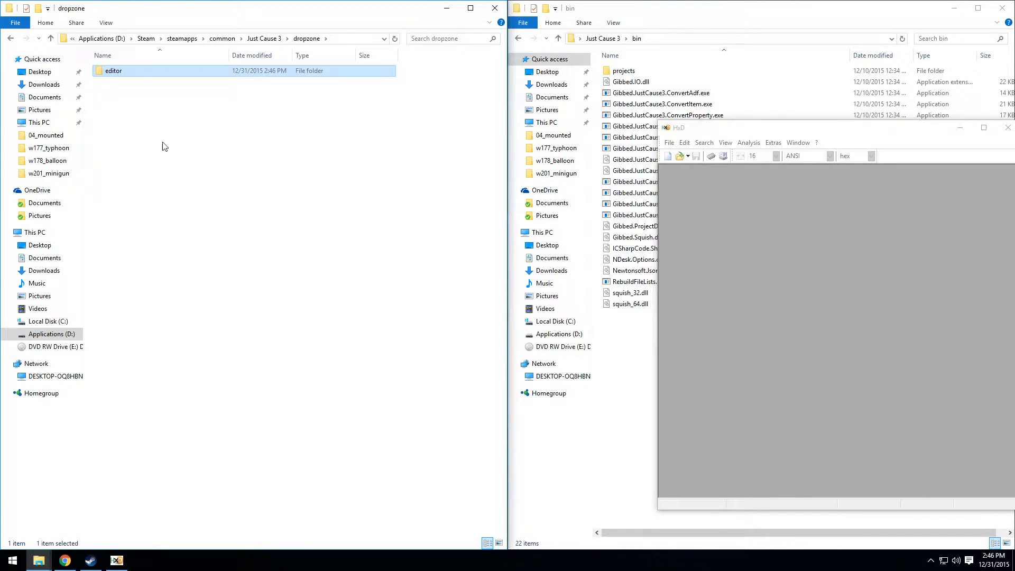
# - Delete every folder except jc_weapons from the dropzone's editor\entities folder
pyautogui.doubleClick(117, 76)
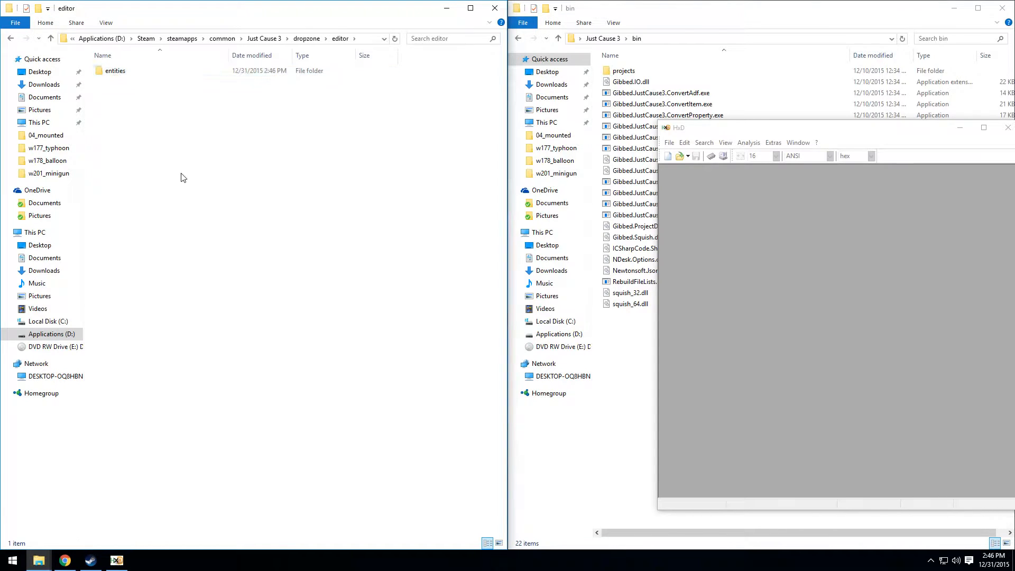
pyautogui.click(115, 76)
pyautogui.doubleClick(108, 72)
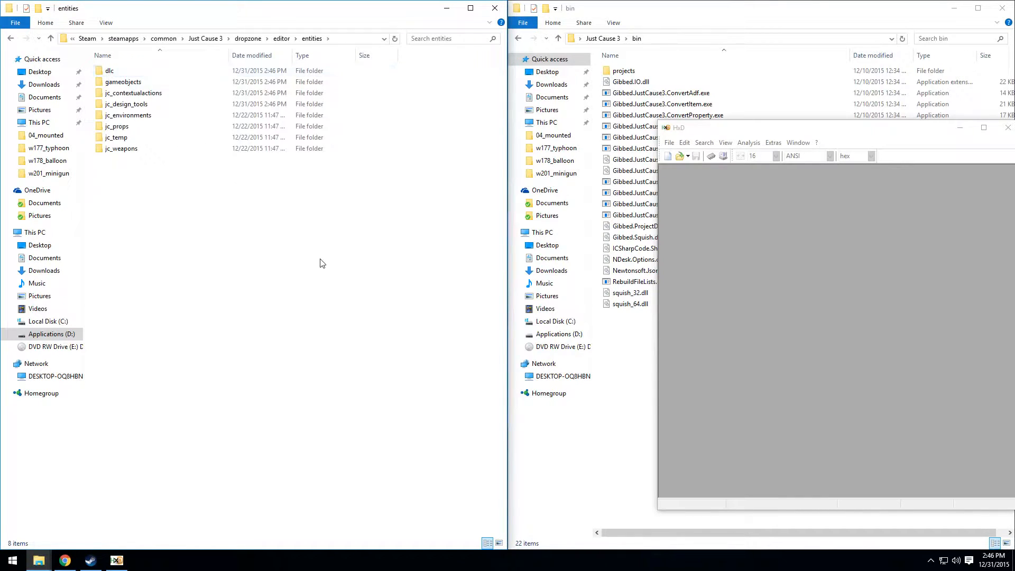
pyautogui.moveTo(419, 66); pyautogui.dragTo(129, 139)
pyautogui.rightClick(119, 101)
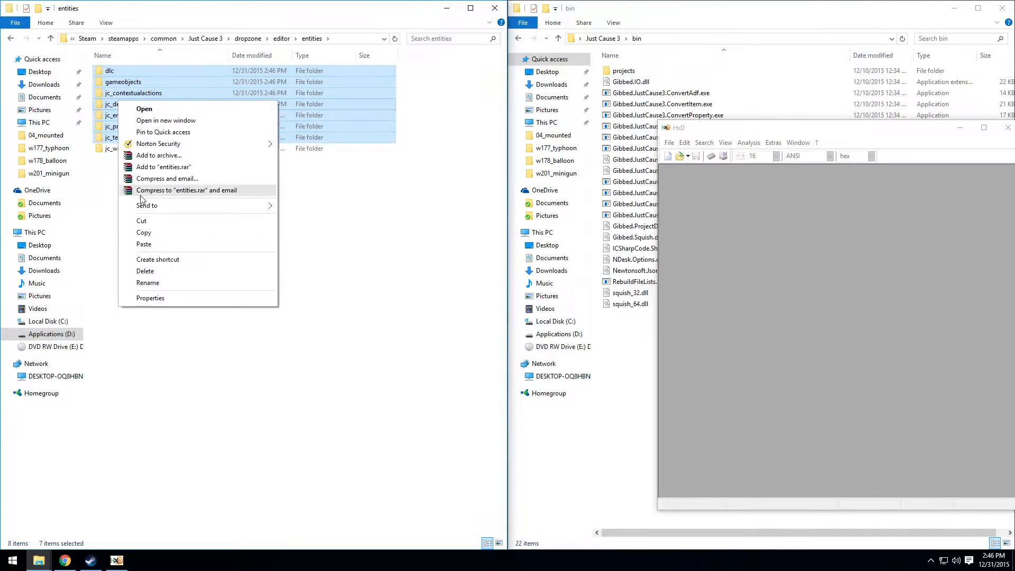
pyautogui.click(158, 271)
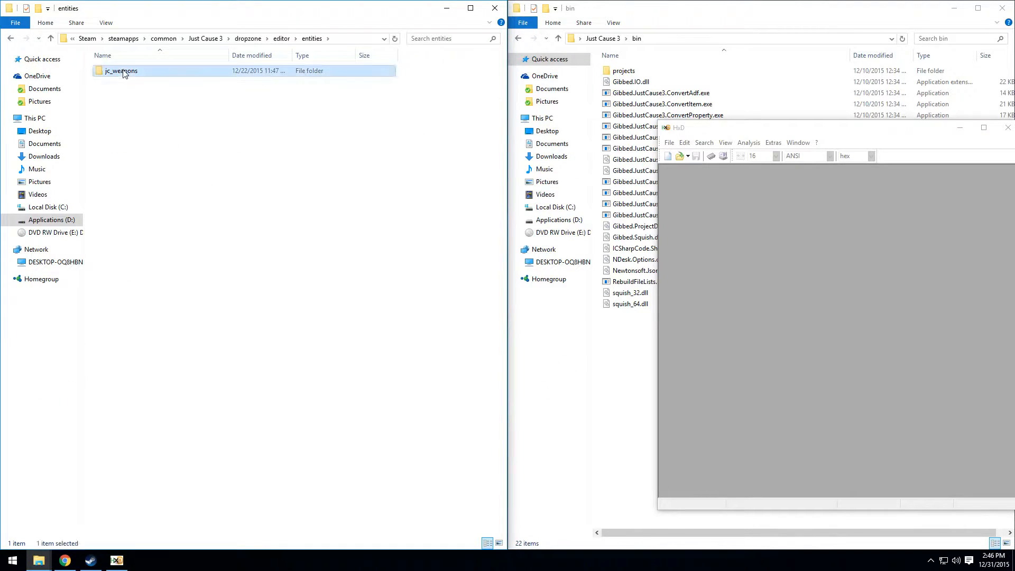
# - Delete every folder except 02_two_handed from the dropzone's jc_weapons folder, including 01_one_handed
pyautogui.doubleClick(120, 72)
pyautogui.moveTo(417, 181); pyautogui.dragTo(115, 95)
pyautogui.rightClick(116, 95)
pyautogui.click(148, 268)
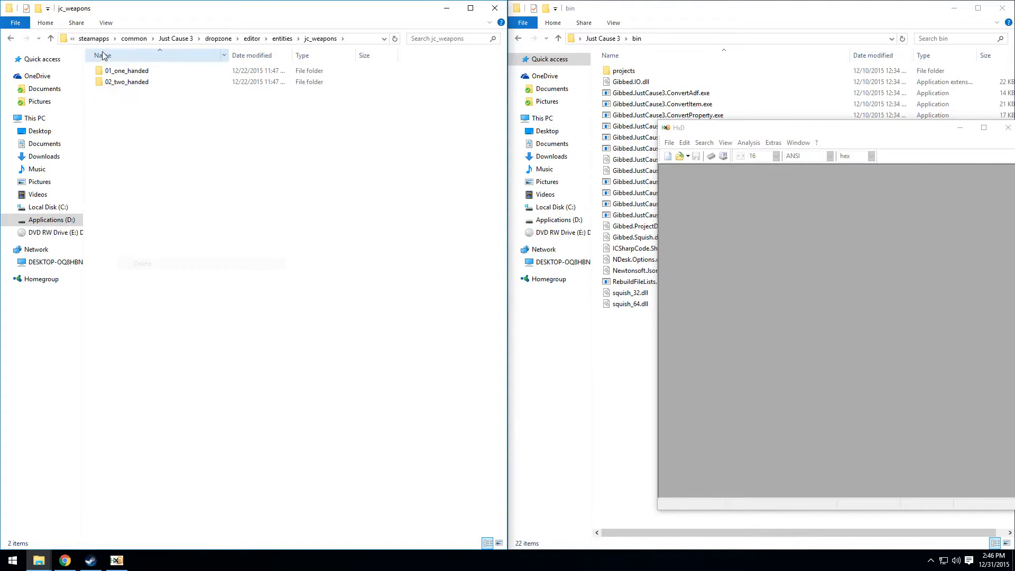
pyautogui.rightClick(119, 73)
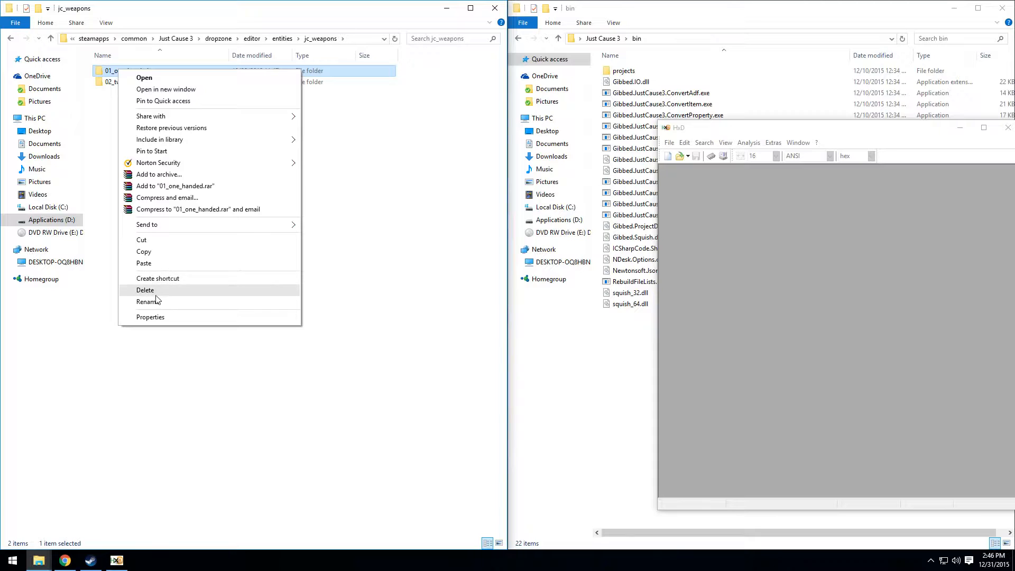
pyautogui.click(156, 292)
# - Delete every weapon folder except w141_rpg_uvk_13 from the dropzone's 02_two_handed folder
pyautogui.click(146, 75)
pyautogui.doubleClick(146, 76)
pyautogui.moveTo(420, 456); pyautogui.dragTo(84, 159)
pyautogui.rightClick(151, 162)
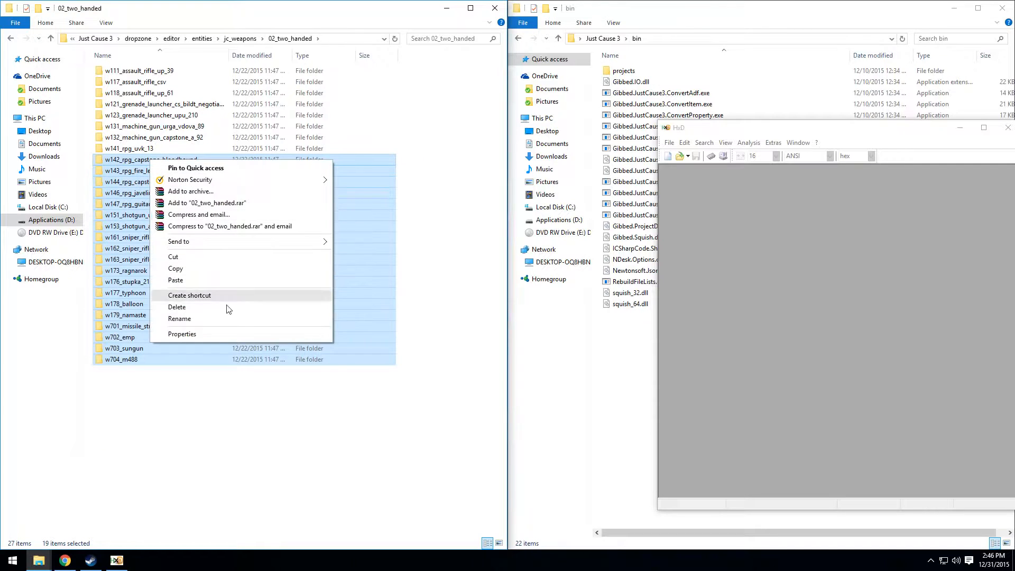
pyautogui.click(228, 307)
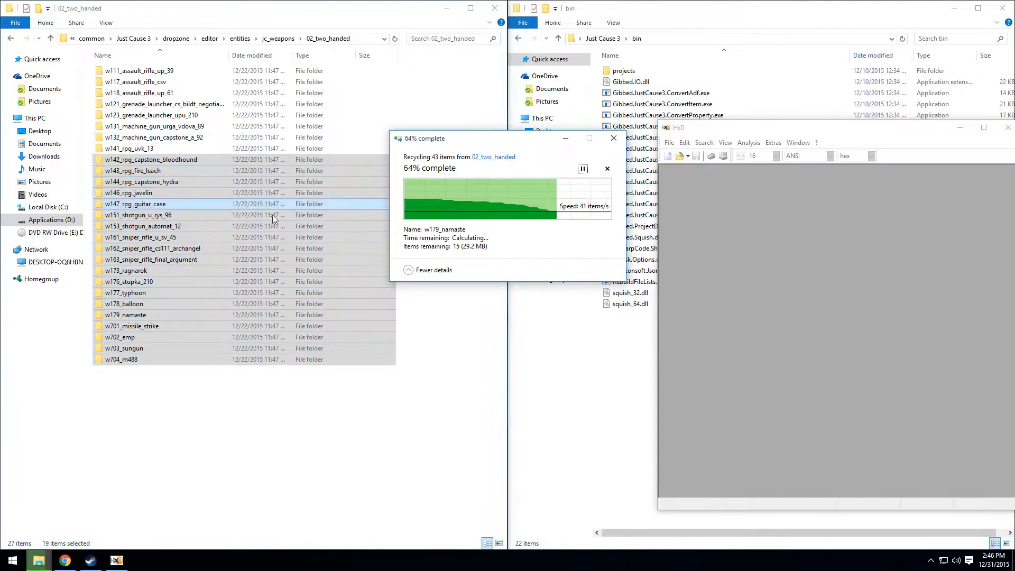
pyautogui.moveTo(437, 74); pyautogui.dragTo(146, 133)
pyautogui.rightClick(134, 115)
pyautogui.click(162, 286)
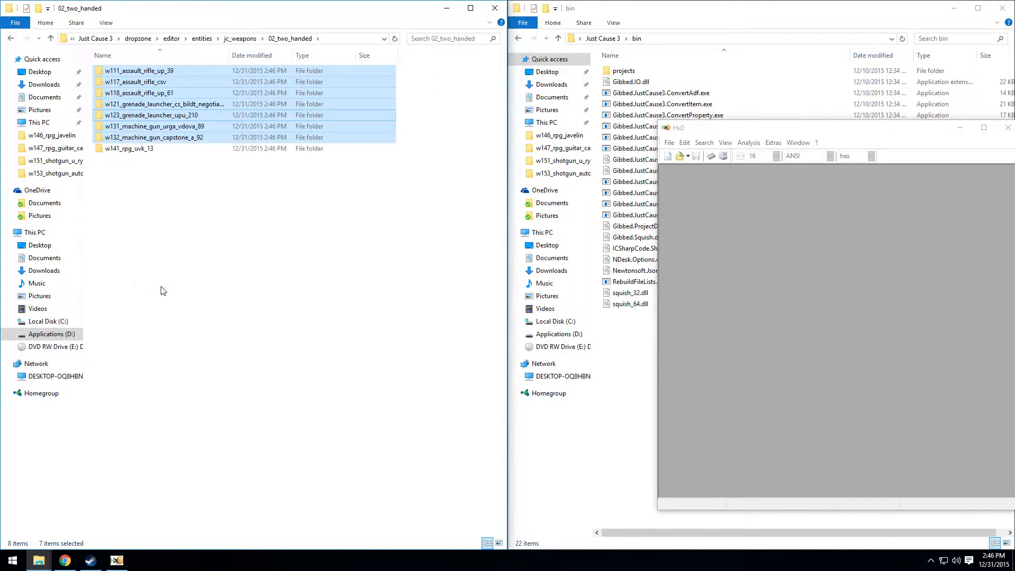
# - Go through the dropzone's remaining folders down to w141_rpg_uvk_13 and delete w141_rpg_uvk_13_mm110.ee there
pyautogui.click(142, 38)
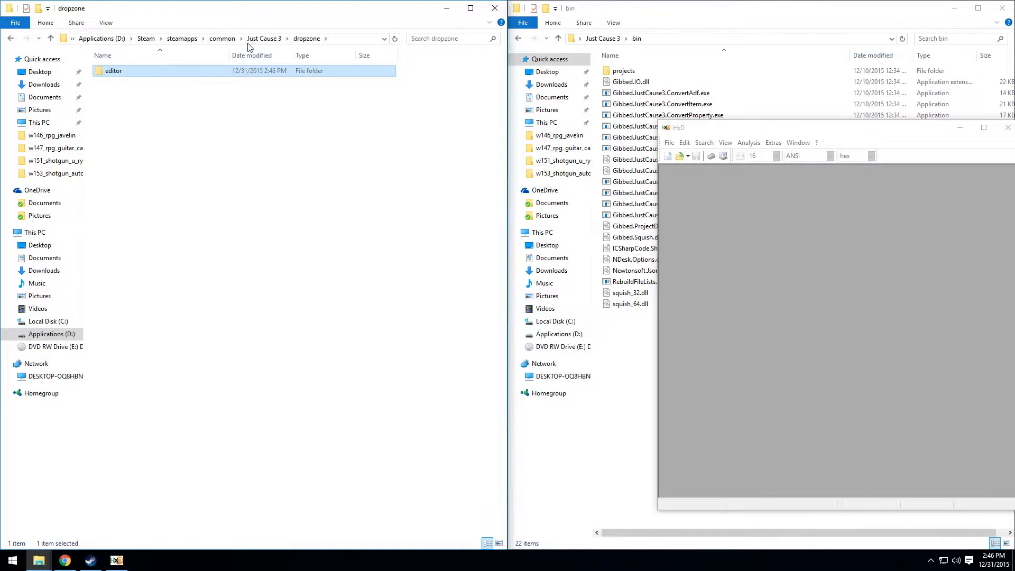
pyautogui.click(258, 39)
pyautogui.doubleClick(126, 107)
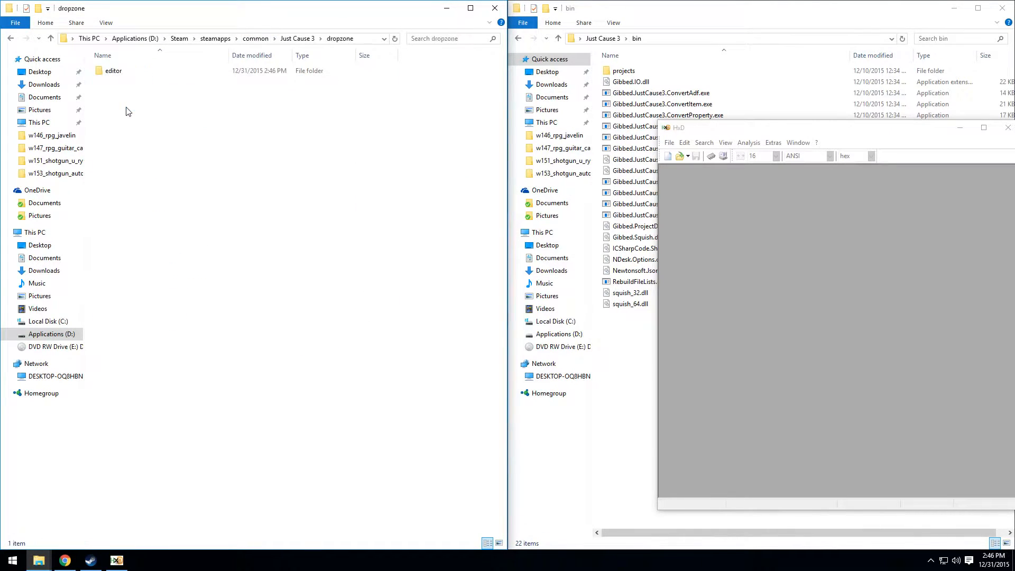
pyautogui.doubleClick(116, 74)
pyautogui.doubleClick(112, 74)
pyautogui.doubleClick(112, 74)
pyautogui.doubleClick(116, 74)
pyautogui.doubleClick(115, 74)
pyautogui.moveTo(223, 161); pyautogui.dragTo(143, 80)
pyautogui.rightClick(143, 80)
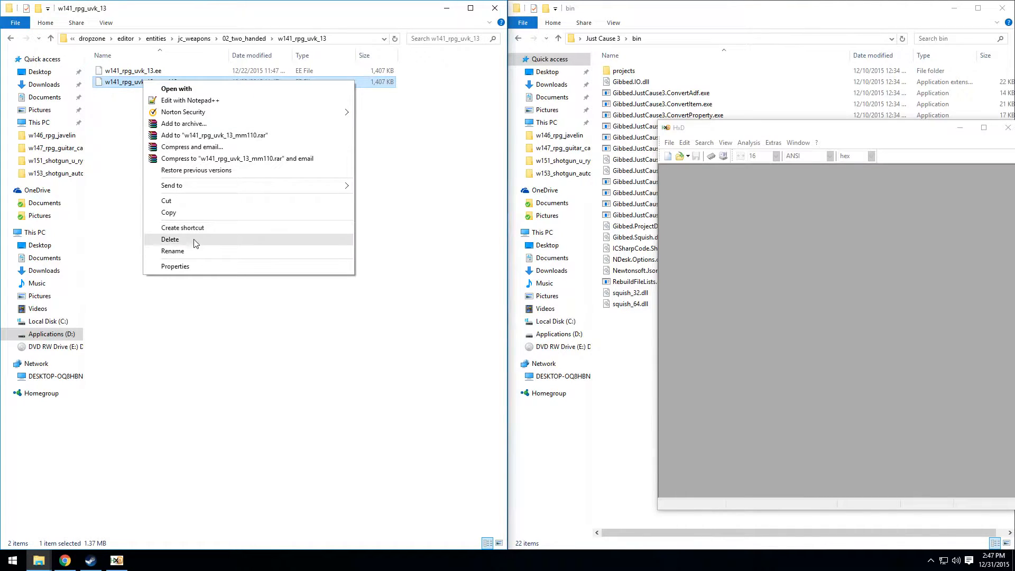
pyautogui.click(170, 239)
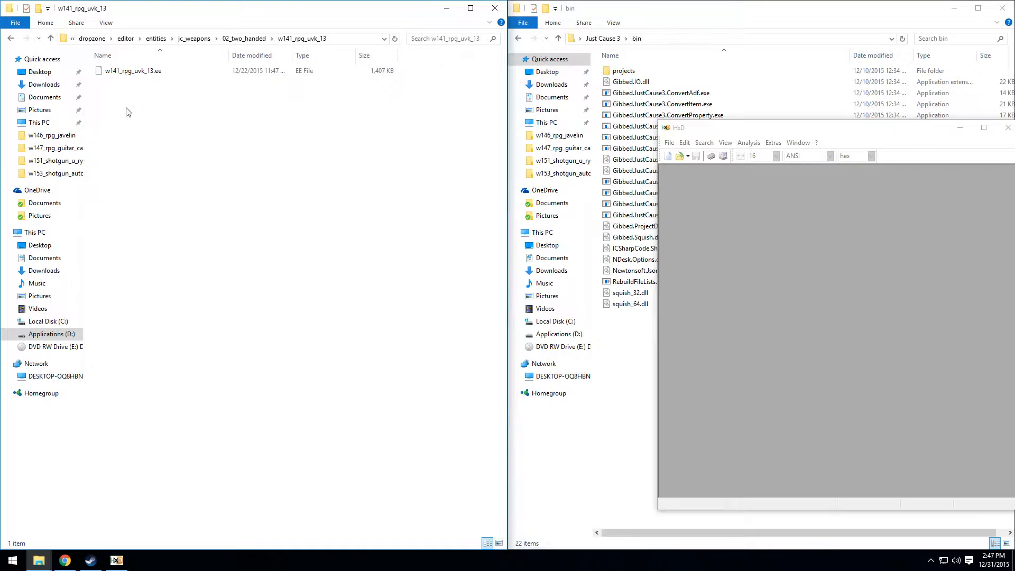
# - Move the HxD window clear of the bin file list and unpack w141_rpg_uvk_13.ee with Gibbed.JustCause3.SmallUnpack.exe
pyautogui.click(114, 73)
pyautogui.click(764, 131)
pyautogui.moveTo(764, 130); pyautogui.dragTo(746, 240)
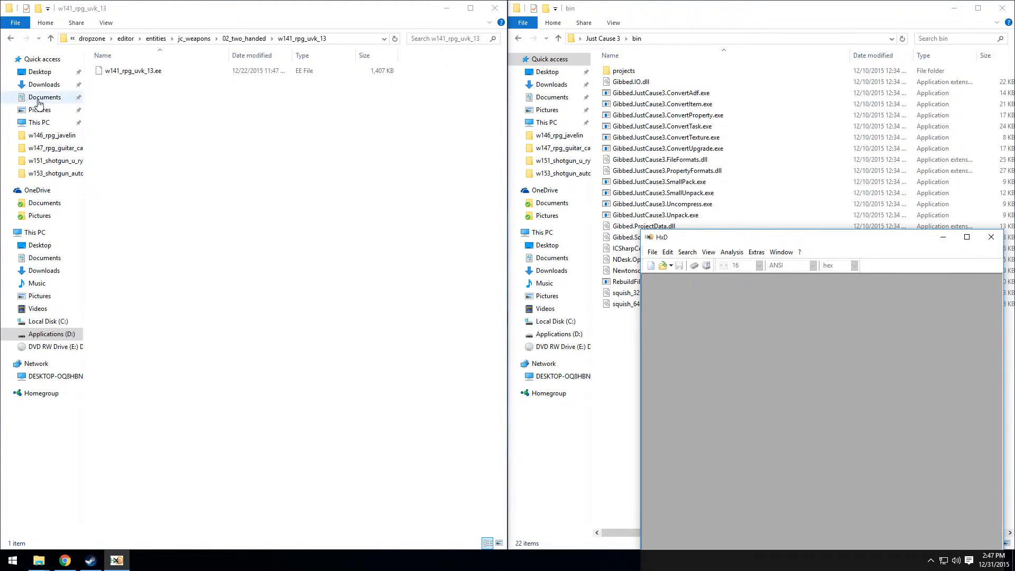
pyautogui.moveTo(157, 72); pyautogui.dragTo(659, 197)
pyautogui.click(533, 295)
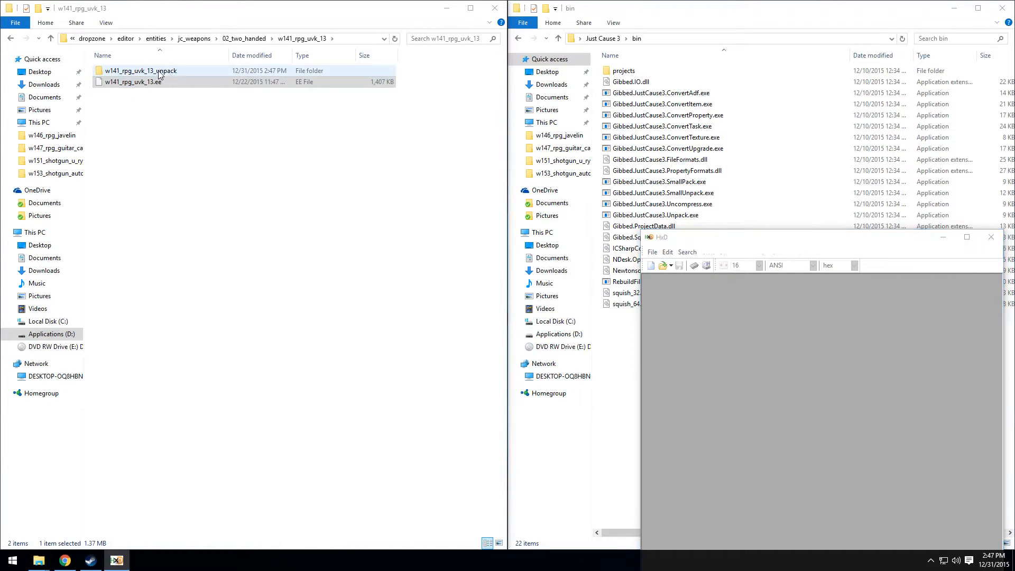
# - Open w141_rpg_uvk_13_unpack and go down through editor, entities, jc_weapons and 02_two_handed to its w141_rpg_uvk_13 folder
pyautogui.doubleClick(161, 71)
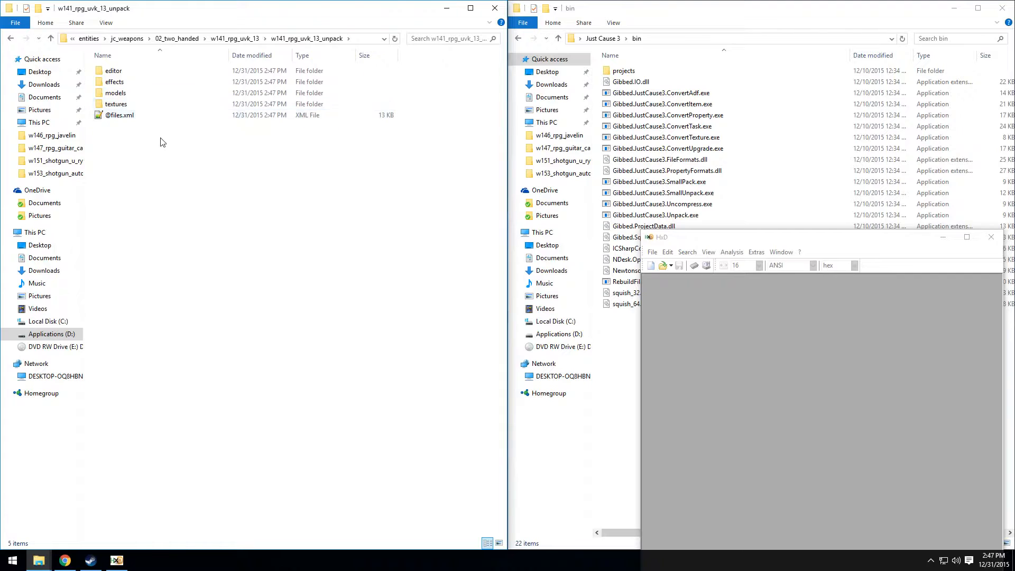
pyautogui.doubleClick(116, 76)
pyautogui.doubleClick(117, 76)
pyautogui.doubleClick(116, 82)
pyautogui.doubleClick(117, 83)
pyautogui.click(122, 74)
pyautogui.doubleClick(122, 76)
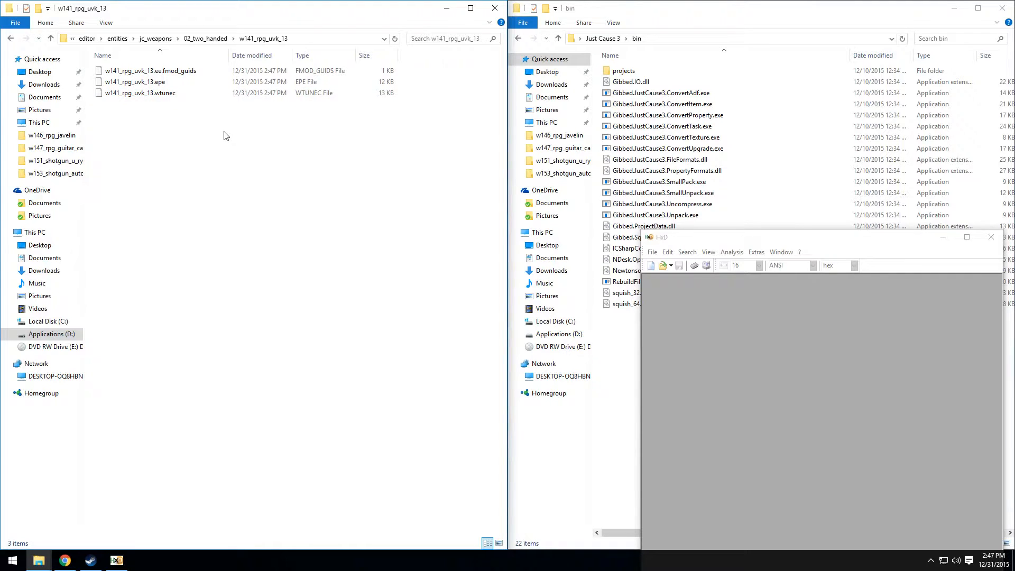
# - Convert w141_rpg_uvk_13.wtunec to XML with Gibbed.JustCause3.ConvertAdf.exe, allowing the program to run
pyautogui.moveTo(146, 94); pyautogui.dragTo(243, 123)
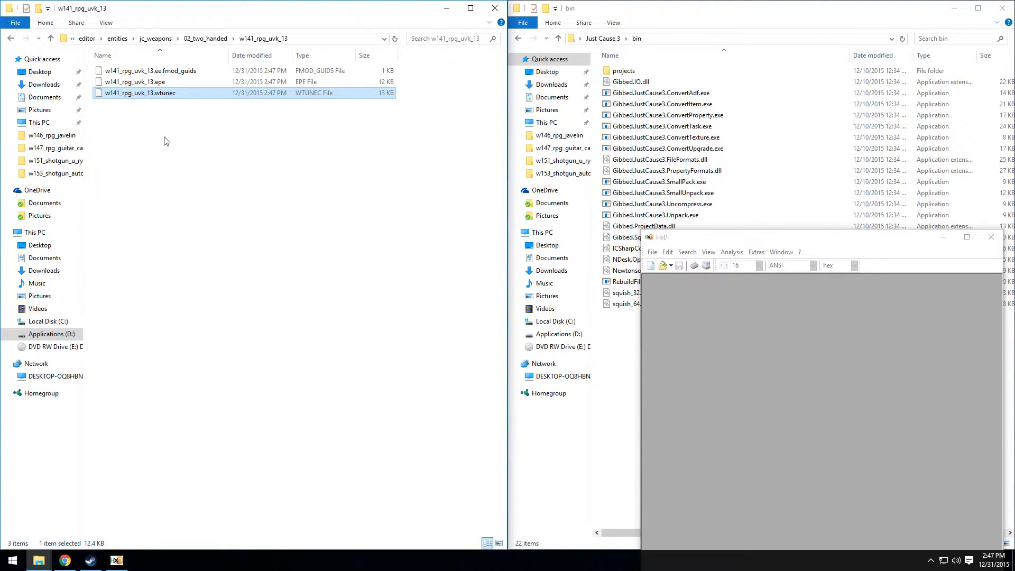
pyautogui.moveTo(127, 99); pyautogui.dragTo(694, 95)
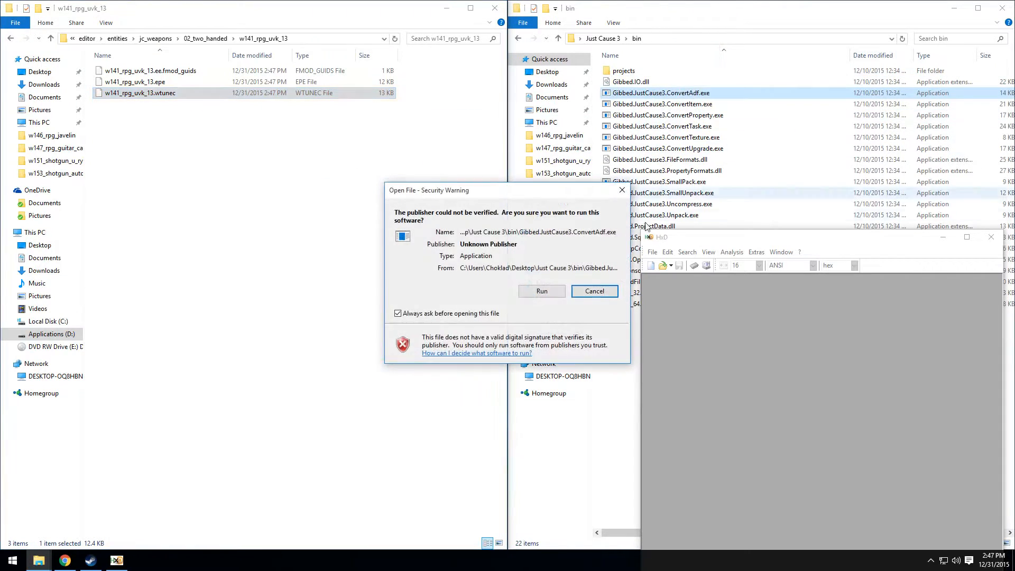
pyautogui.click(541, 290)
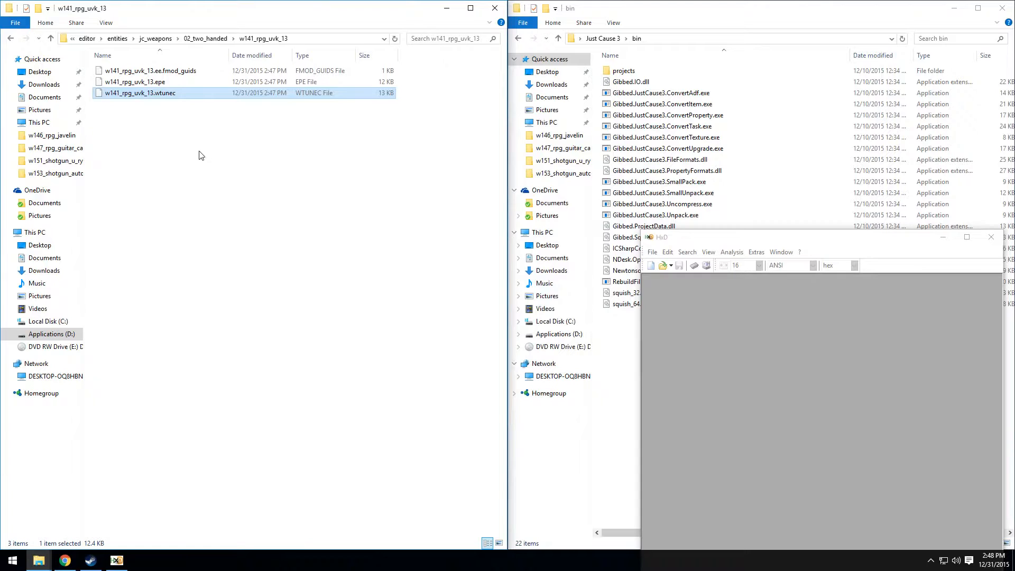
# - Open w141_rpg_uvk_13.xml in the text editor, look over its tuning members and select the max_range value
pyautogui.doubleClick(147, 105)
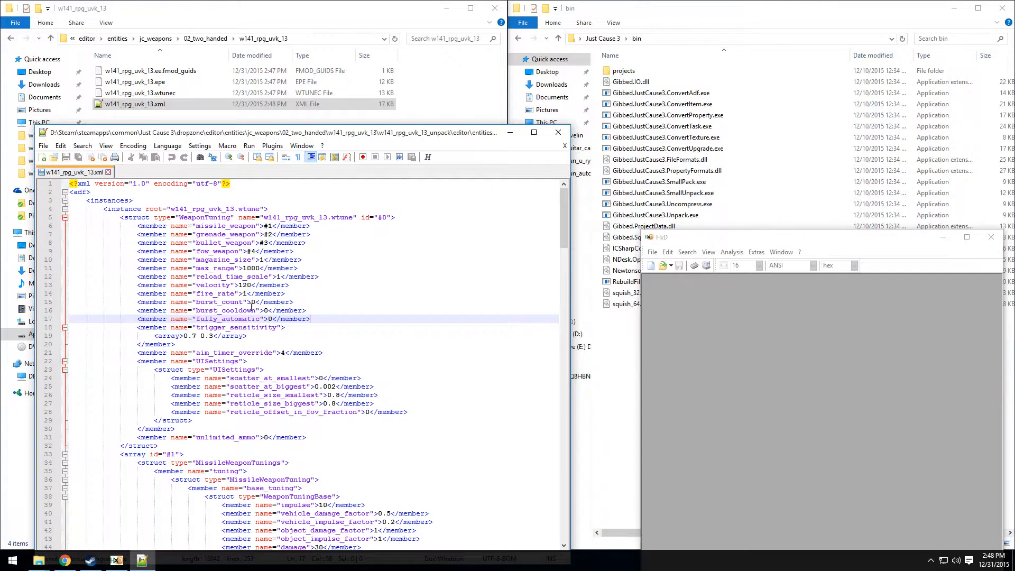
pyautogui.scroll(-1, 311, 421)
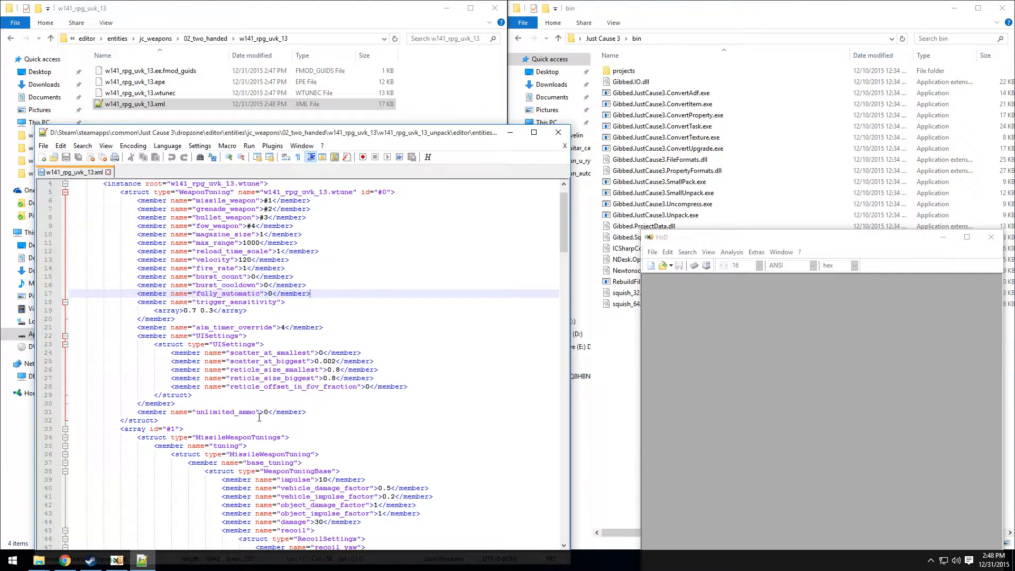
pyautogui.scroll(-4, 259, 418)
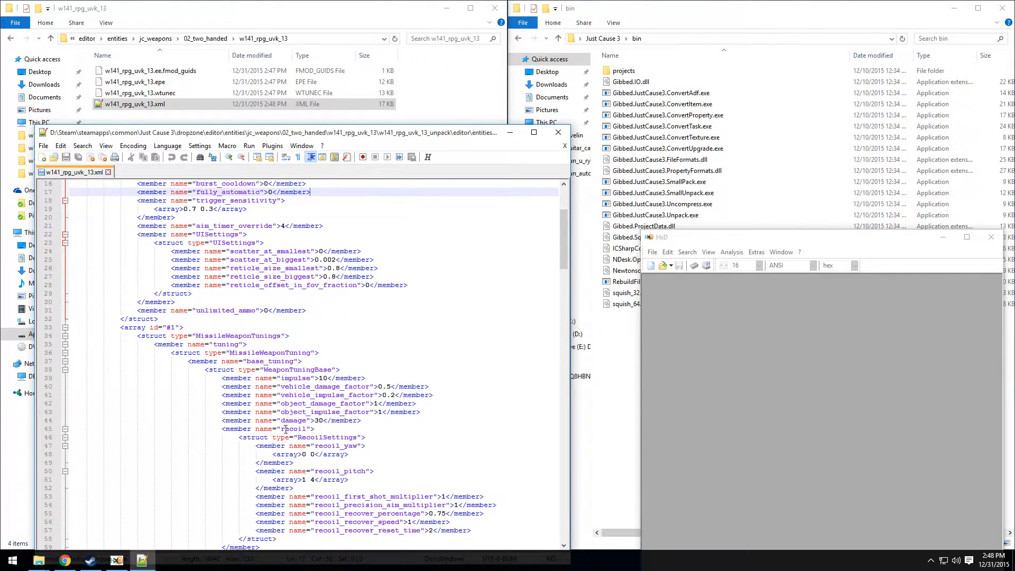
pyautogui.scroll(5, 339, 430)
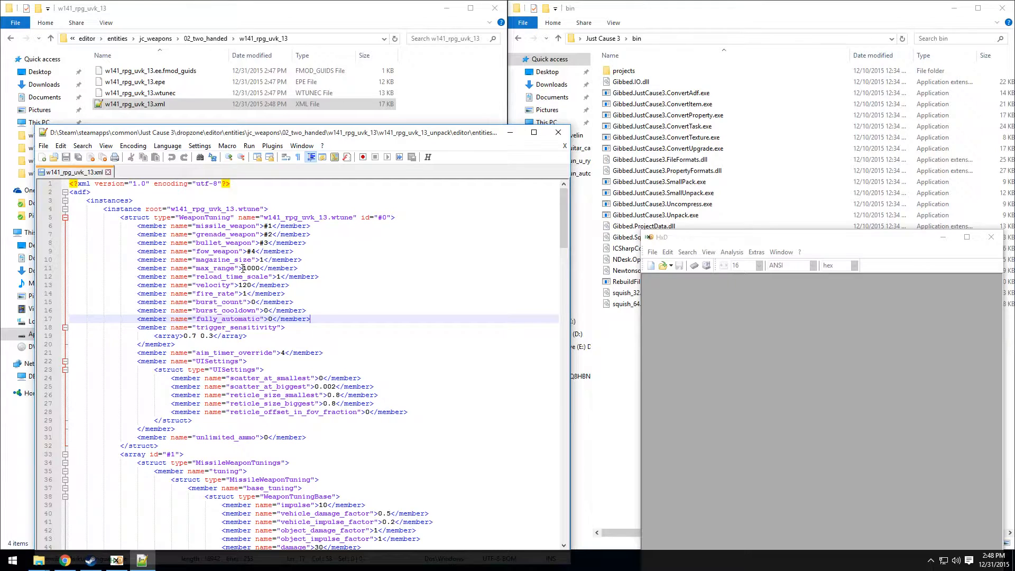
pyautogui.doubleClick(244, 268)
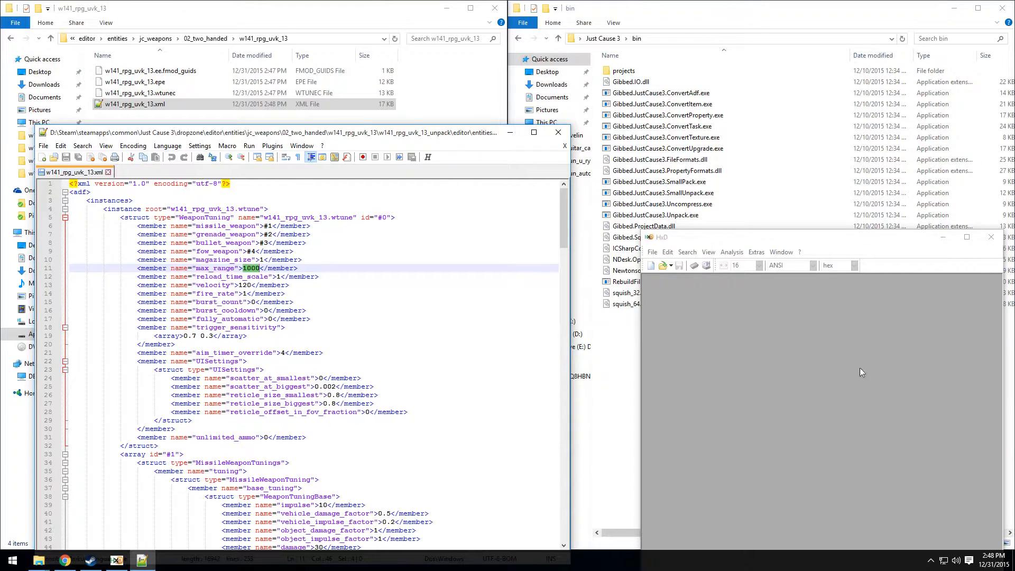
# - Arrange the HxD and XML editor windows side by side and open w141_rpg_uvk_13.wtunec in HxD
pyautogui.moveTo(811, 242); pyautogui.dragTo(819, 165)
pyautogui.moveTo(296, 137); pyautogui.dragTo(270, 130)
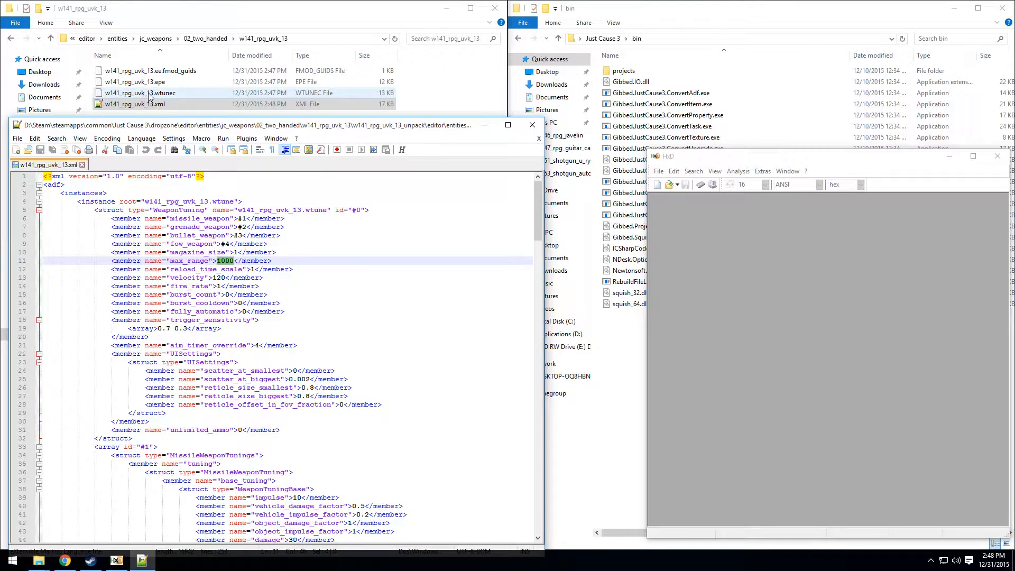
pyautogui.moveTo(152, 94); pyautogui.dragTo(787, 317)
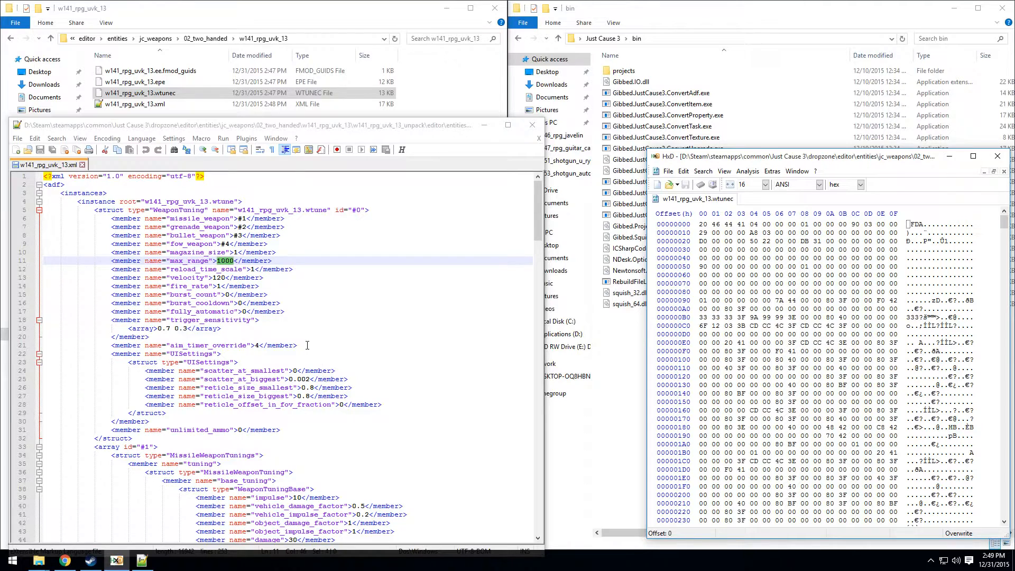
# - Examine the weapon tuning values in w141_rpg_uvk_13.xml, especially max_range and scatter_at_biggest
pyautogui.click(269, 396)
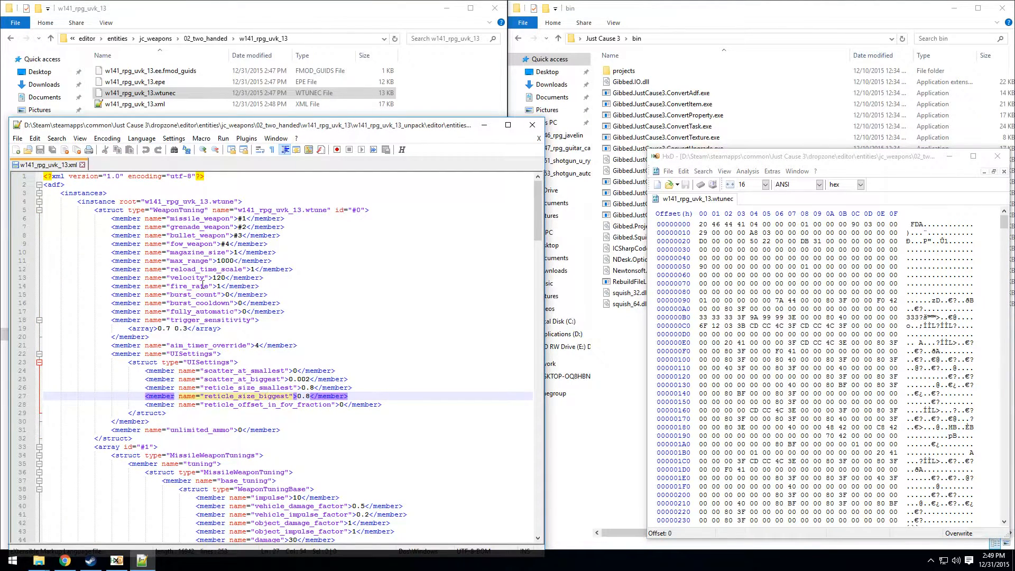
pyautogui.scroll(-3, 202, 285)
pyautogui.scroll(3, 331, 364)
pyautogui.click(409, 288)
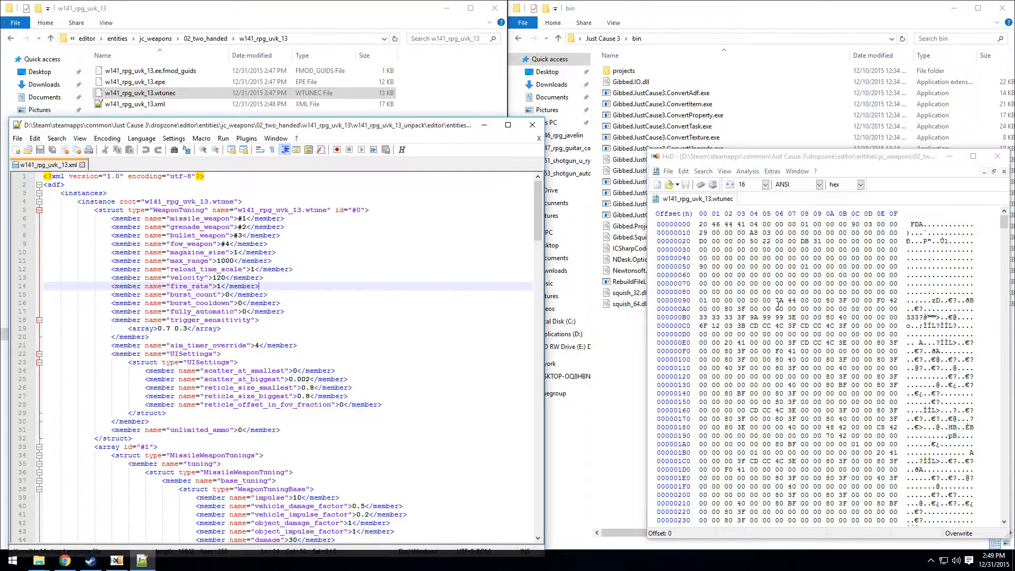
pyautogui.click(285, 320)
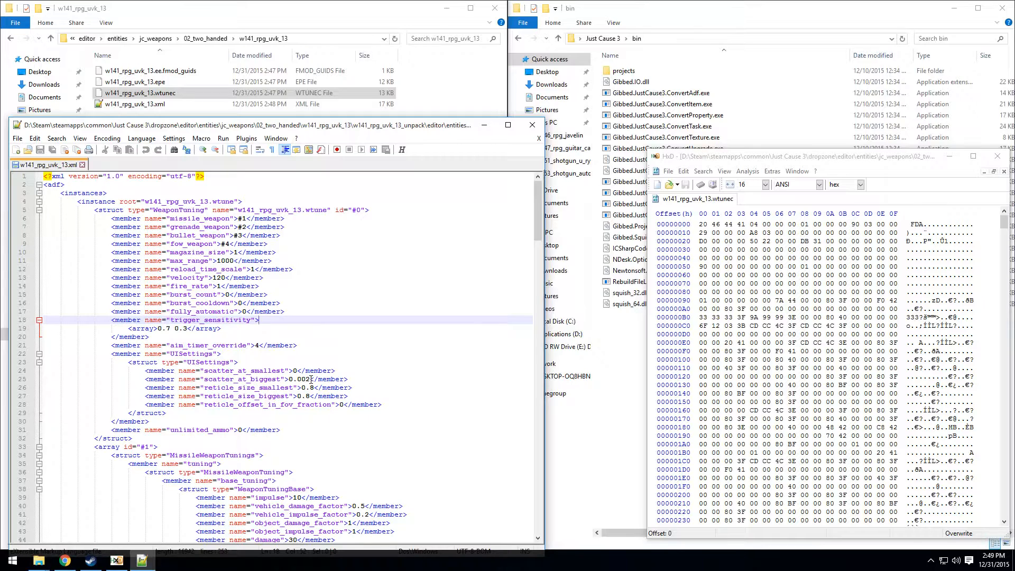
pyautogui.moveTo(233, 262); pyautogui.dragTo(218, 263)
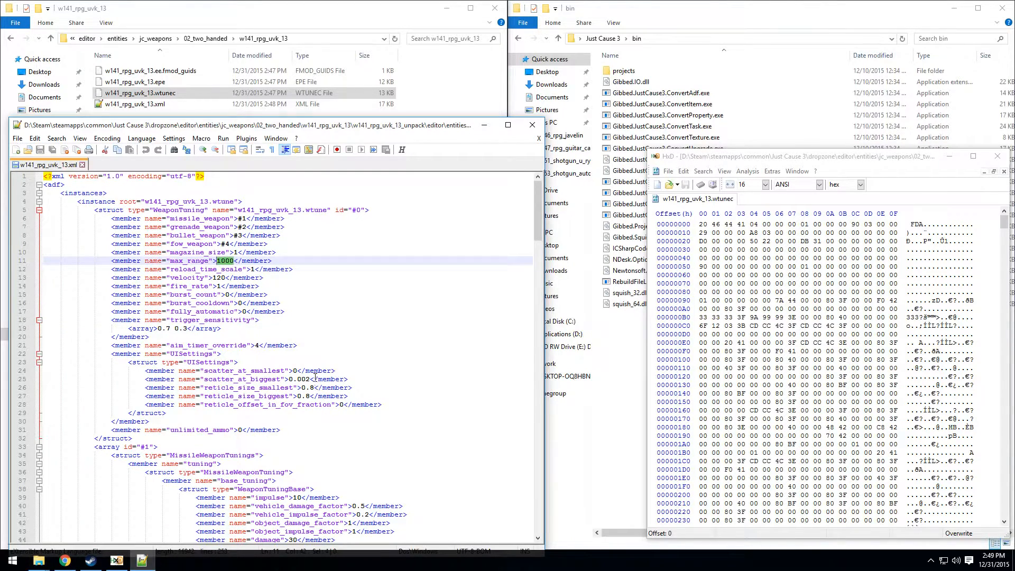
pyautogui.moveTo(312, 379); pyautogui.dragTo(288, 379)
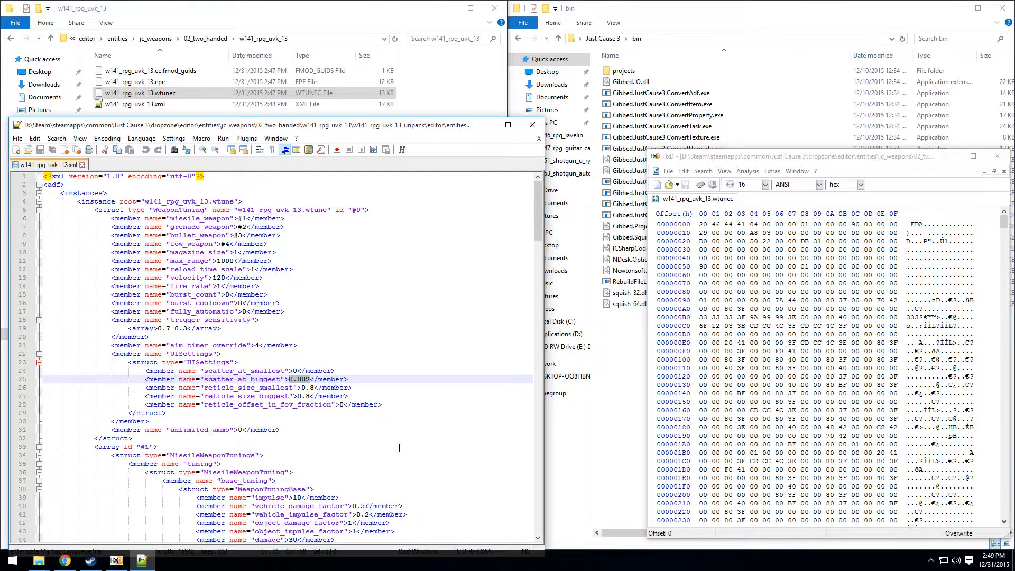
pyautogui.click(234, 261)
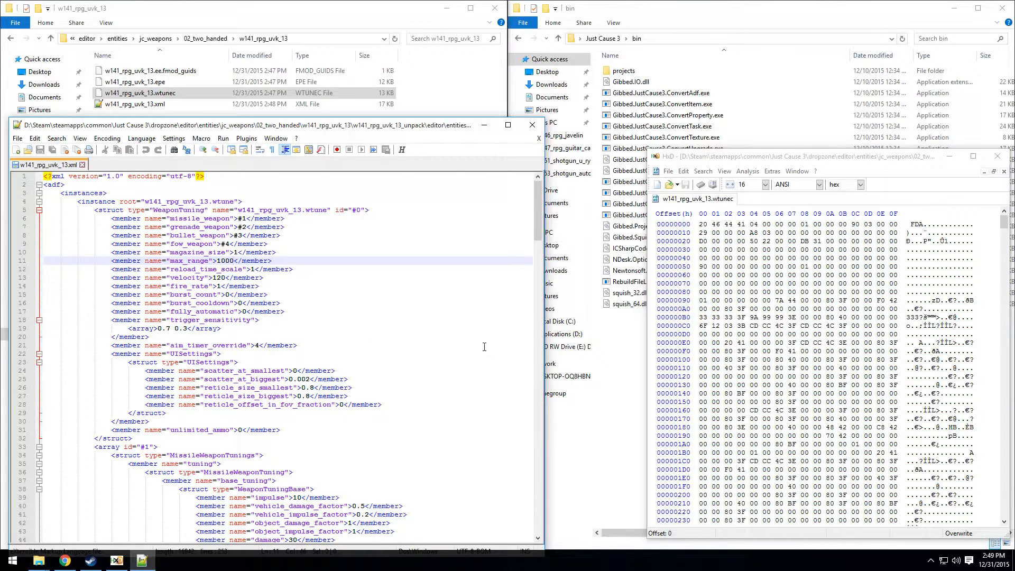
# - Search w141_rpg_uvk_13.wtunec forward in HxD for the single-precision floating point number 1000
pyautogui.click(704, 172)
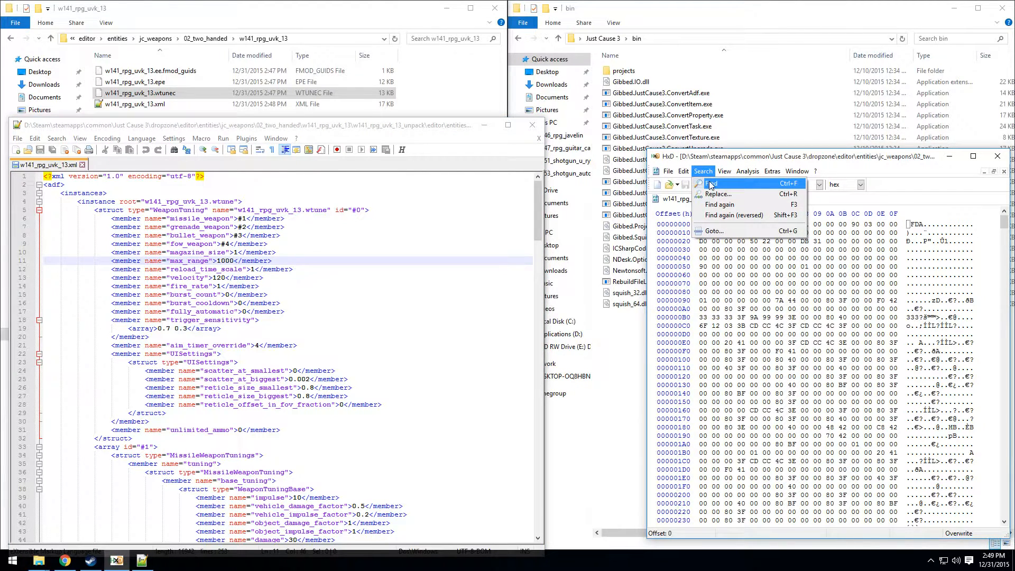
pyautogui.click(711, 184)
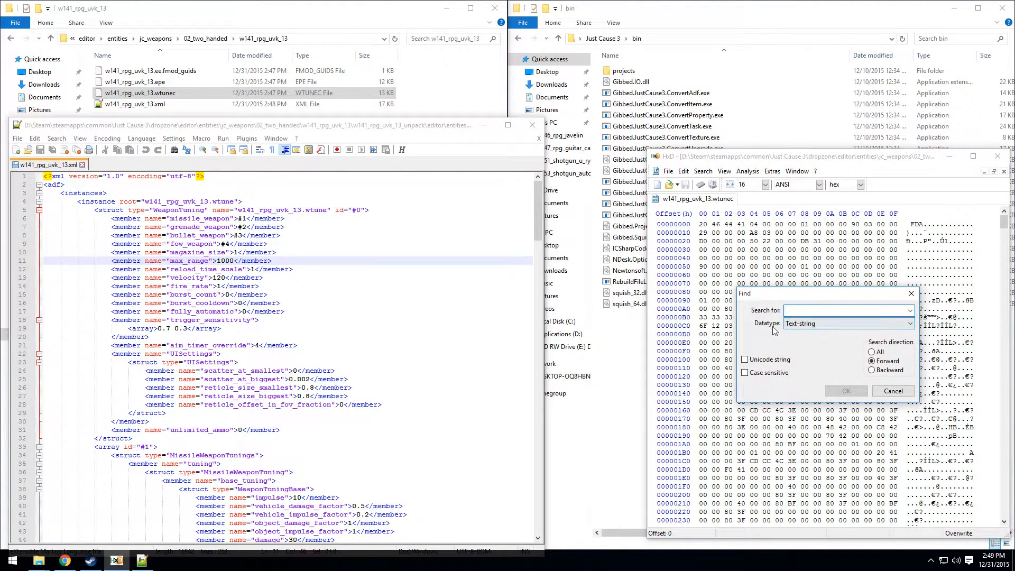
pyautogui.click(790, 324)
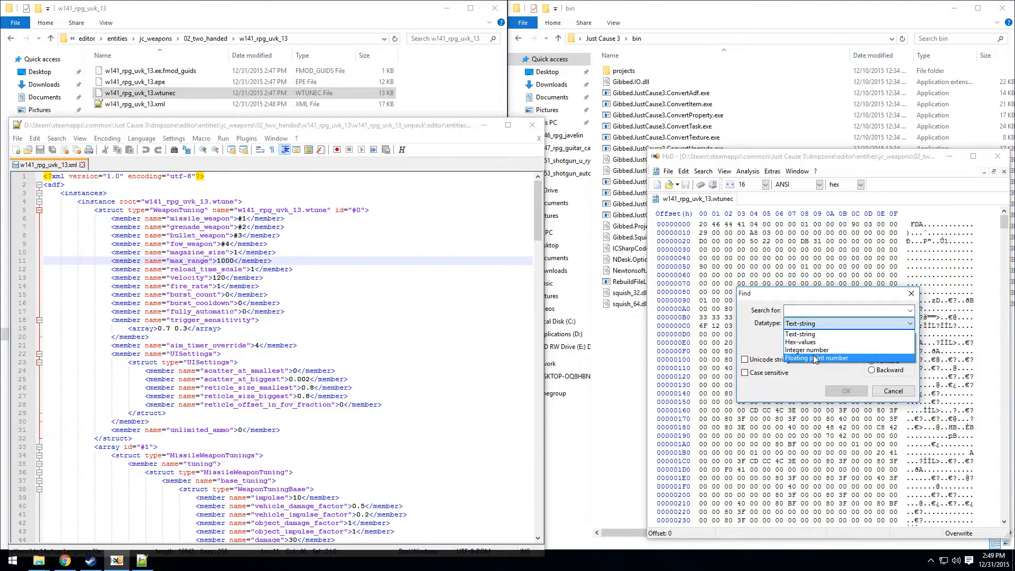
pyautogui.click(815, 359)
pyautogui.click(807, 310)
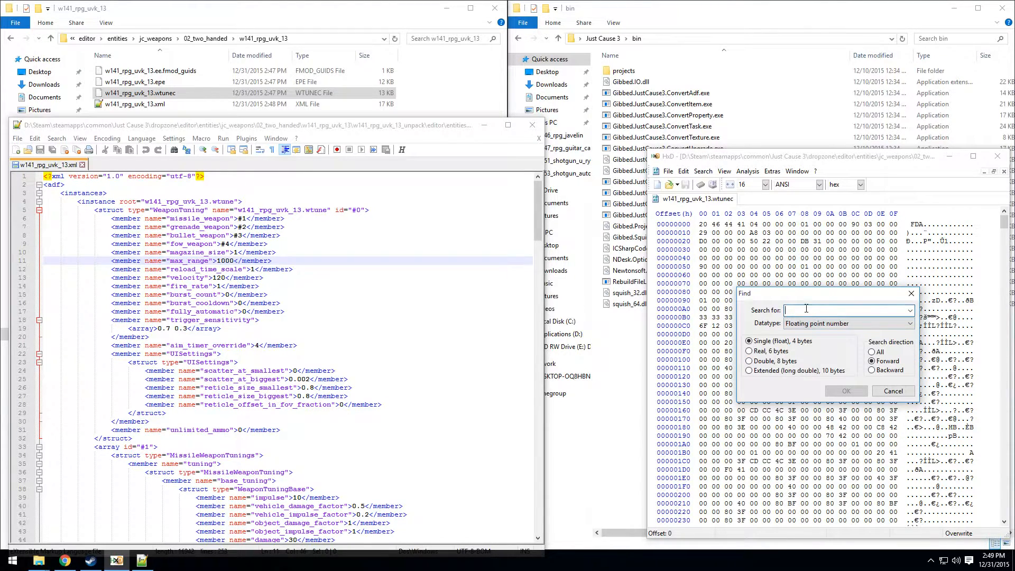
pyautogui.write('1000')
pyautogui.click(845, 390)
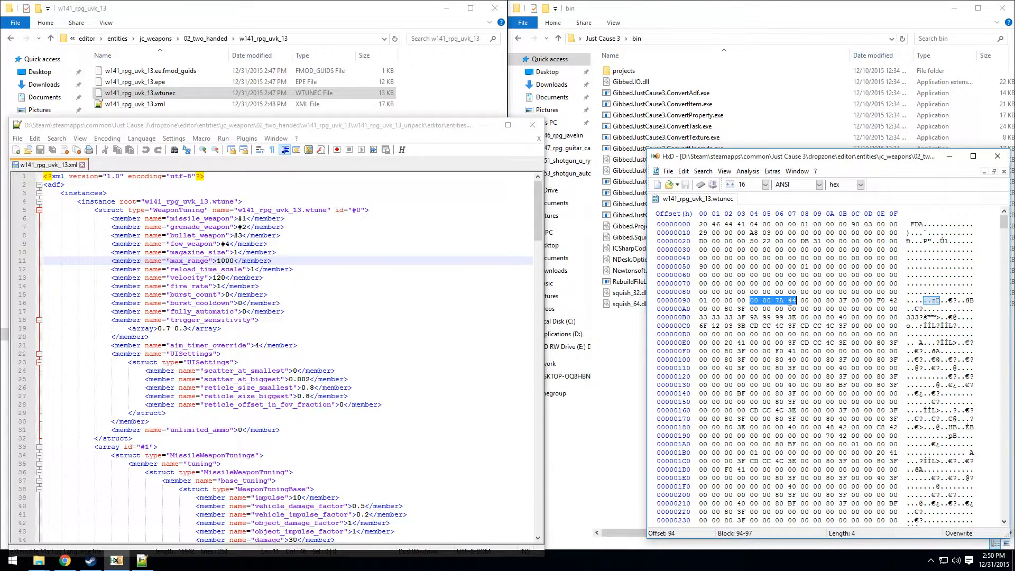
# - Compare the four-byte blocks at offsets 94 and 98 with the XML order, leaving bytes 94 to 97 selected
pyautogui.moveTo(802, 301); pyautogui.dragTo(850, 299)
pyautogui.moveTo(753, 300); pyautogui.dragTo(794, 300)
pyautogui.click(851, 300)
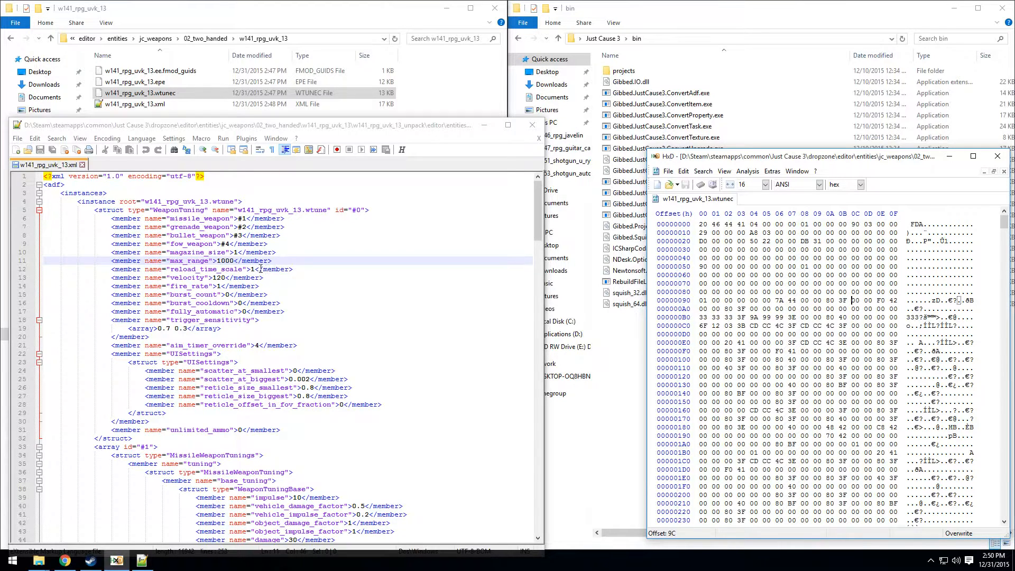
pyautogui.moveTo(753, 300); pyautogui.dragTo(795, 301)
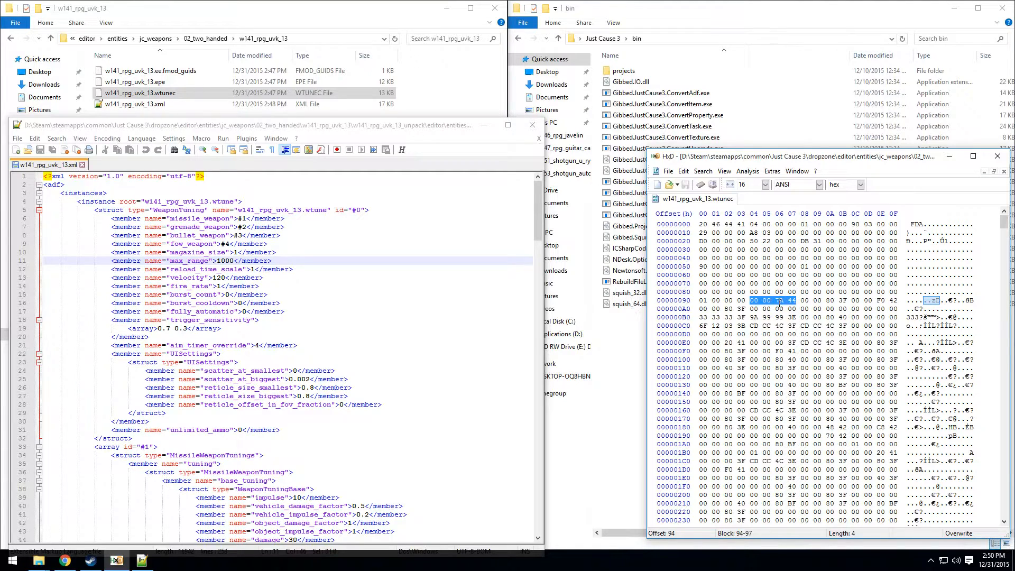
# - Search forward from the max_range bytes for the floating point number 1
pyautogui.click(703, 171)
pyautogui.click(711, 180)
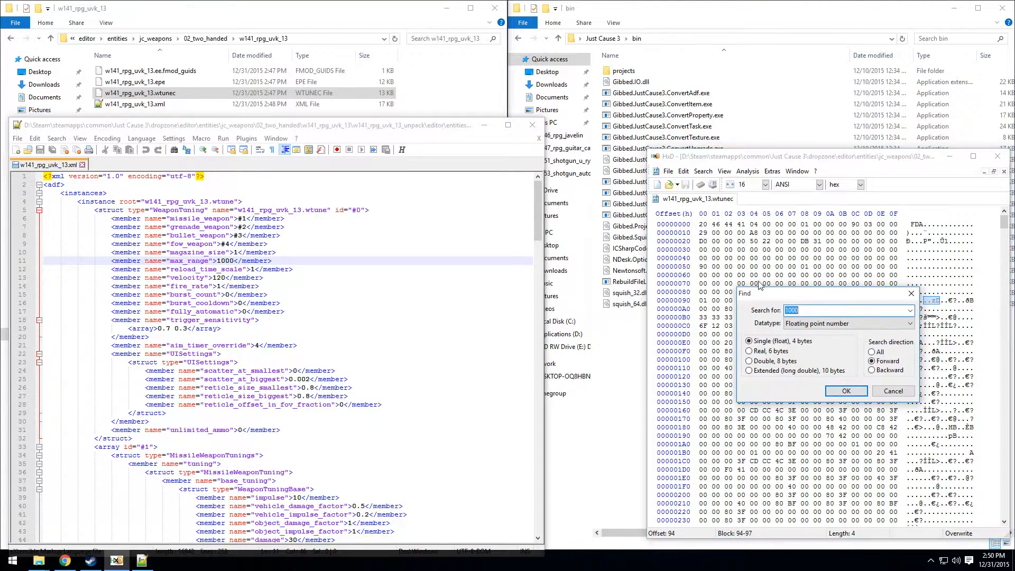
pyautogui.write('1')
pyautogui.click(833, 390)
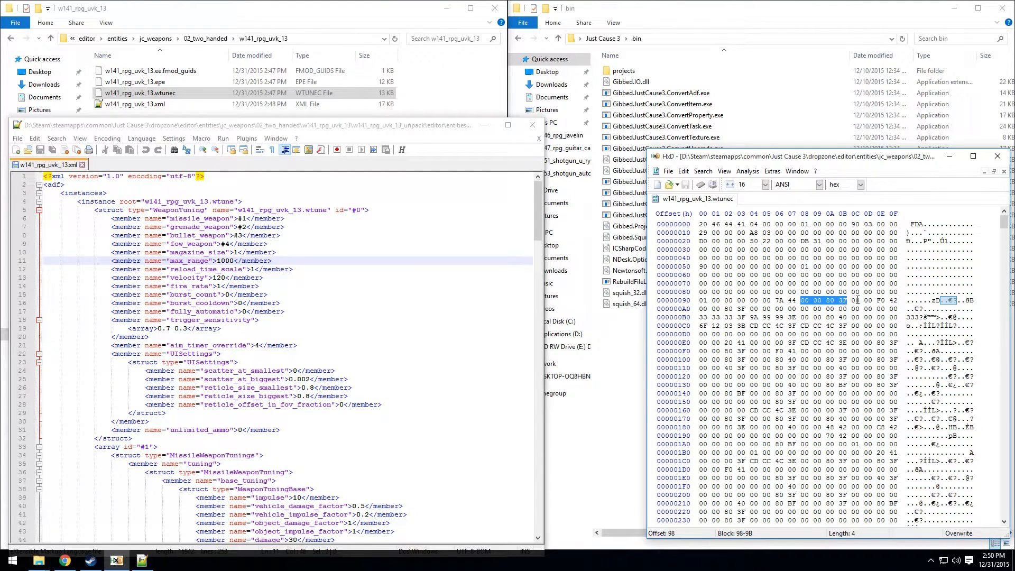
# - Match the four-byte blocks at offsets 9C, A0 and A4 to the XML members and reselect bytes 94 to 97
pyautogui.moveTo(892, 299); pyautogui.dragTo(852, 300)
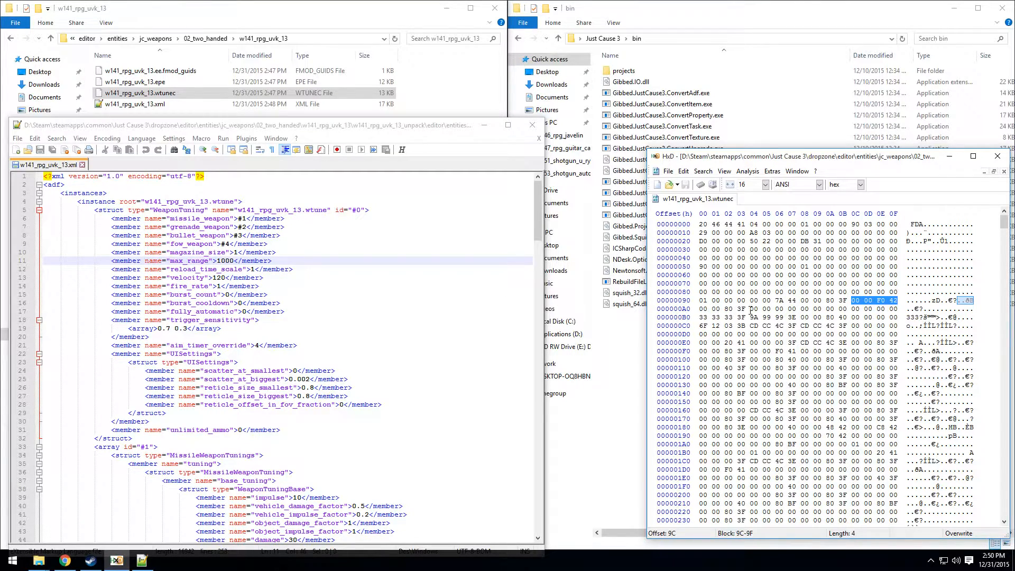
pyautogui.moveTo(746, 310); pyautogui.dragTo(699, 309)
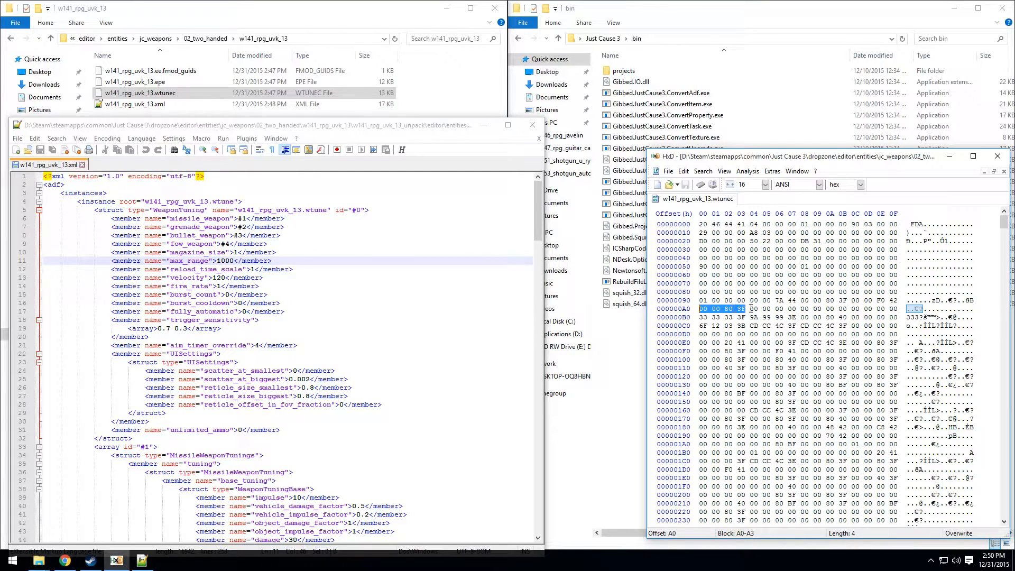
pyautogui.moveTo(750, 308); pyautogui.dragTo(799, 310)
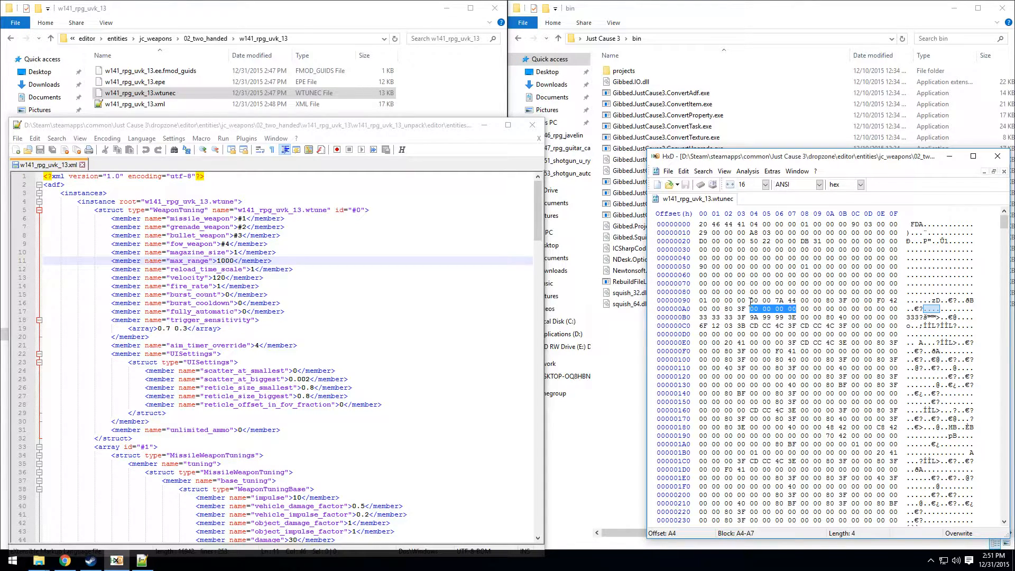
pyautogui.moveTo(750, 301); pyautogui.dragTo(796, 297)
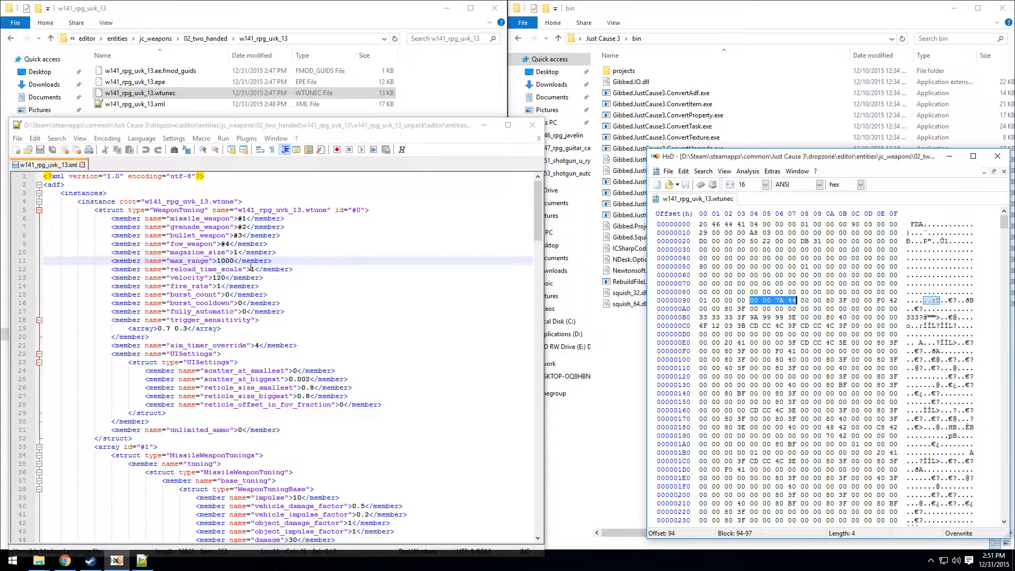
# - Place the cursor at offset 33 and search forward for the floating point number 1000
pyautogui.click(703, 171)
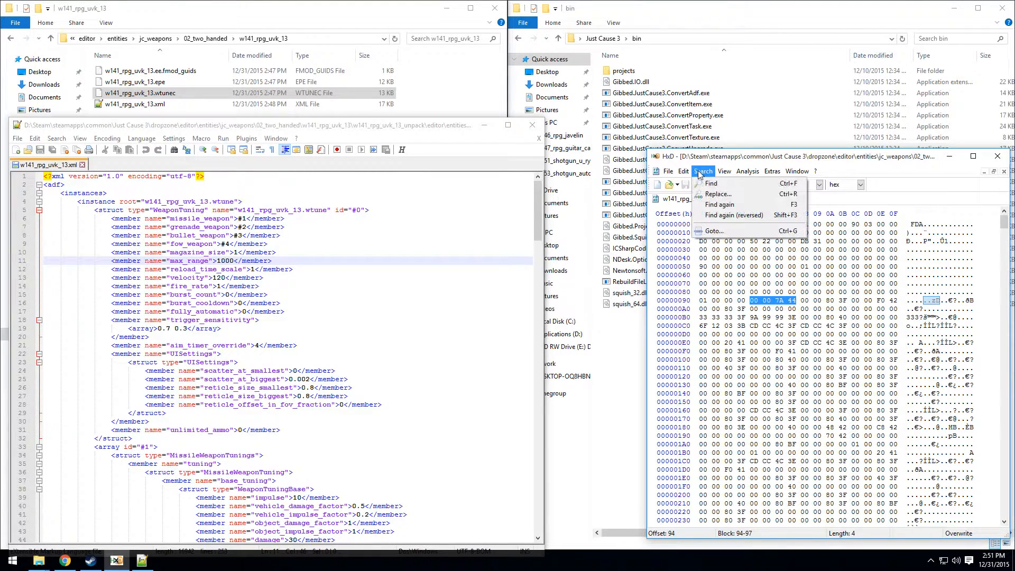
pyautogui.click(767, 342)
pyautogui.click(740, 251)
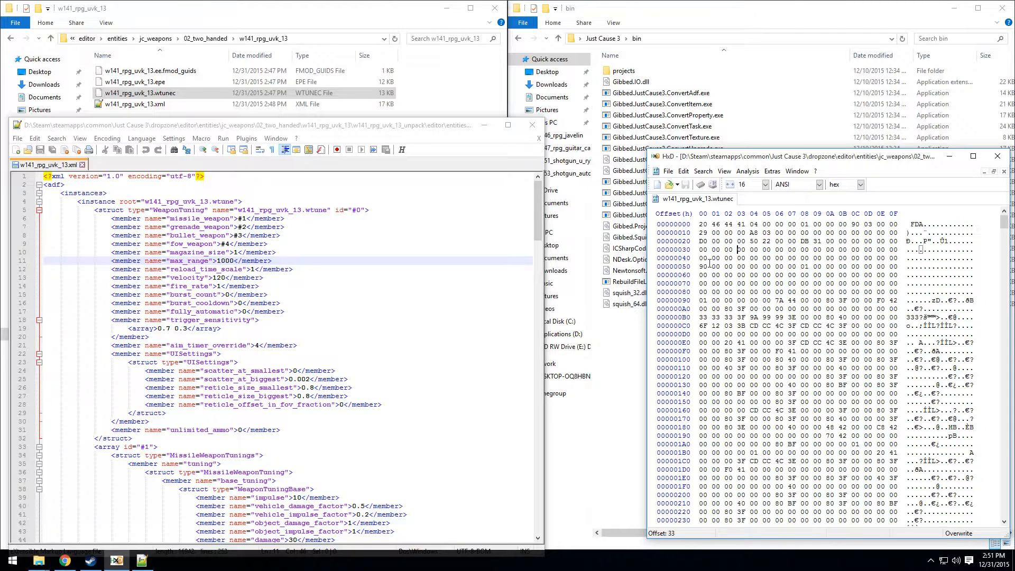
pyautogui.click(703, 172)
pyautogui.click(708, 185)
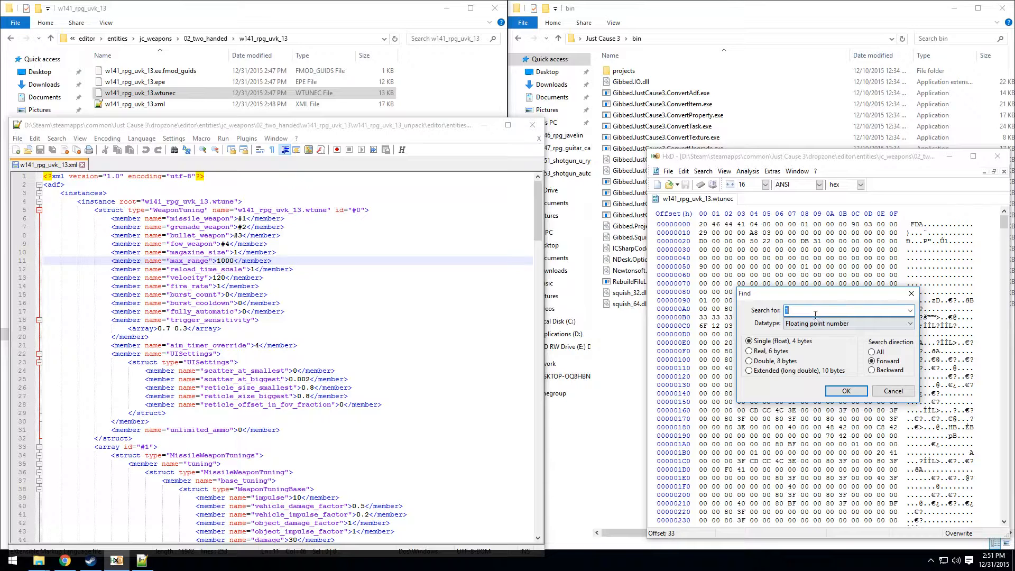
pyautogui.write('000')
pyautogui.click(838, 393)
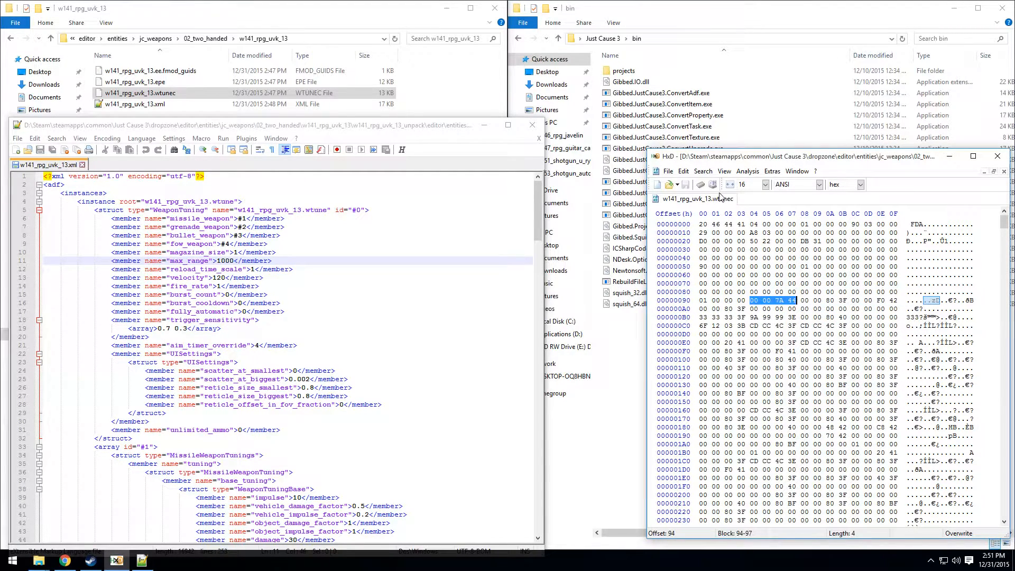
# - Replace the four-byte floating point number 1000 at offset 94 with 2000 and save w141_rpg_uvk_13.wtunec
pyautogui.click(699, 172)
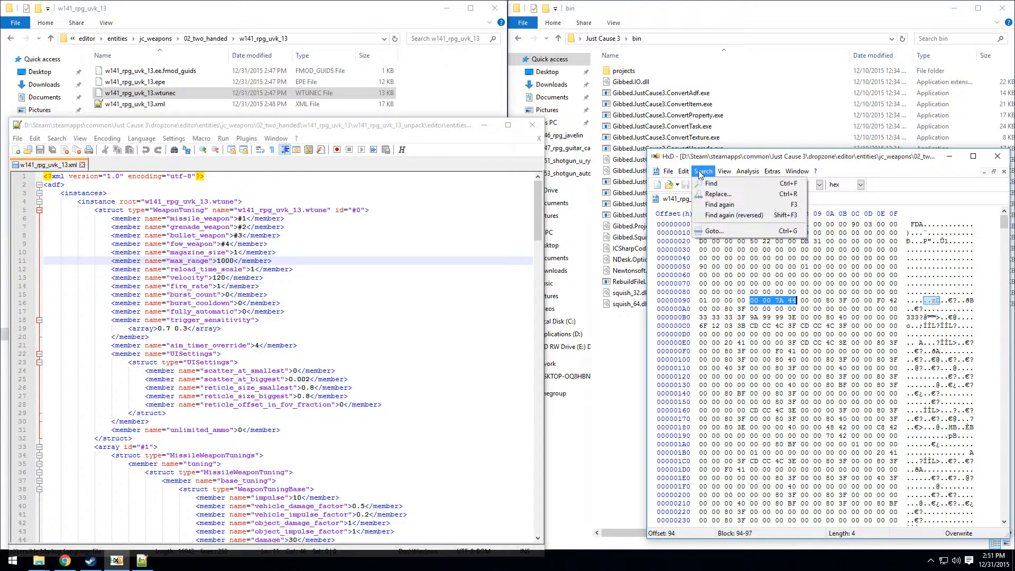
pyautogui.click(715, 195)
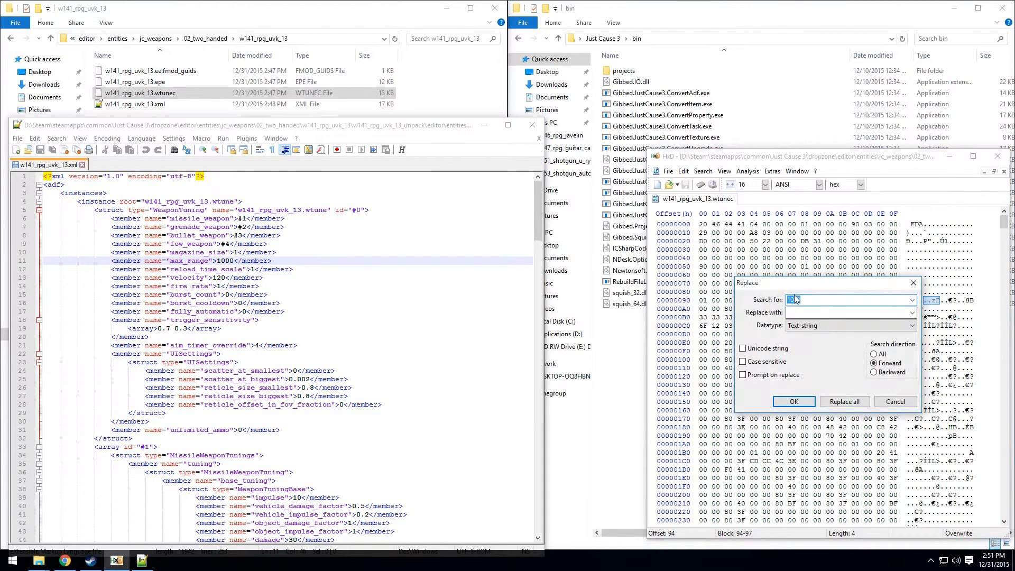
pyautogui.click(807, 326)
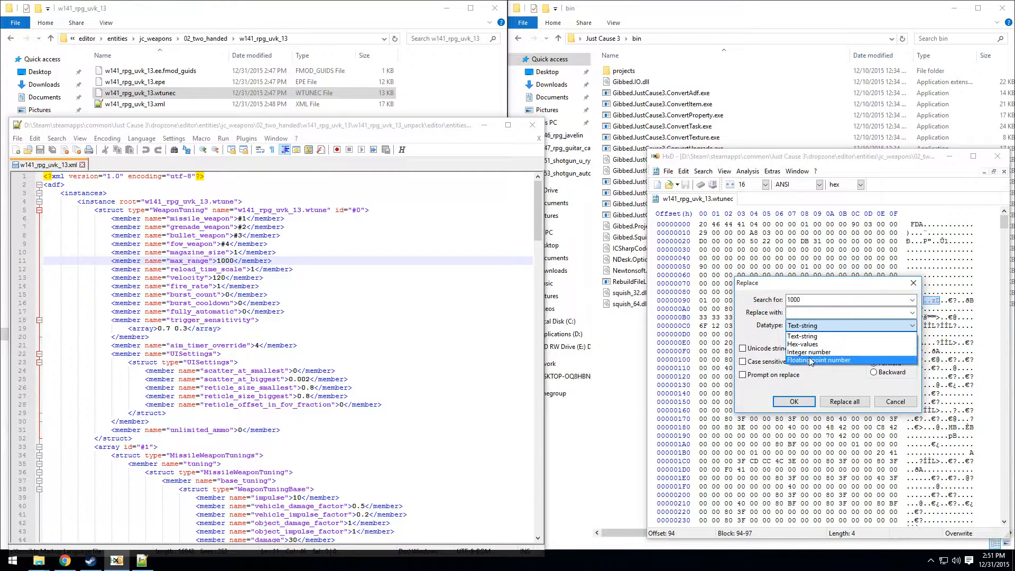
pyautogui.click(812, 358)
pyautogui.click(804, 313)
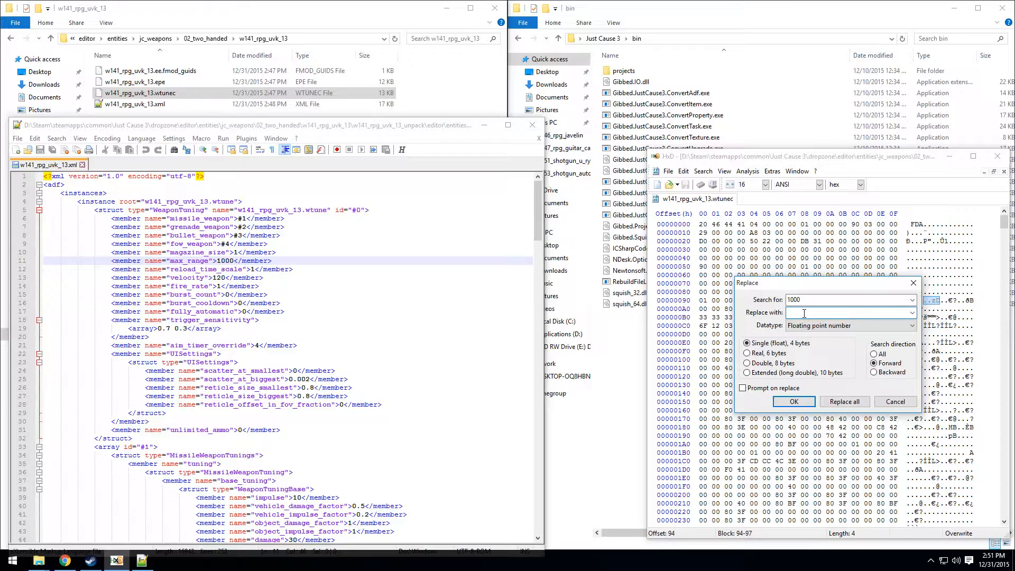
pyautogui.write('2000')
pyautogui.click(793, 402)
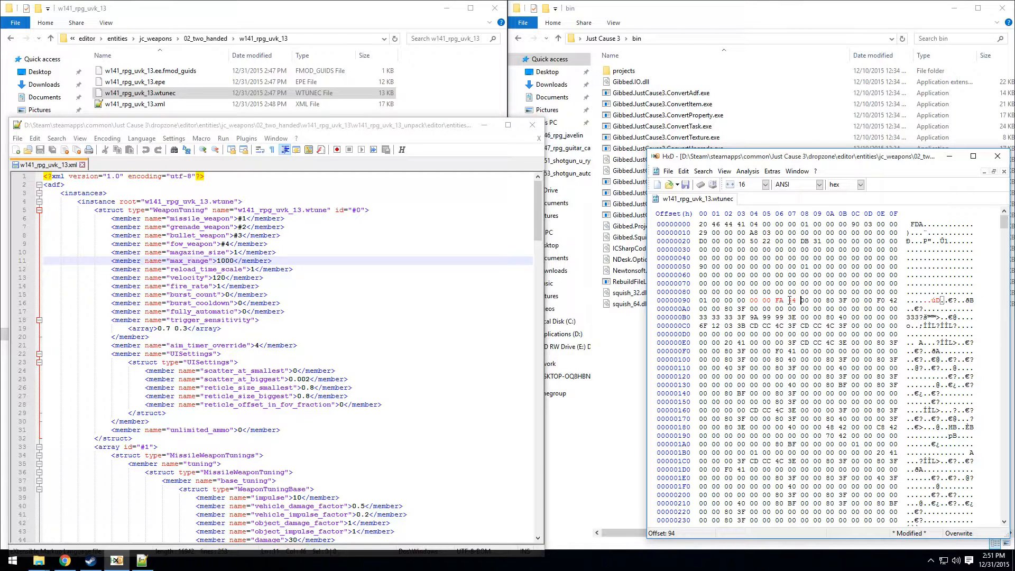
pyautogui.click(668, 173)
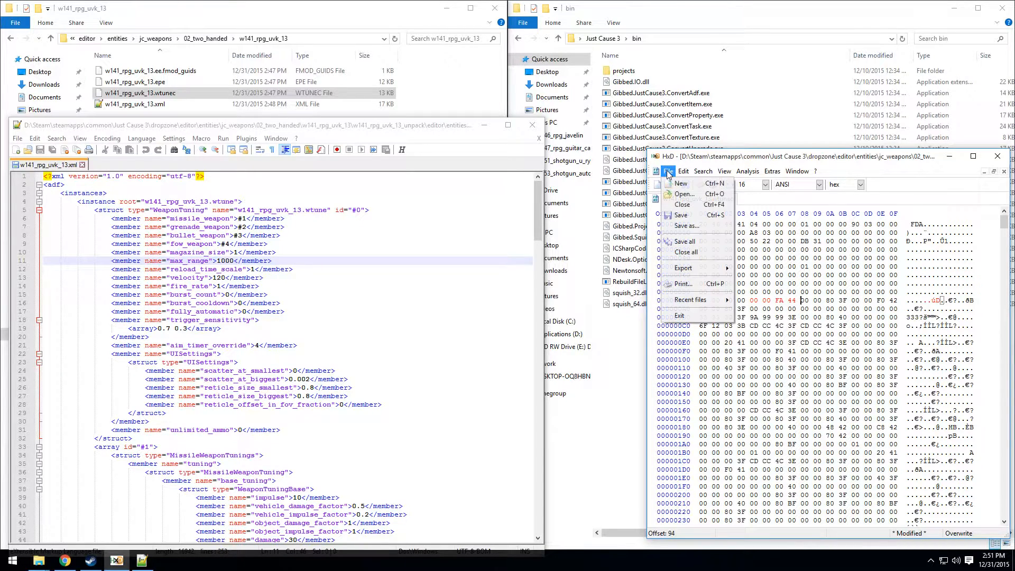
pyautogui.click(686, 219)
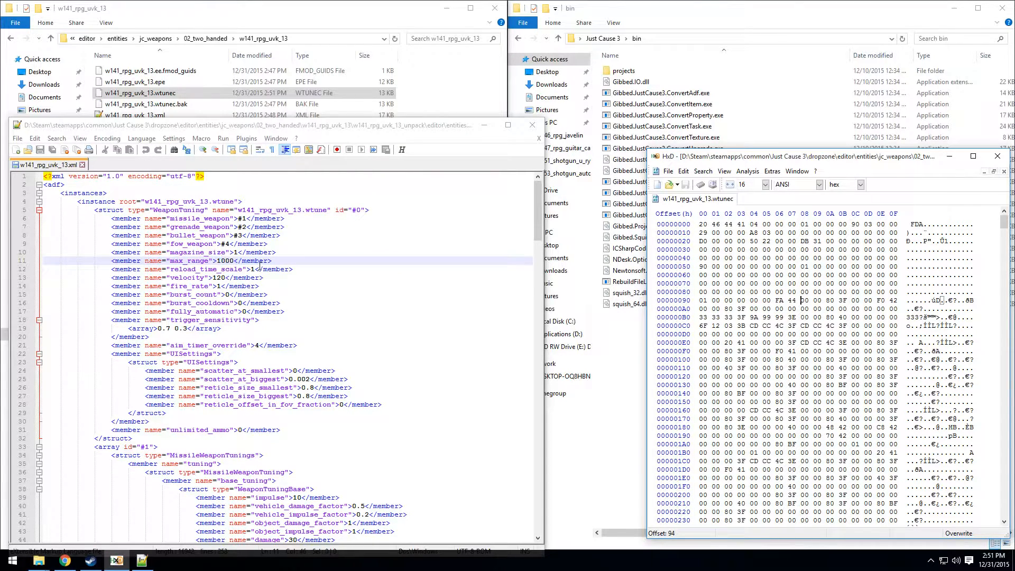
# - Convert the saved w141_rpg_uvk_13.wtunec to XML again with Gibbed.JustCause3.ConvertAdf.exe and reopen the regenerated XML file
pyautogui.click(175, 95)
pyautogui.click(596, 132)
pyautogui.click(472, 209)
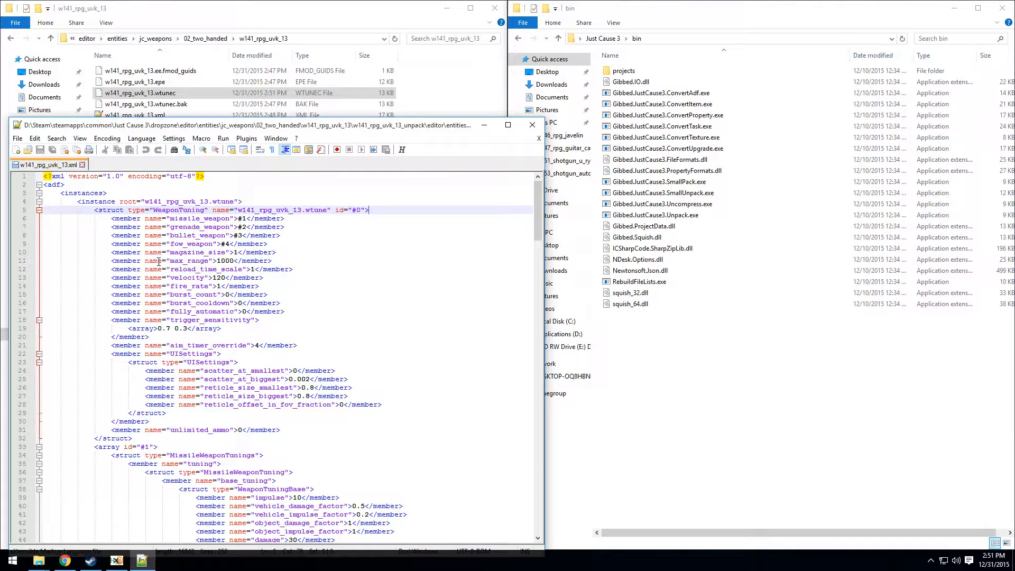
pyautogui.click(533, 125)
pyautogui.moveTo(157, 98); pyautogui.dragTo(667, 93)
pyautogui.click(542, 292)
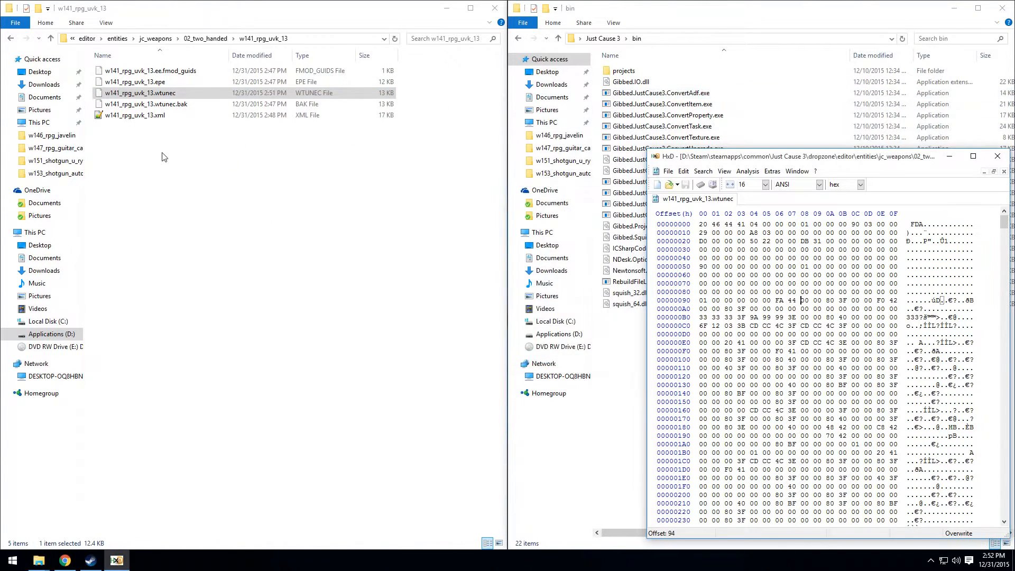
pyautogui.doubleClick(133, 117)
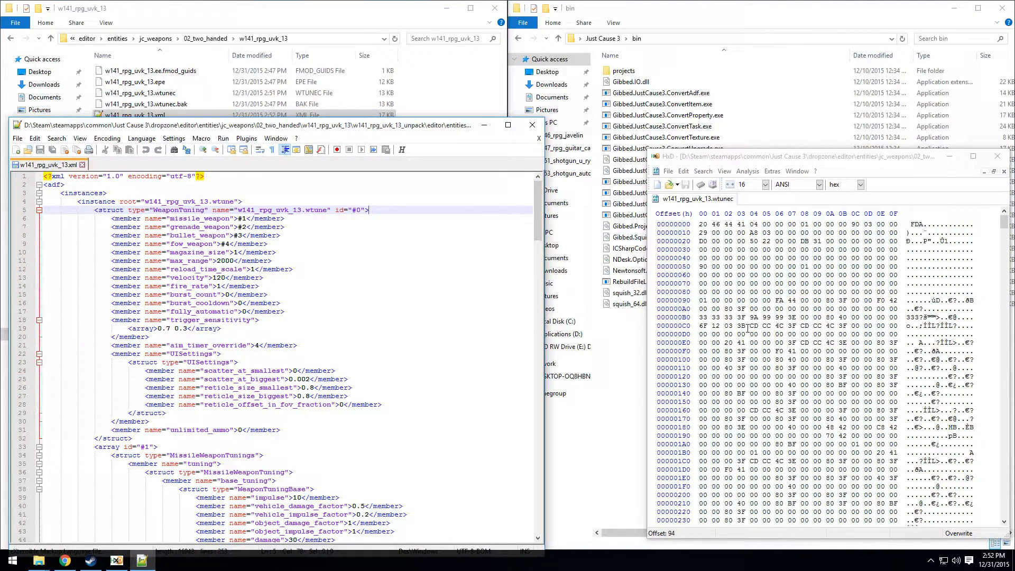
pyautogui.moveTo(382, 124); pyautogui.dragTo(384, 247)
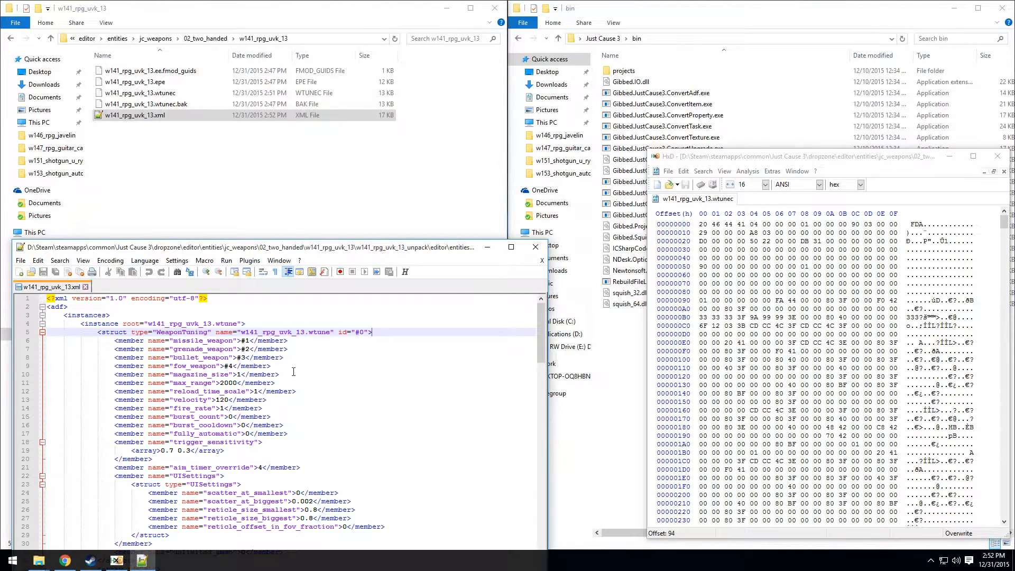
# - Duplicate w141_rpg_uvk_13.wtunec within its own folder
pyautogui.rightClick(152, 94)
pyautogui.click(176, 225)
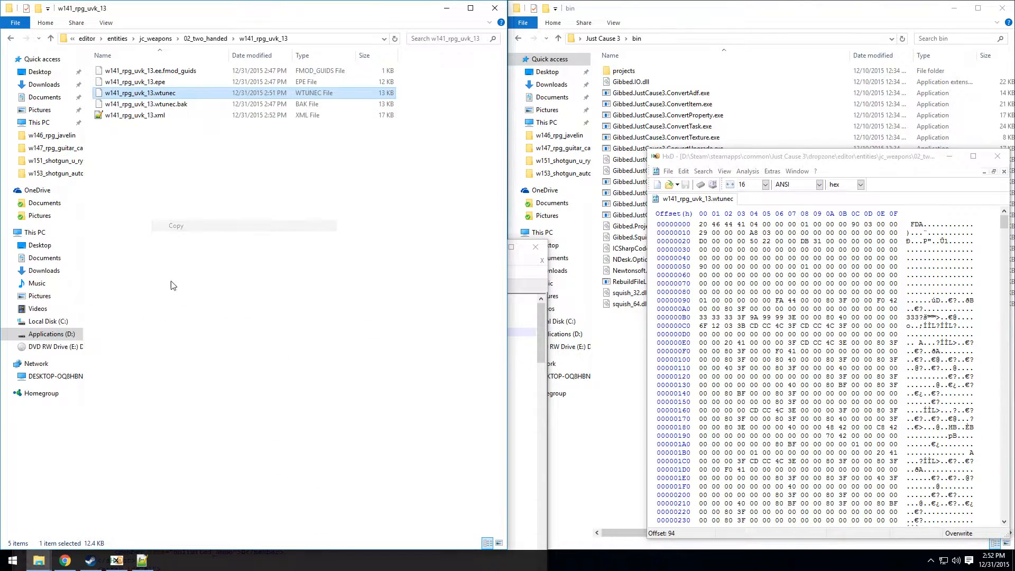
pyautogui.rightClick(171, 287)
pyautogui.click(224, 362)
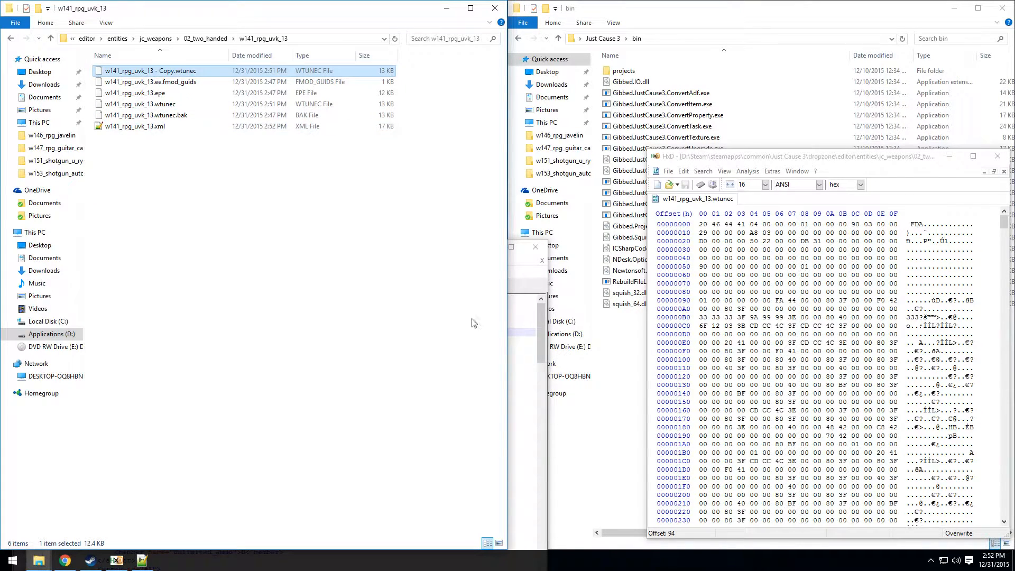
pyautogui.click(534, 438)
pyautogui.click(183, 155)
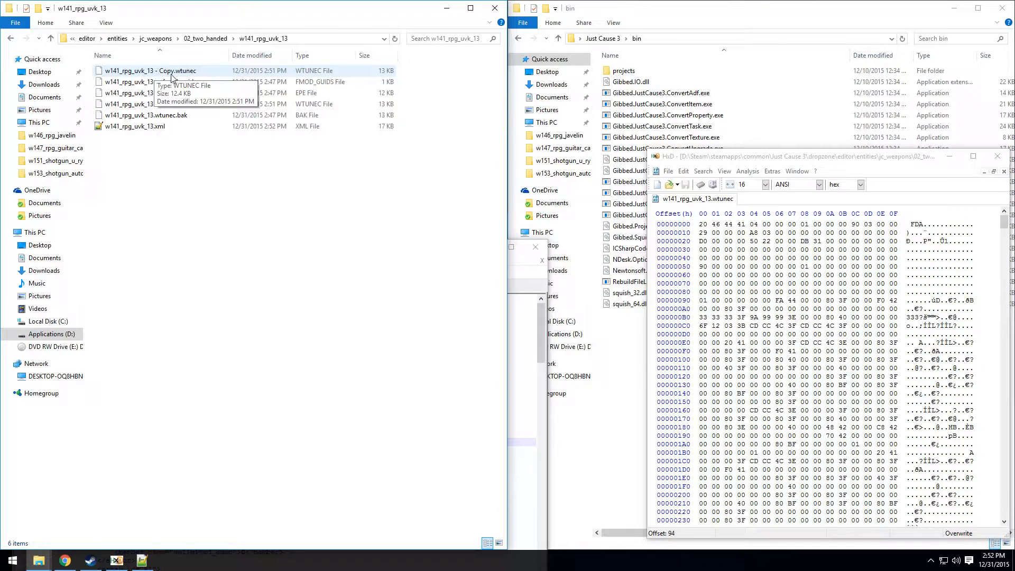
# - Return to the regenerated XML and select the max_range value in the WeaponTuning section
pyautogui.click(542, 354)
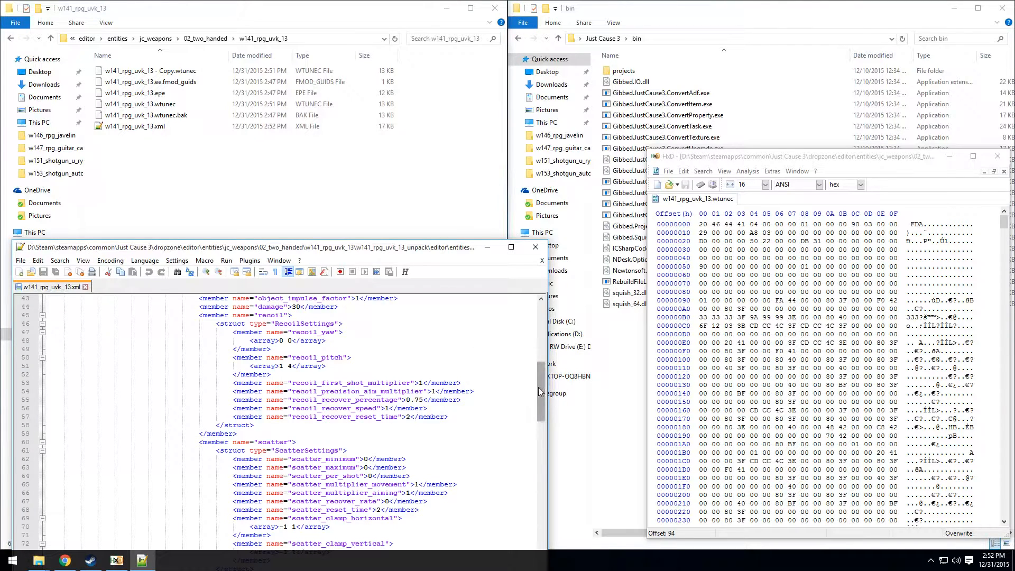
pyautogui.moveTo(539, 391); pyautogui.dragTo(540, 317)
pyautogui.moveTo(358, 249); pyautogui.dragTo(363, 193)
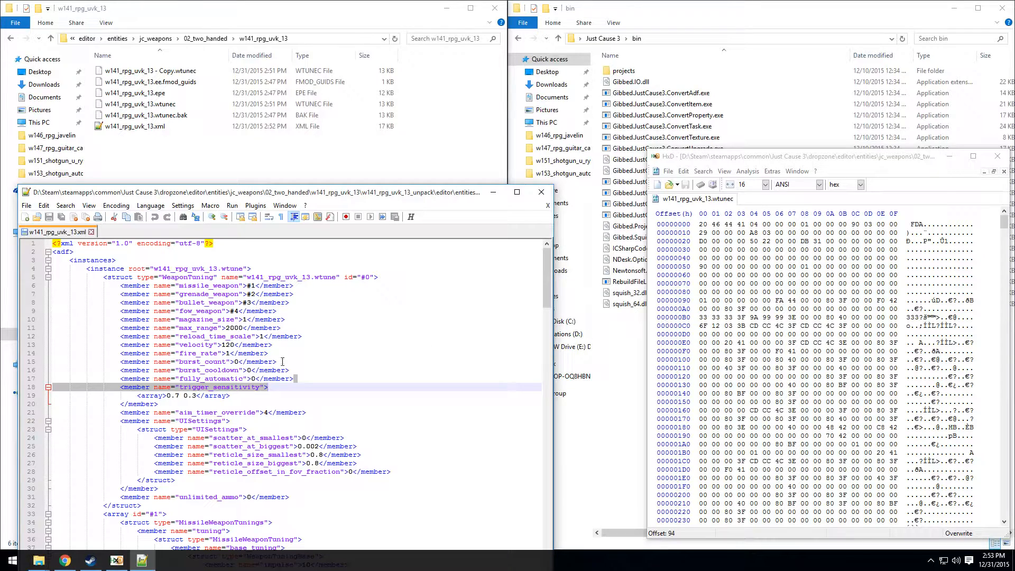
pyautogui.doubleClick(227, 327)
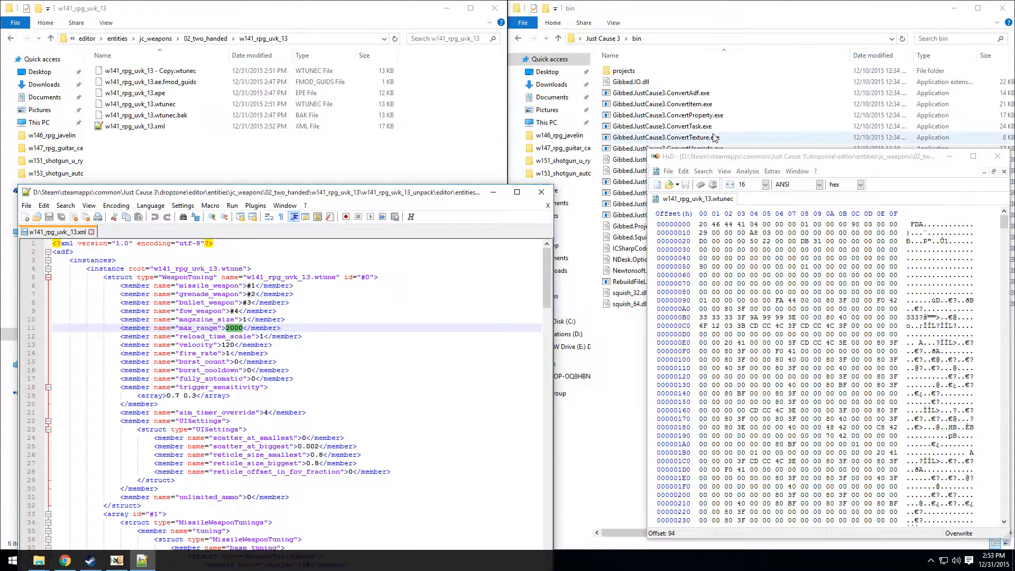
# - Search forward in the hex data for the floating point number 2000
pyautogui.click(703, 171)
pyautogui.click(712, 183)
pyautogui.write('2000')
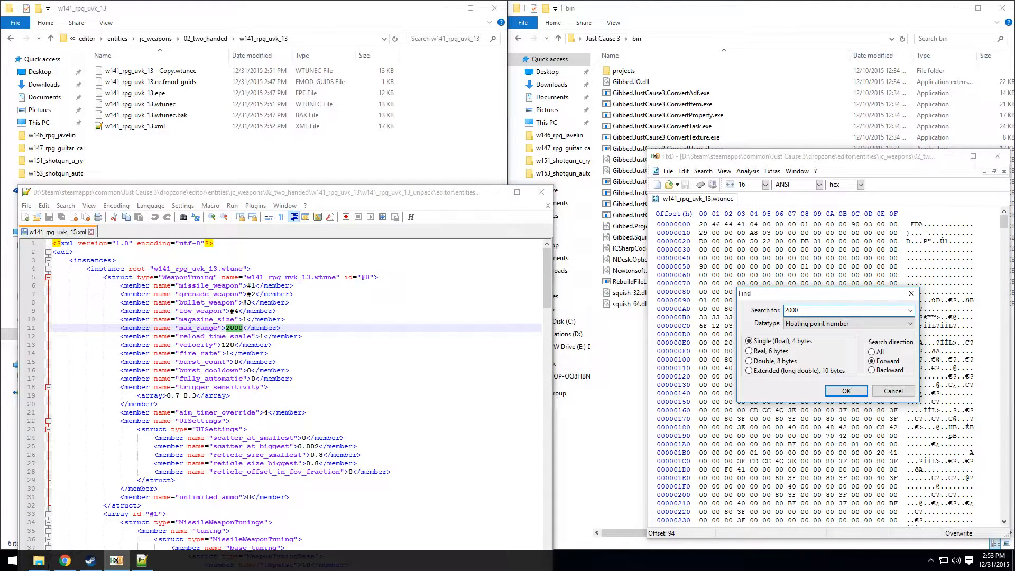
pyautogui.click(848, 394)
pyautogui.click(545, 321)
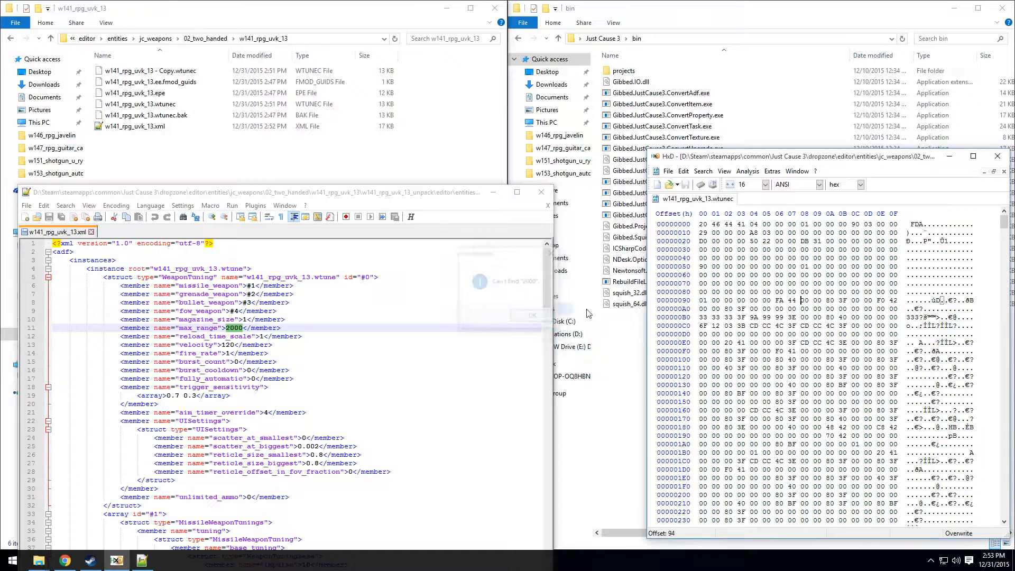
# - Search backward in the hex data for the floating point number 2000
pyautogui.click(704, 170)
pyautogui.click(711, 184)
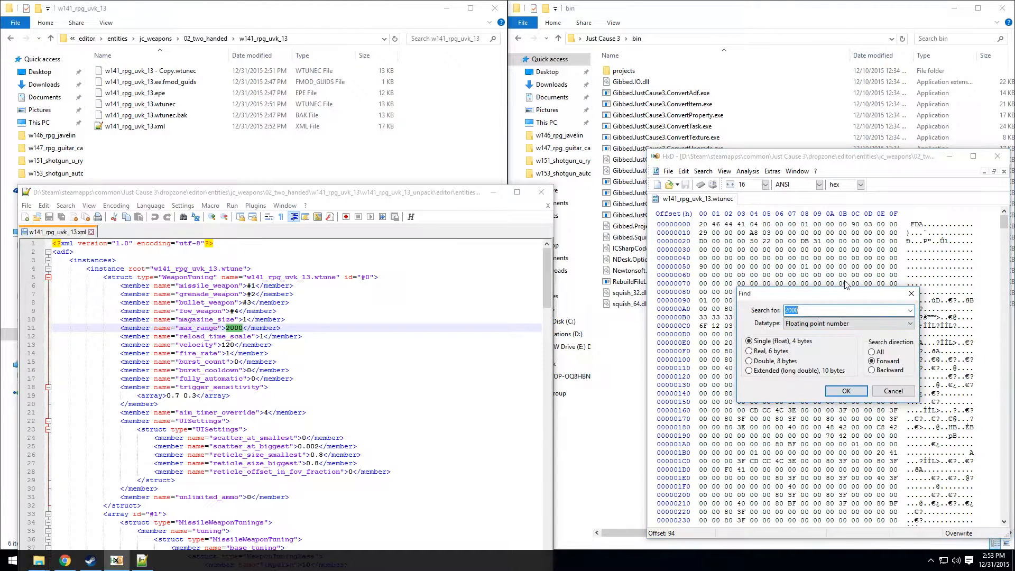
pyautogui.click(872, 370)
pyautogui.click(846, 391)
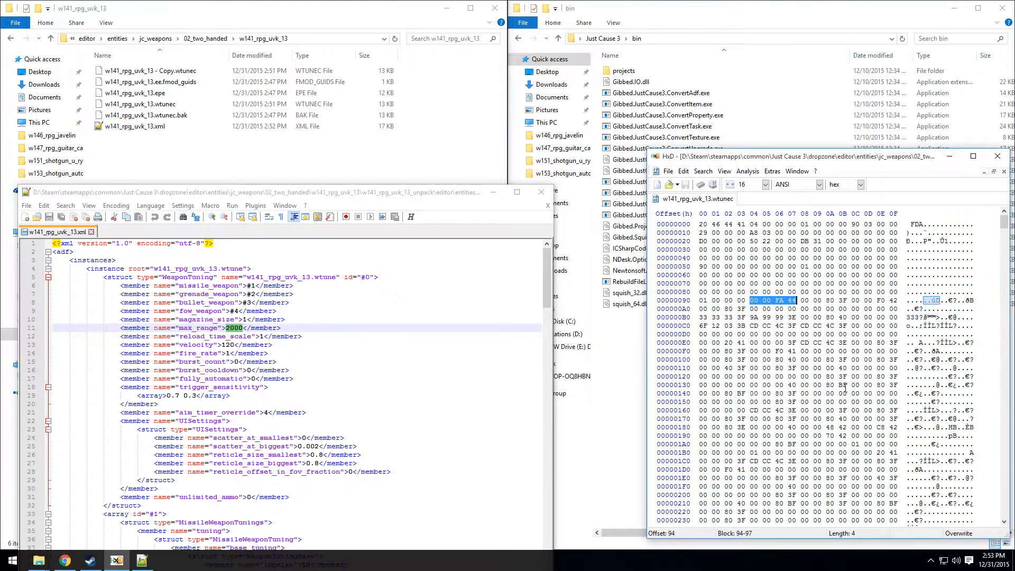
pyautogui.click(703, 171)
pyautogui.click(711, 187)
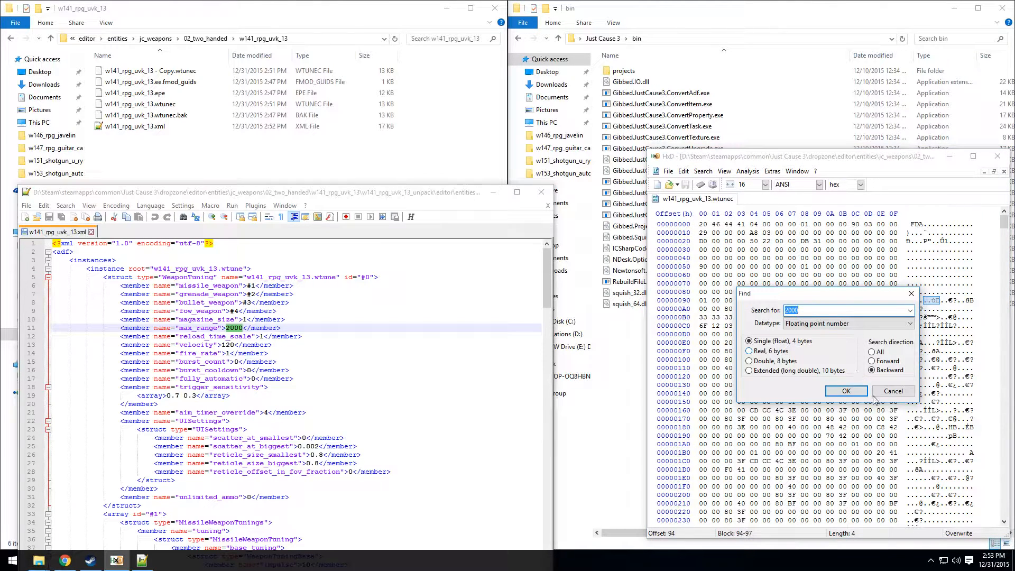
pyautogui.click(893, 391)
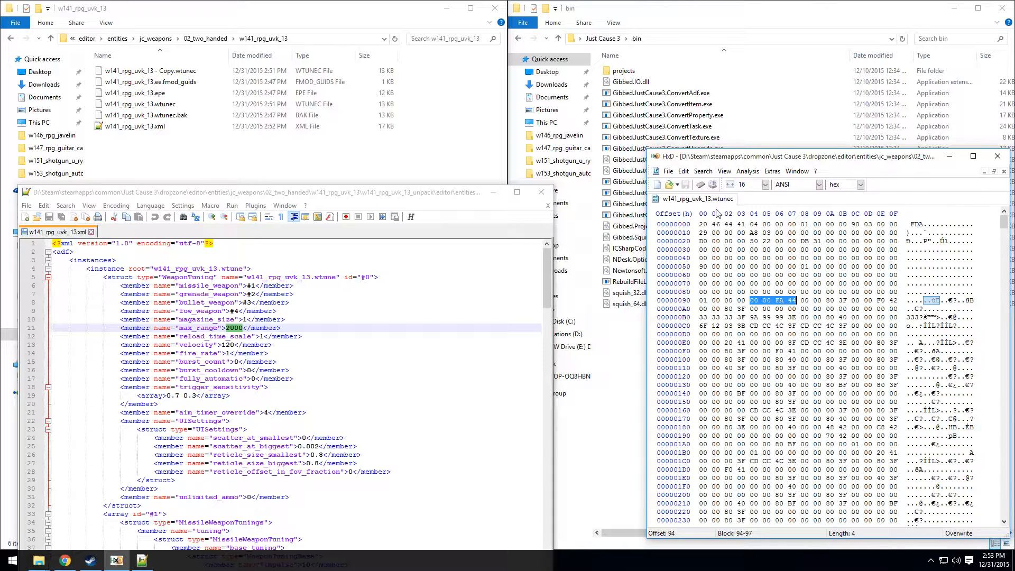
# - Switch the search direction to forward, place the cursor at offset 13C and repeat the search for 2000
pyautogui.click(703, 170)
pyautogui.click(711, 187)
pyautogui.click(872, 361)
pyautogui.click(848, 391)
pyautogui.click(851, 388)
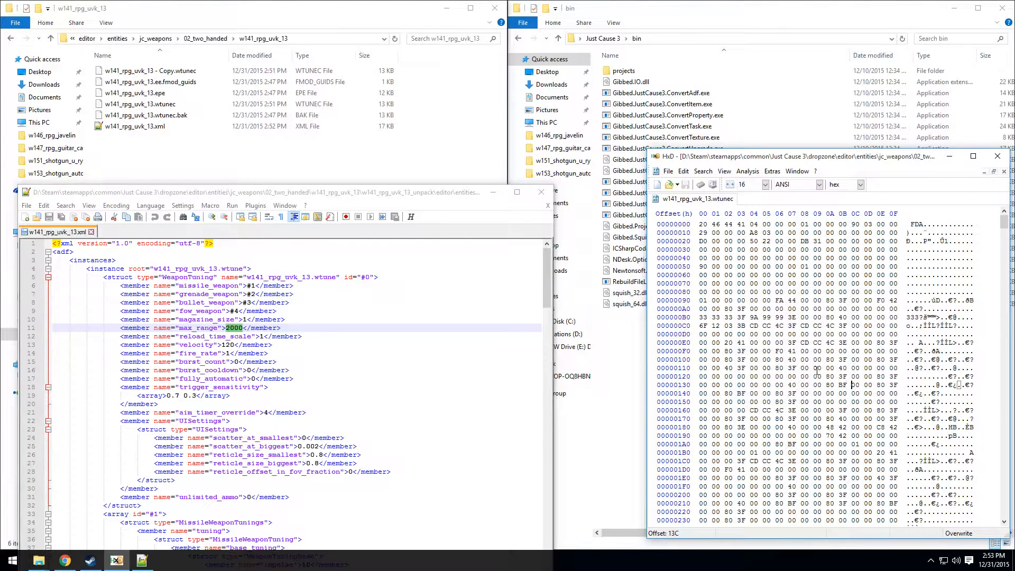
pyautogui.press('F3')
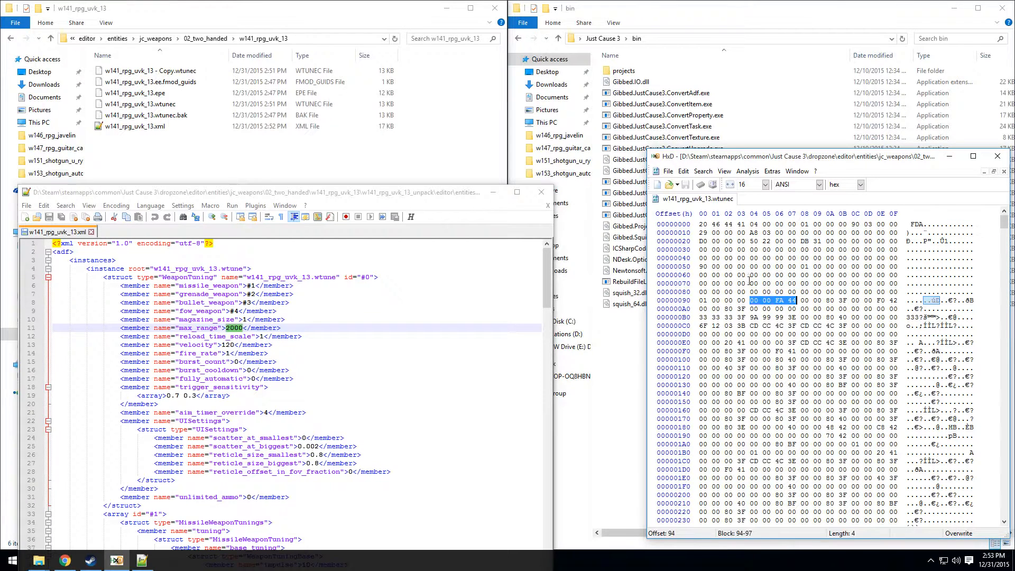
pyautogui.press('F3')
pyautogui.click(535, 317)
# - Search forward from the max_range bytes for the reload_time_scale value, floating point number 1
pyautogui.click(704, 171)
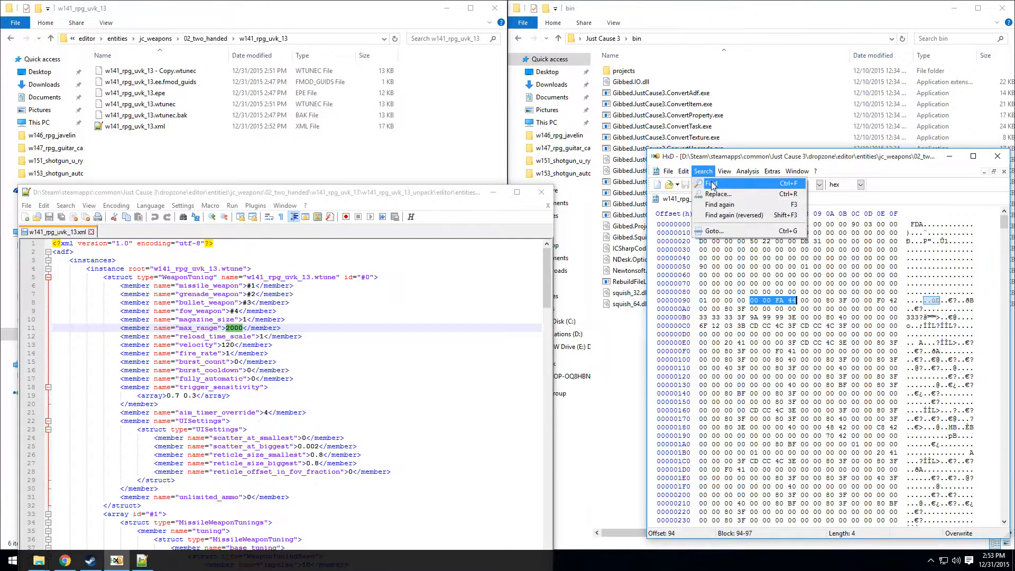
pyautogui.click(714, 183)
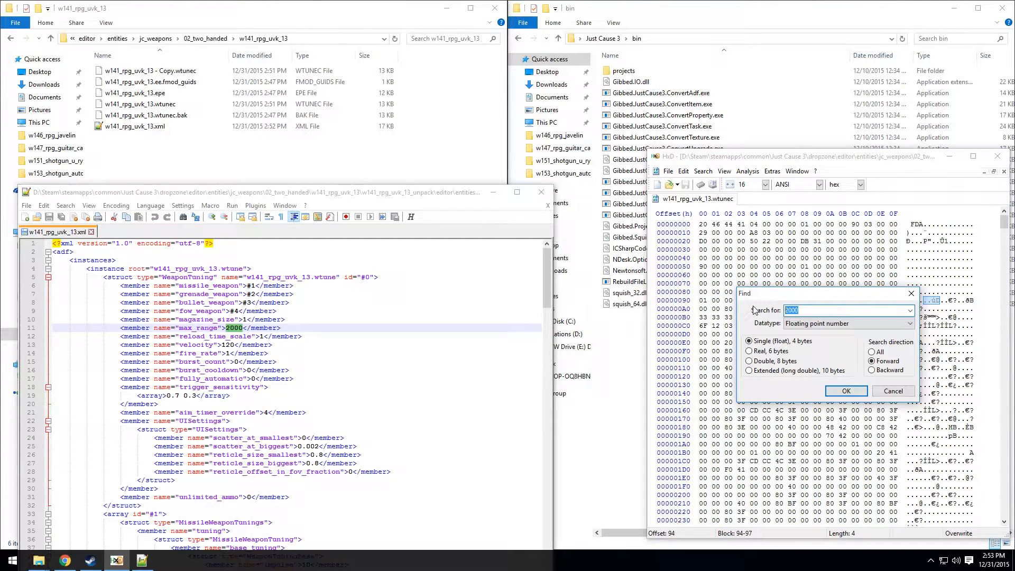
pyautogui.write('1')
pyautogui.click(836, 390)
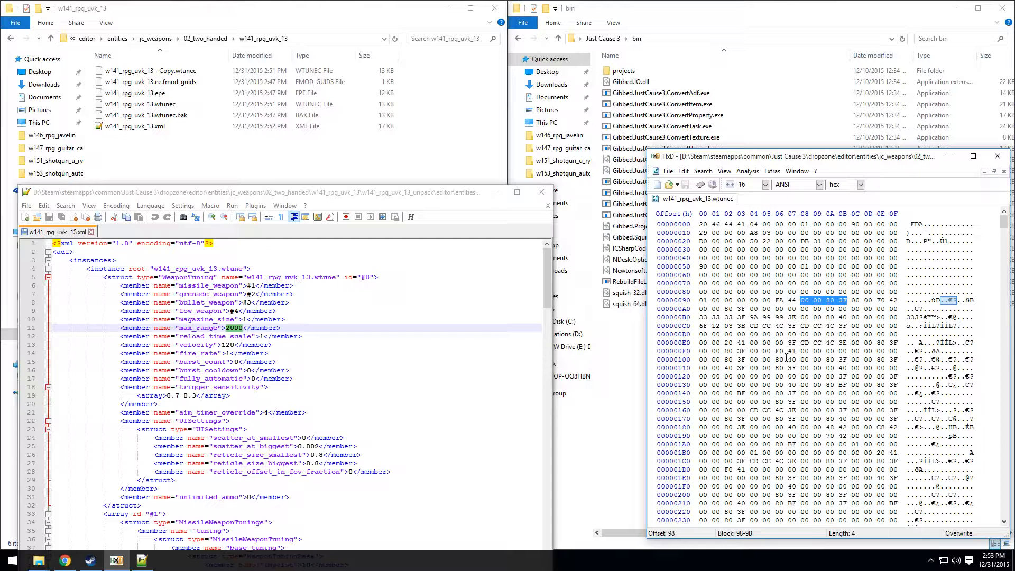
# - Search forward from offset 98 for the velocity value, floating point number 120
pyautogui.click(703, 171)
pyautogui.click(713, 185)
pyautogui.write('120')
pyautogui.click(845, 389)
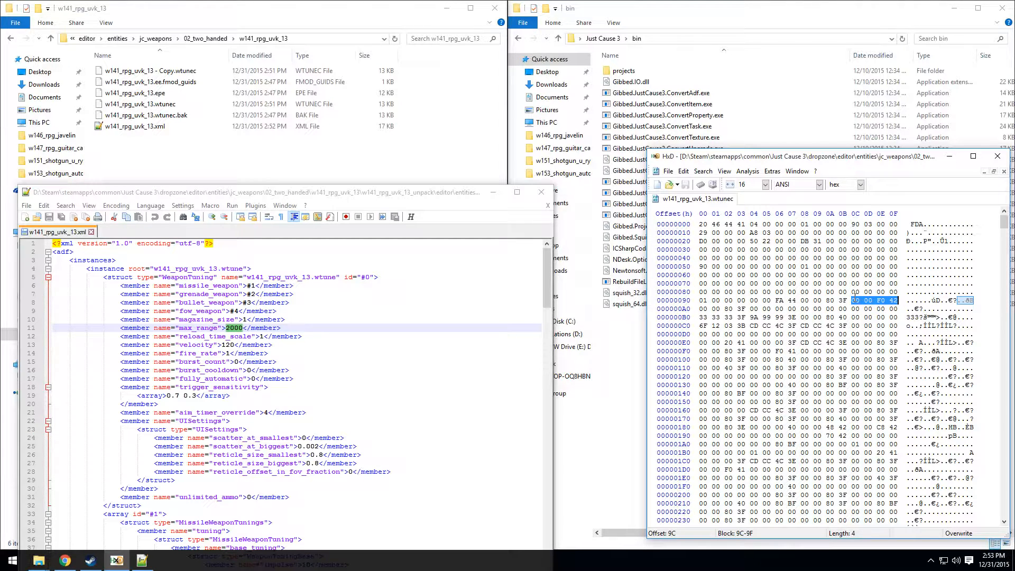
# - Search forward from the velocity bytes at offset 9C for the fire_rate value, floating point number 1
pyautogui.click(703, 170)
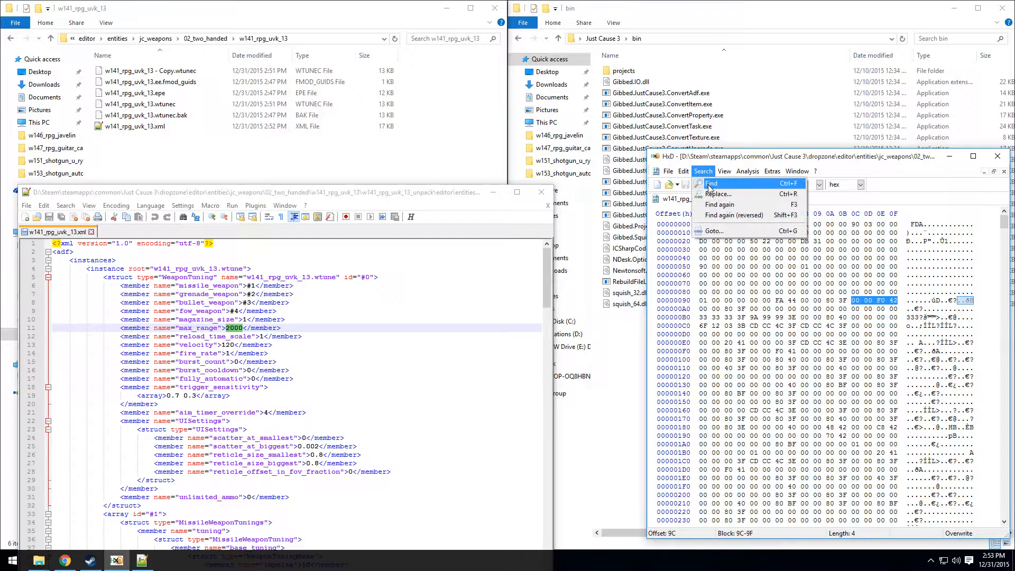
pyautogui.click(711, 189)
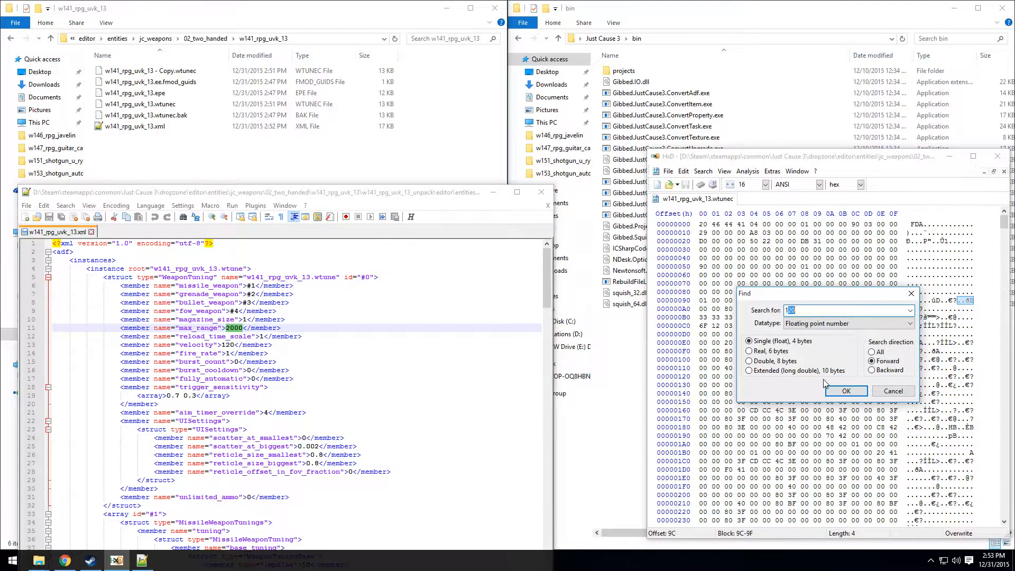
pyautogui.click(846, 390)
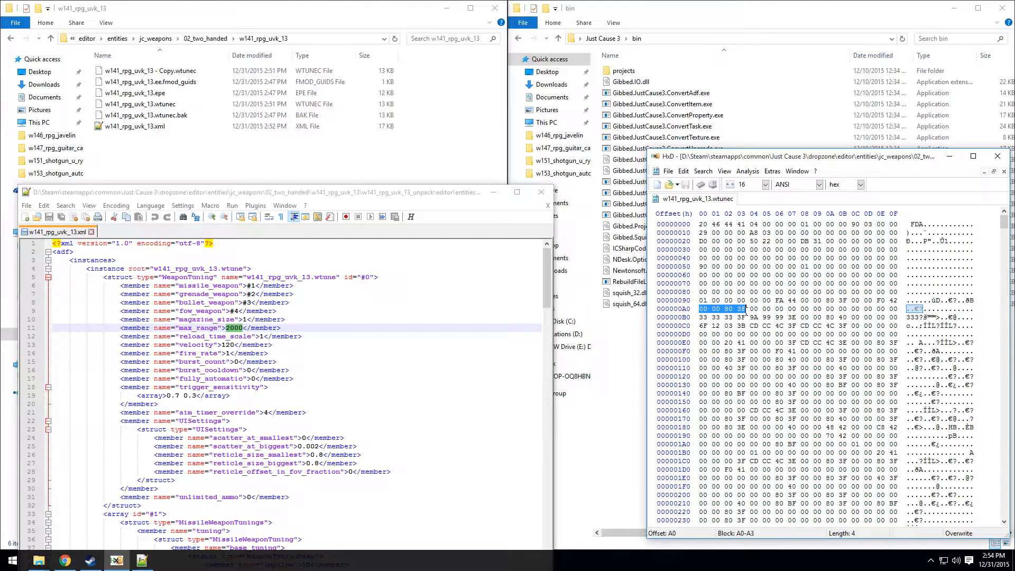
# - Search forward from the fire_rate bytes at offset A0 for the burst_count value, floating point number 0
pyautogui.click(704, 171)
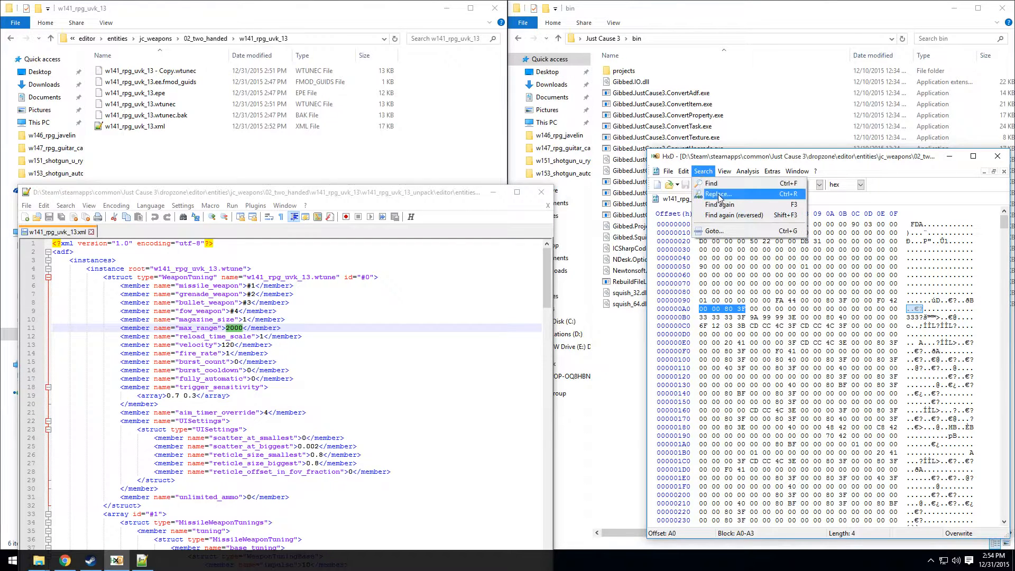
pyautogui.click(712, 191)
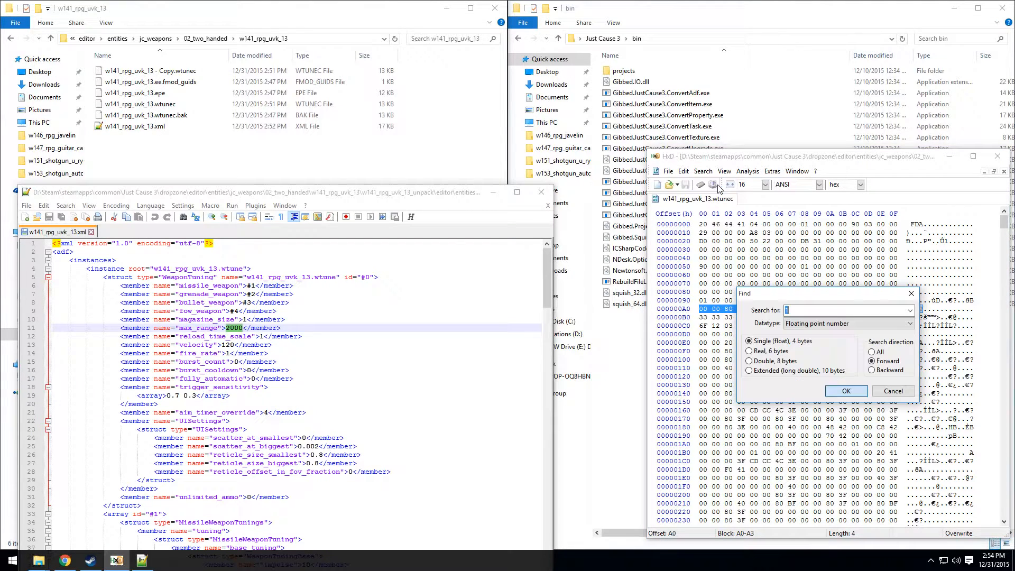
pyautogui.click(845, 392)
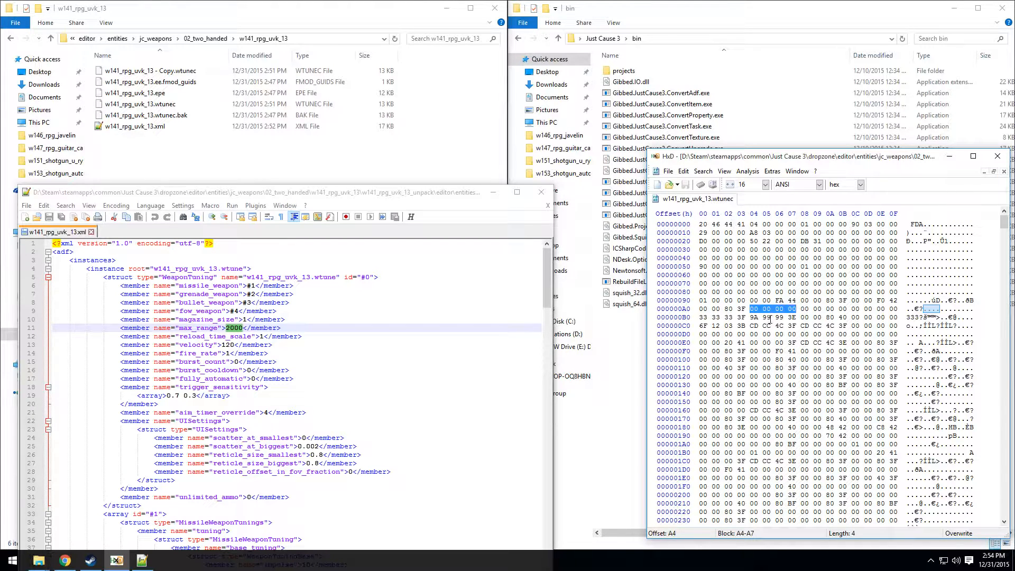
# - Replace the burst_count floating point value 0 at offset A4 with 5, searching forward, and save w141_rpg_uvk_13.wtunec
pyautogui.click(703, 172)
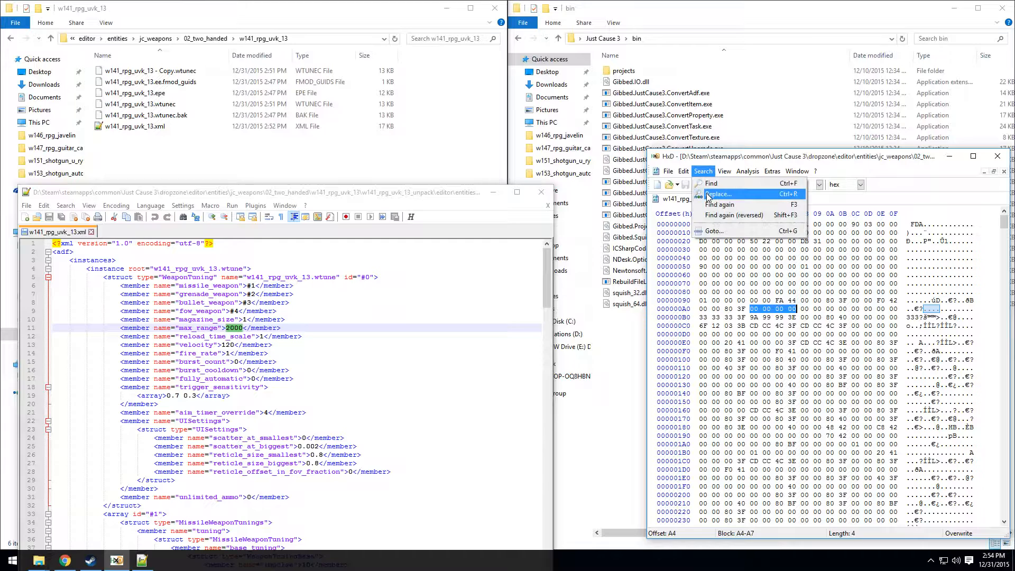
pyautogui.click(708, 195)
pyautogui.moveTo(806, 312); pyautogui.dragTo(674, 312)
pyautogui.write('5000')
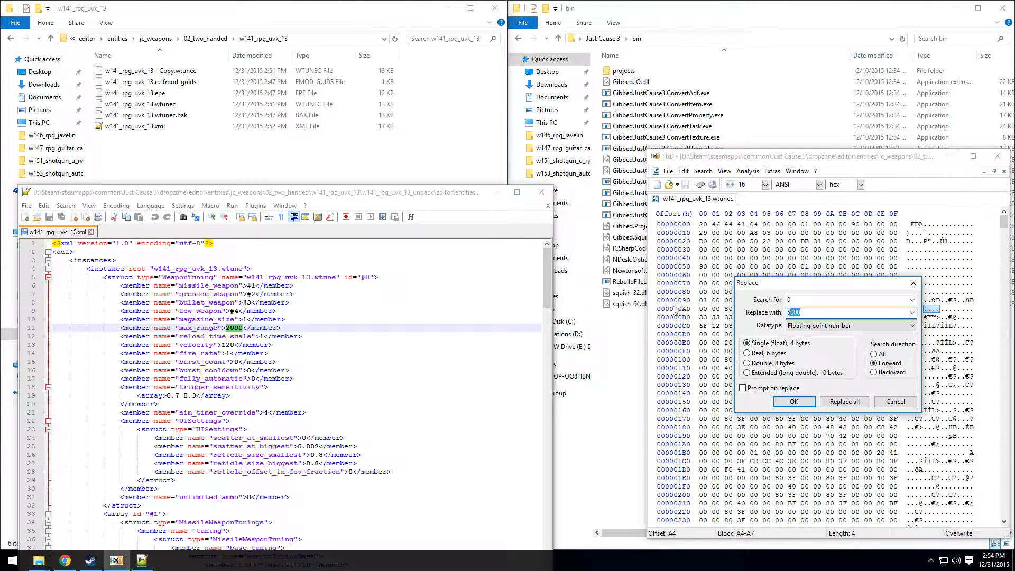
pyautogui.press('Delete')
pyautogui.click(798, 400)
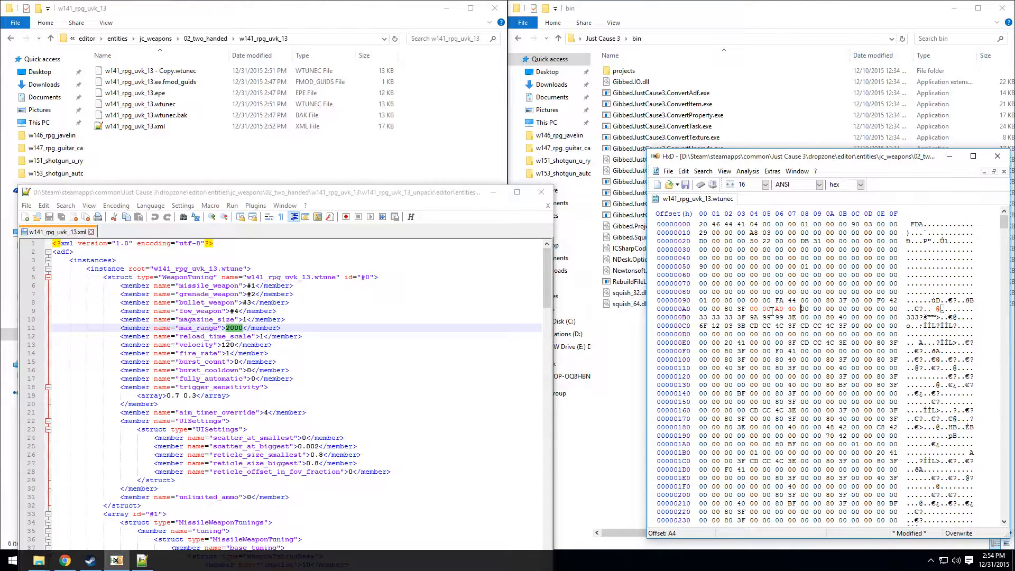
pyautogui.click(668, 171)
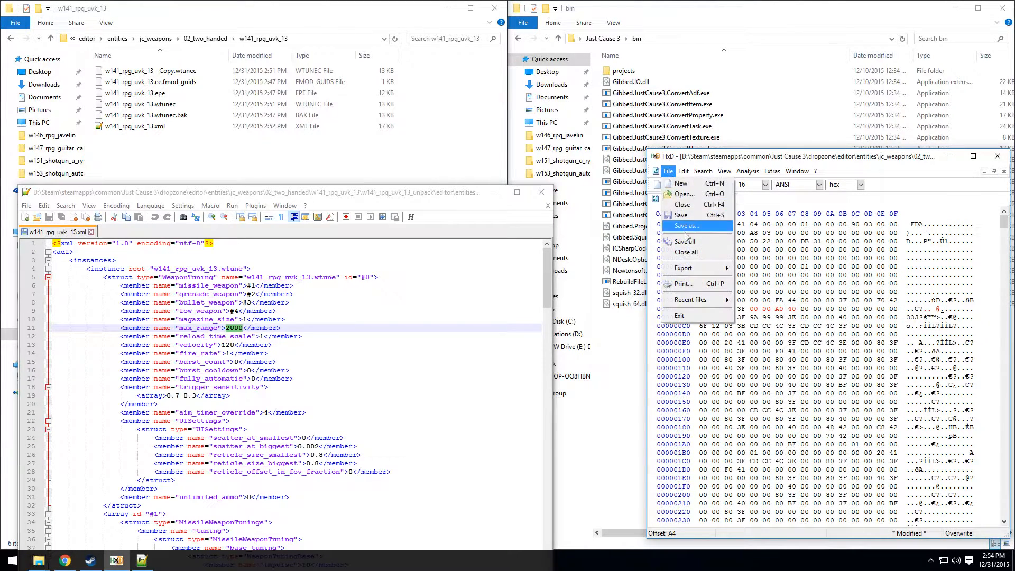
pyautogui.click(682, 216)
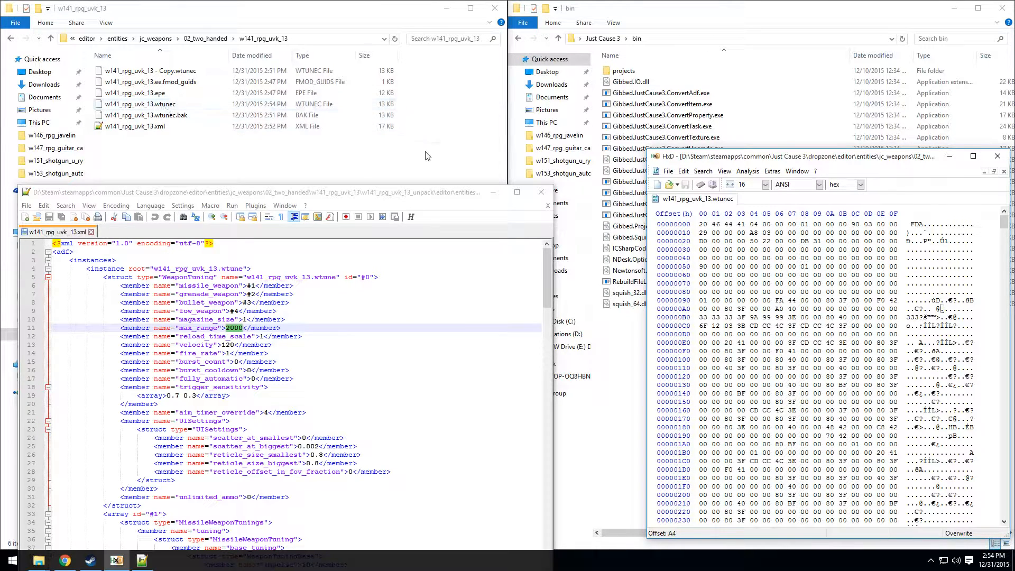
# - Convert the saved w141_rpg_uvk_13.wtunec with Gibbed.JustCause3.ConvertAdf.exe and reopen w141_rpg_uvk_13.xml in Notepad++
pyautogui.moveTo(178, 107); pyautogui.dragTo(701, 94)
pyautogui.click(538, 291)
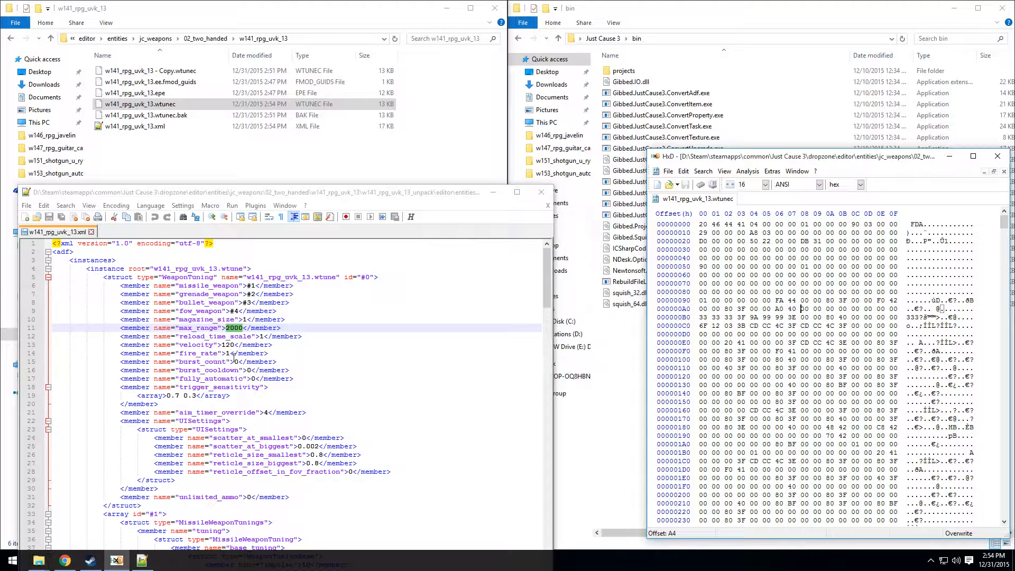
pyautogui.click(540, 195)
pyautogui.click(560, 337)
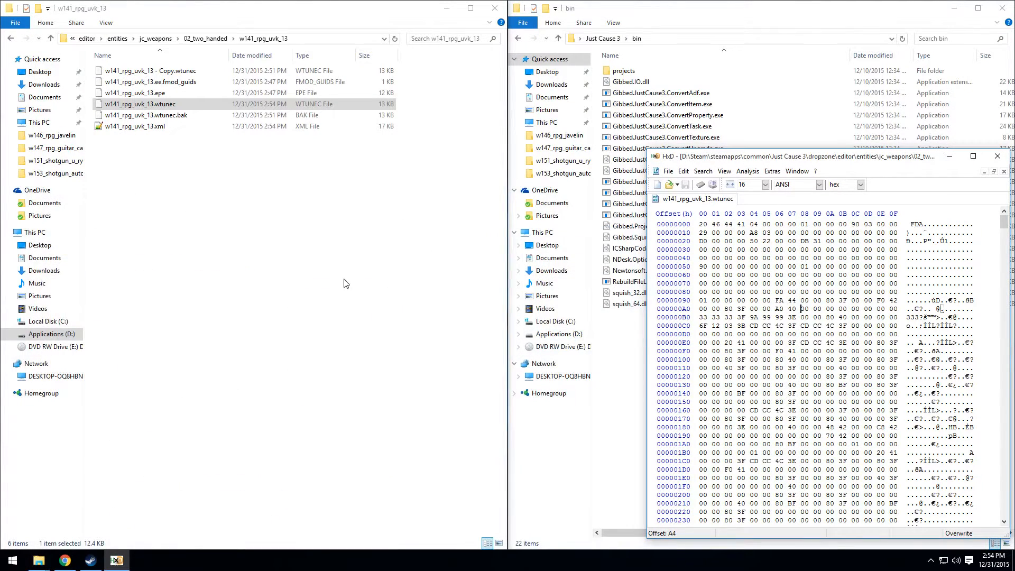
pyautogui.moveTo(134, 105); pyautogui.dragTo(639, 99)
pyautogui.click(545, 294)
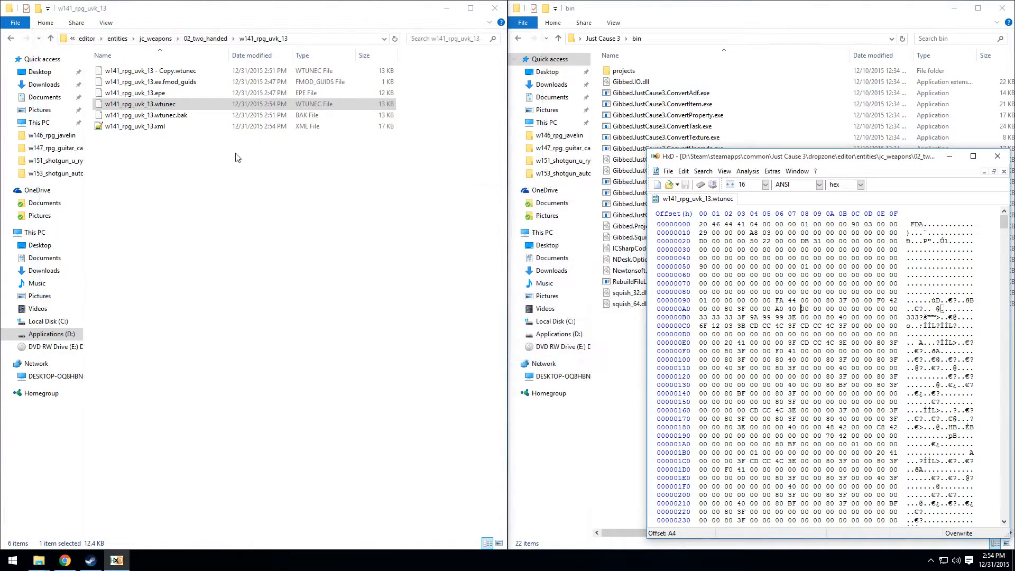
pyautogui.doubleClick(146, 128)
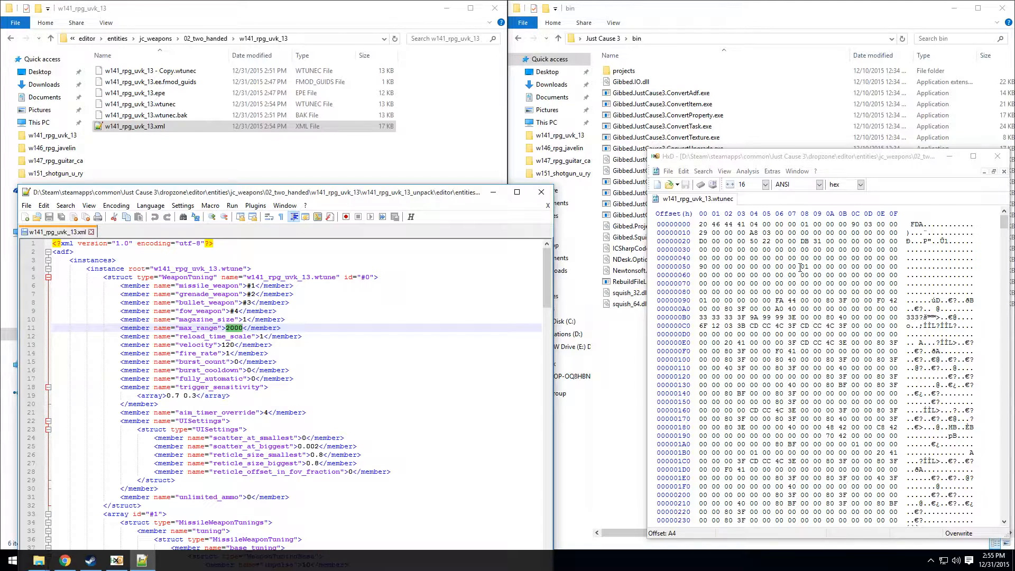
pyautogui.moveTo(438, 195); pyautogui.dragTo(442, 169)
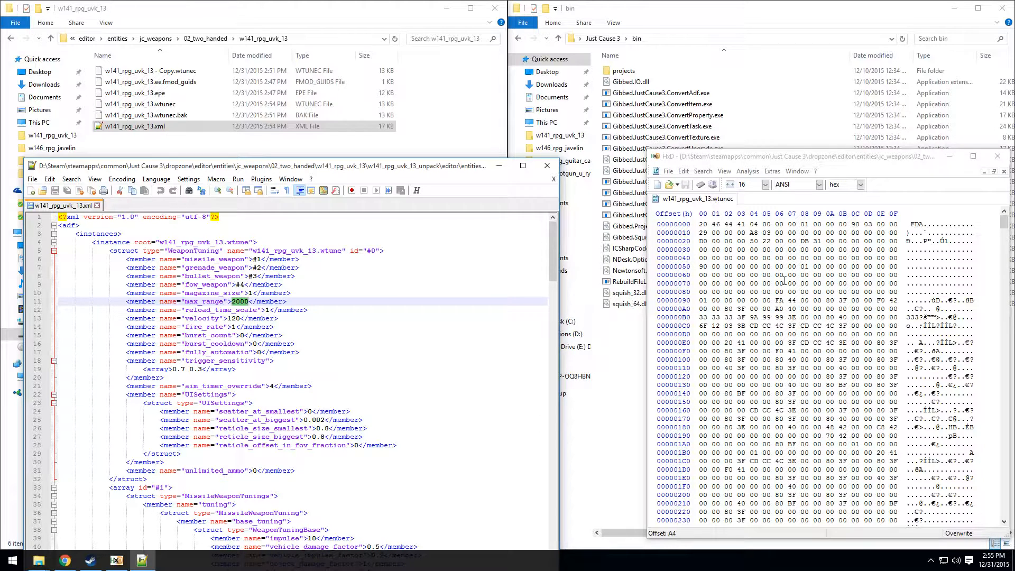
# - Search the hex data for the max_range floating point number 2000, first forward and then backward
pyautogui.click(703, 171)
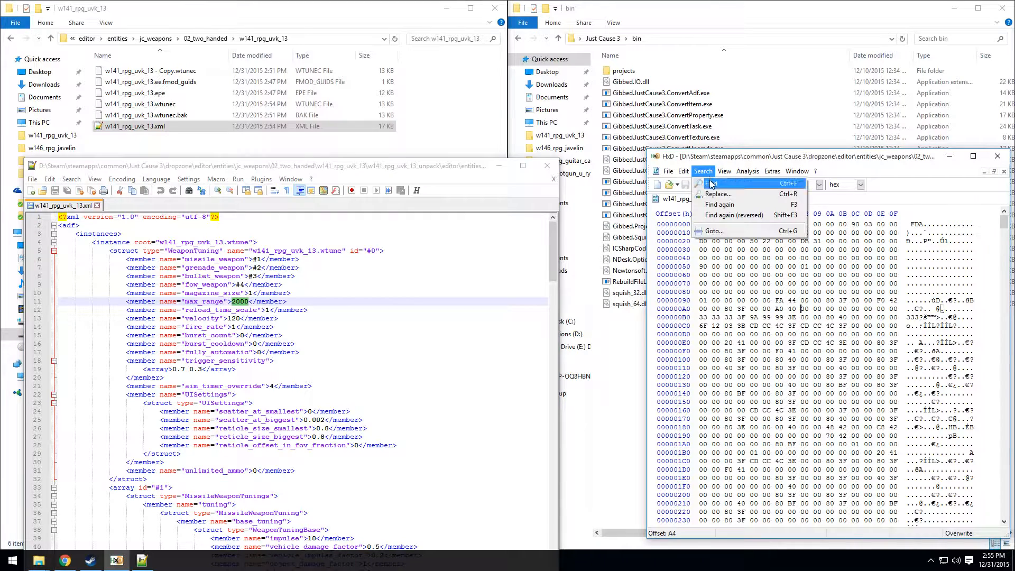
pyautogui.click(711, 182)
pyautogui.write('2000')
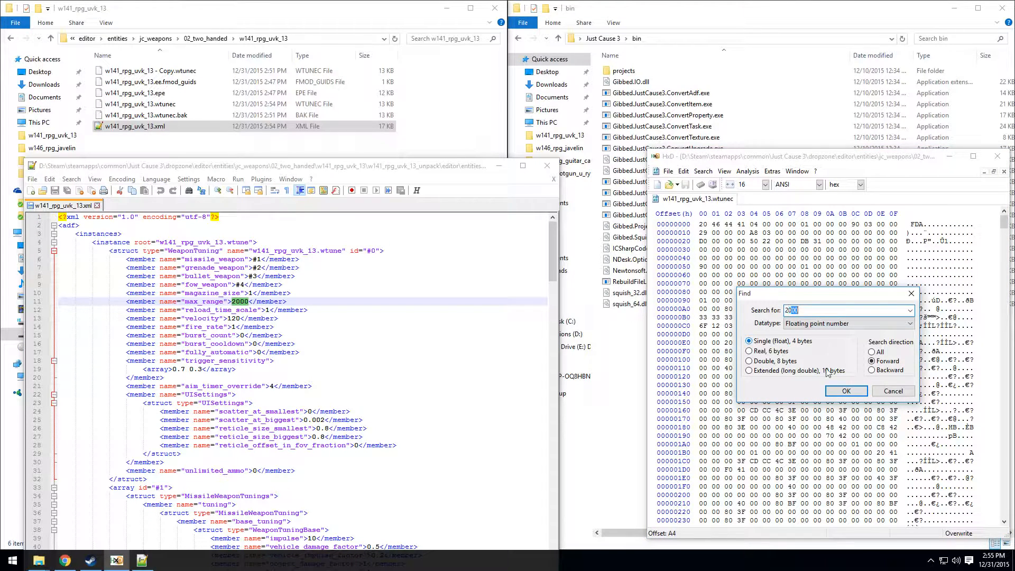
pyautogui.click(838, 392)
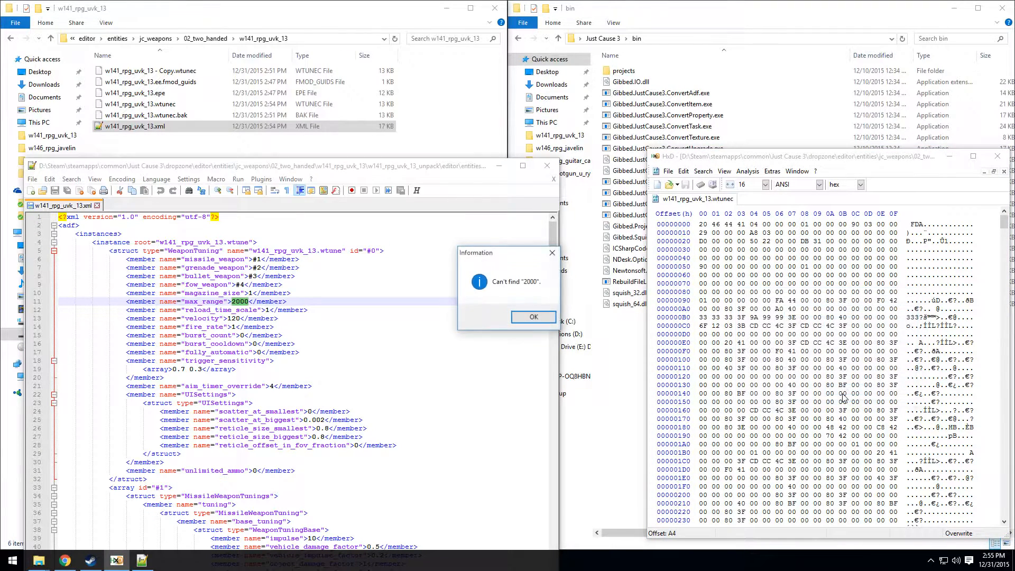
pyautogui.click(540, 320)
pyautogui.click(703, 171)
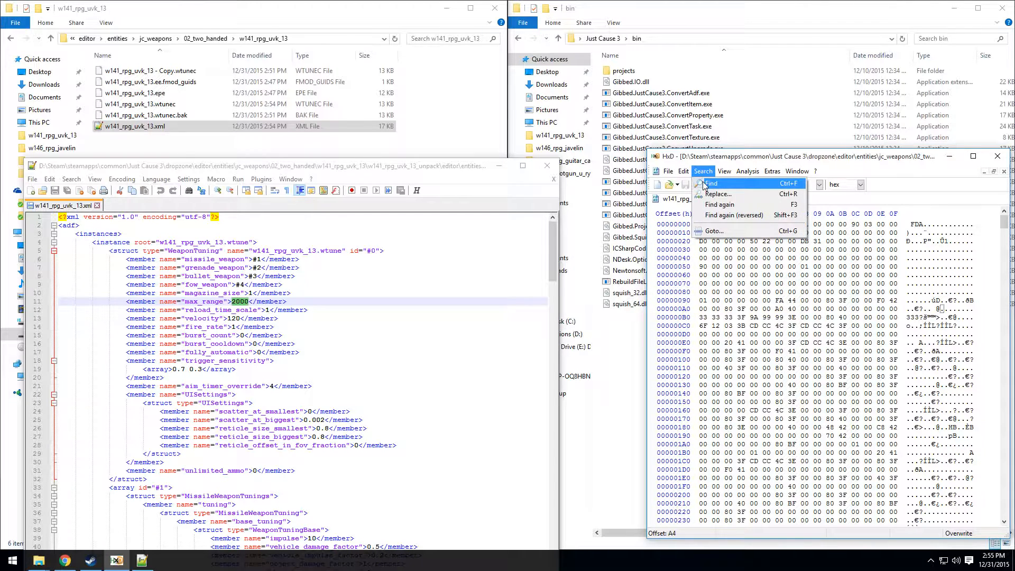
pyautogui.click(711, 182)
pyautogui.click(874, 369)
pyautogui.click(846, 391)
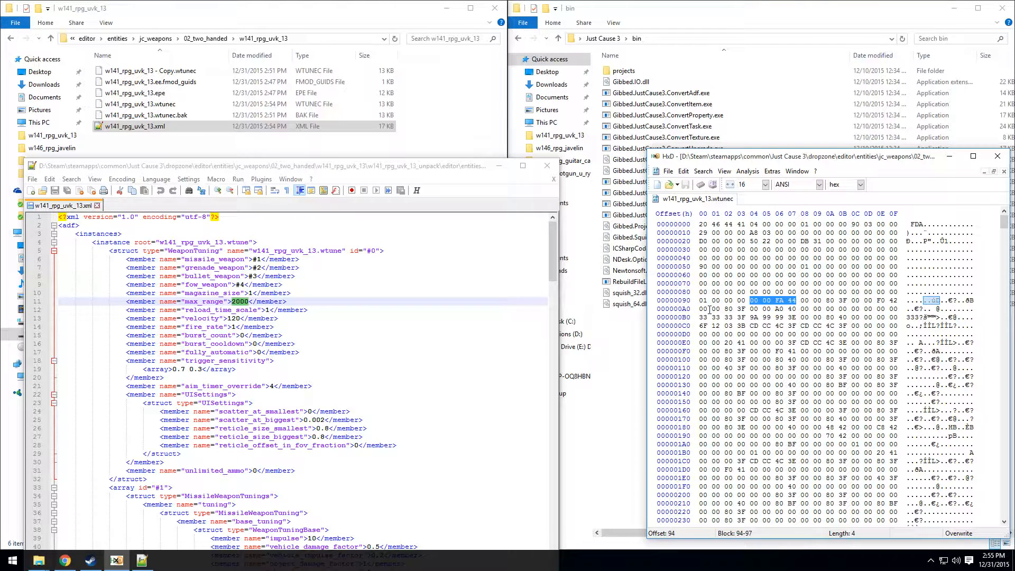
# - Select the edited burst_count bytes at A4-A7 and search for the floating point number 5
pyautogui.moveTo(702, 309); pyautogui.dragTo(799, 310)
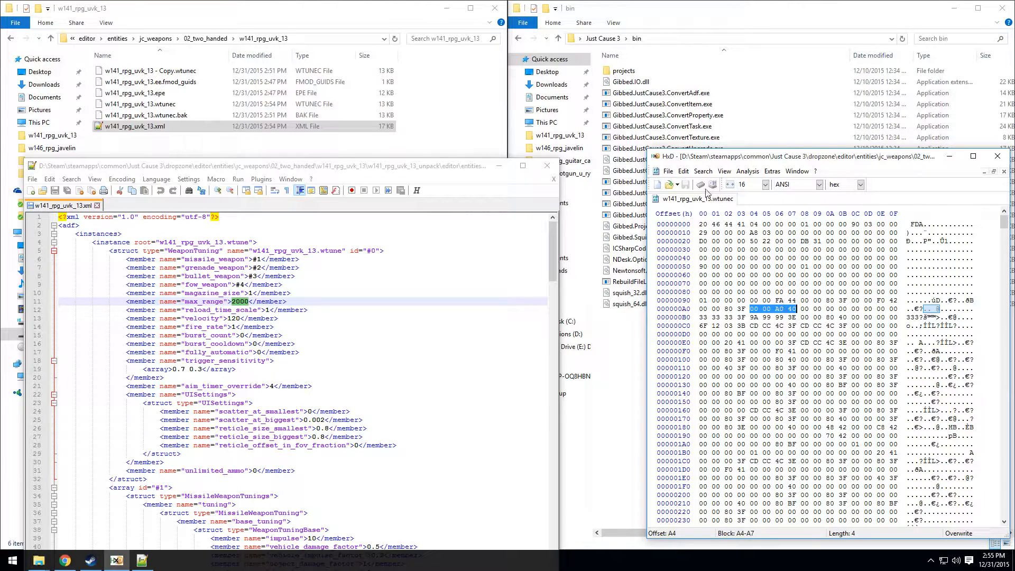
pyautogui.click(703, 171)
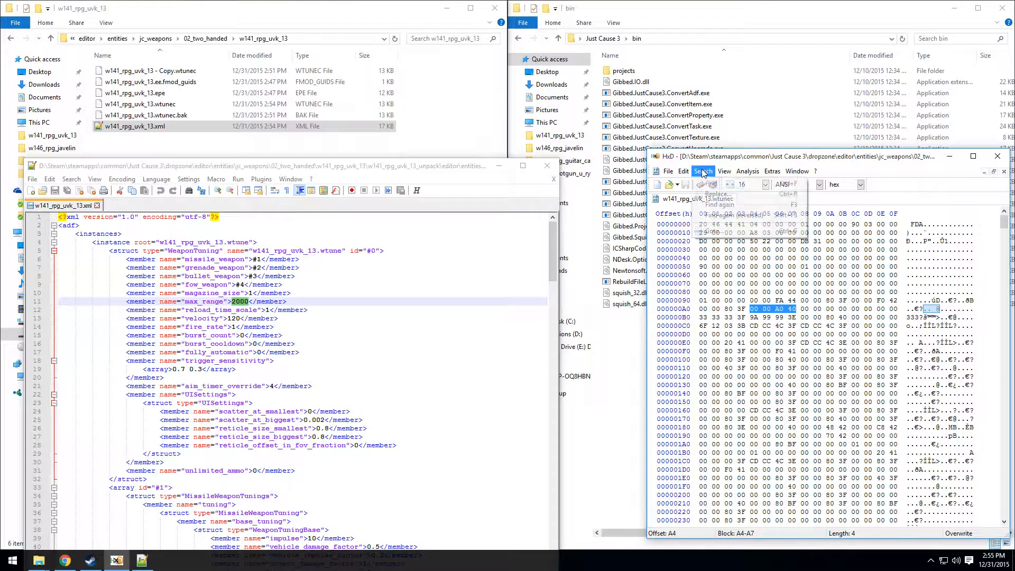
pyautogui.click(709, 189)
pyautogui.write('5')
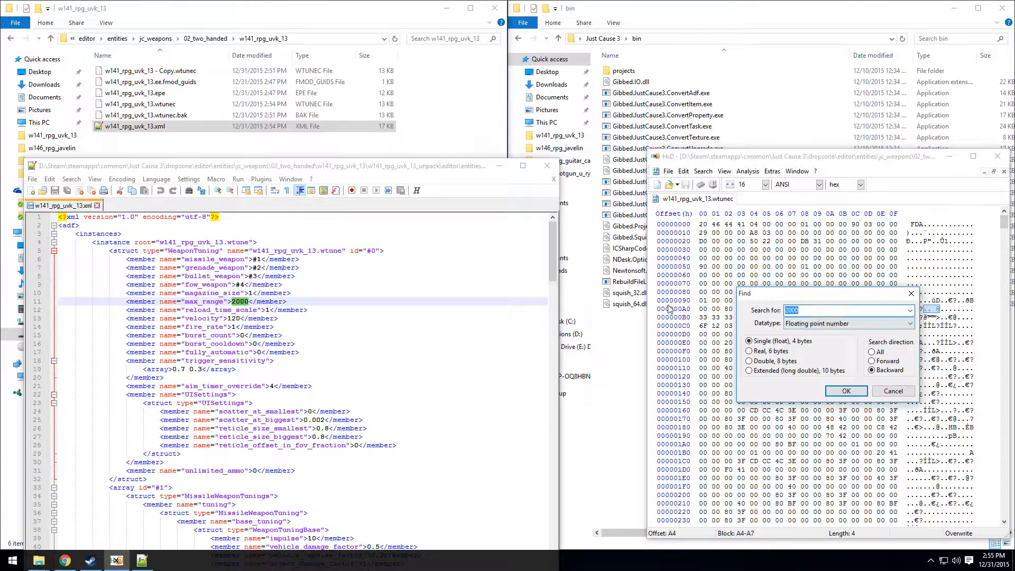
pyautogui.click(846, 390)
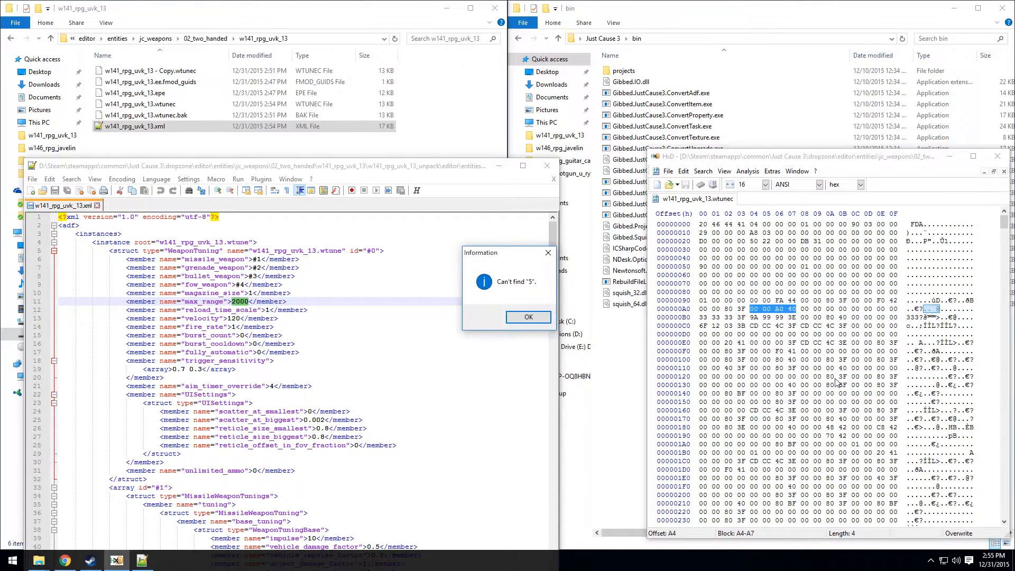
pyautogui.click(531, 320)
pyautogui.click(704, 172)
pyautogui.click(712, 183)
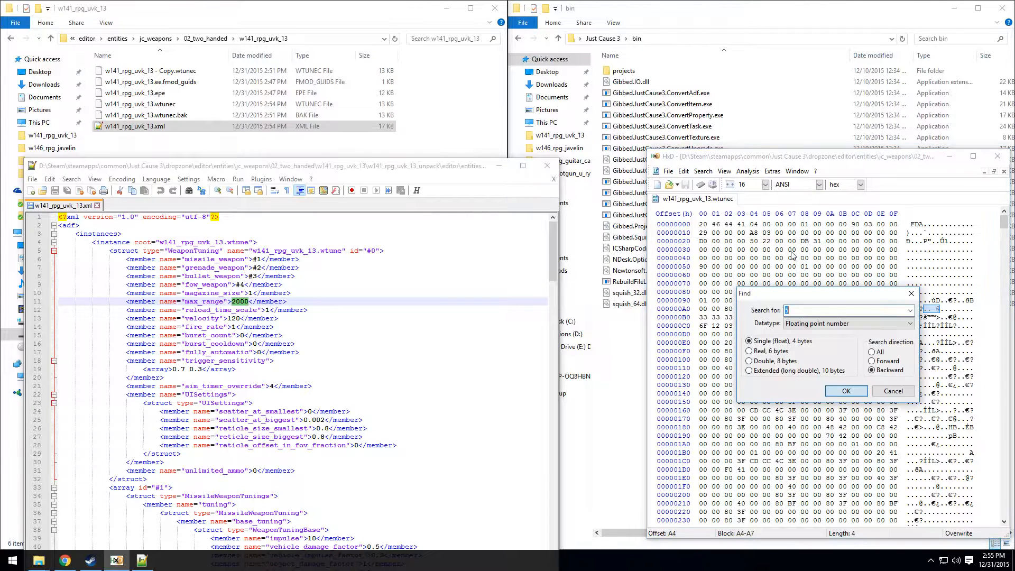
pyautogui.click(846, 390)
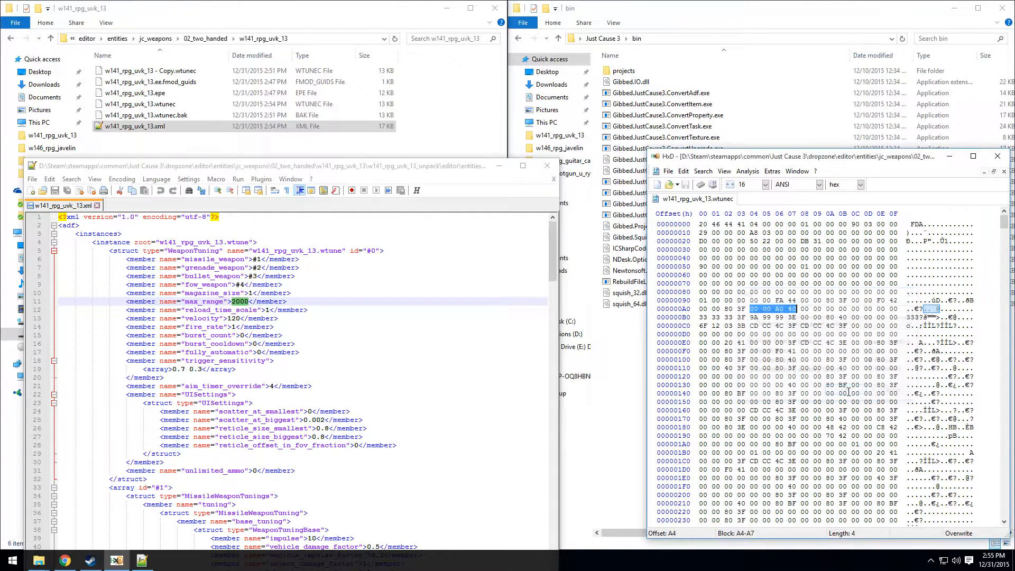
# - Replace the floating point value 5 at offset A4 with 00 and save the wtunec file
pyautogui.click(703, 171)
pyautogui.click(718, 195)
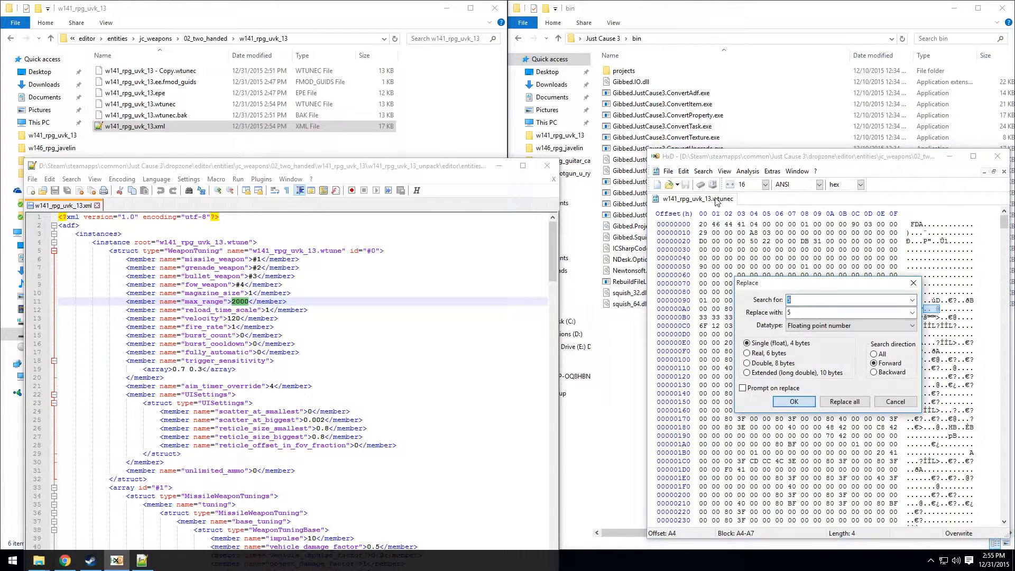
pyautogui.press('Tab')
pyautogui.write('00')
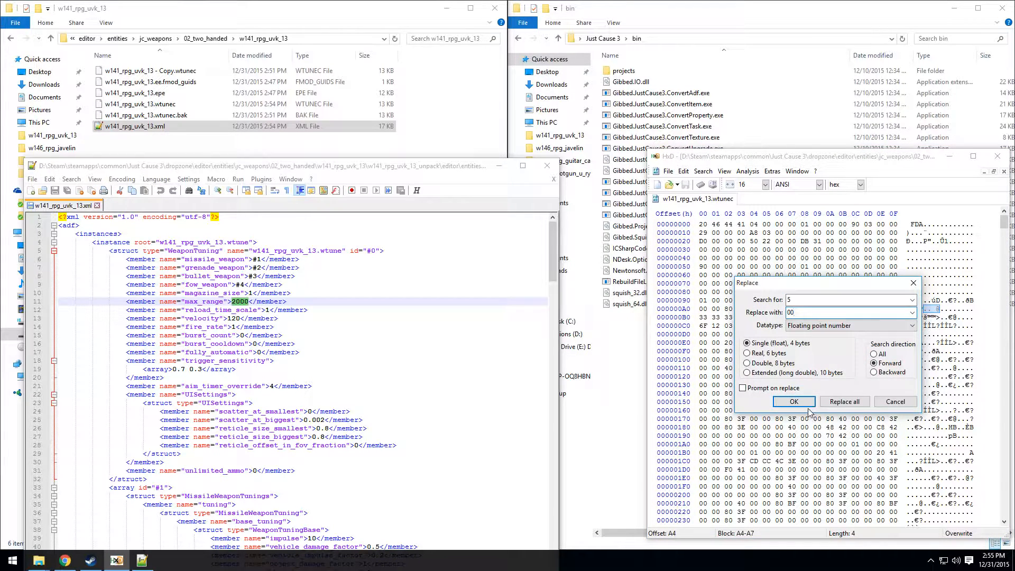
pyautogui.click(808, 406)
pyautogui.click(774, 309)
pyautogui.click(669, 171)
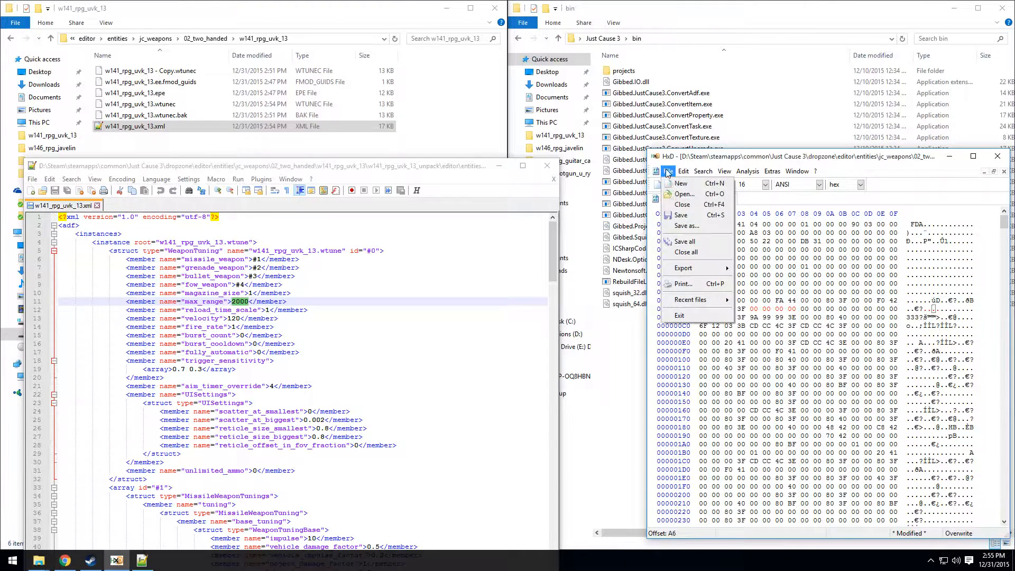
pyautogui.click(681, 215)
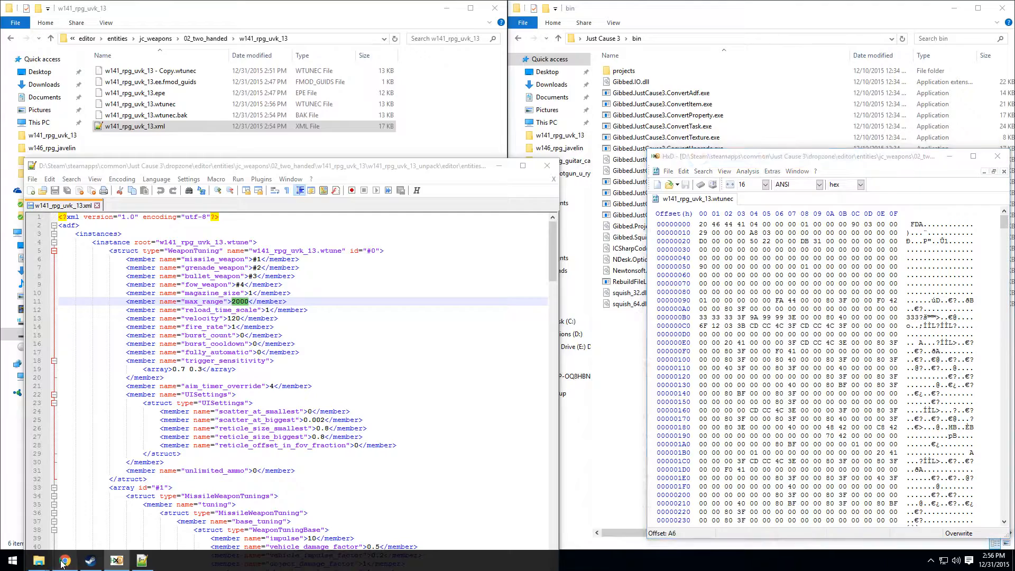
# - Switch to Chrome, show the december.com decimal and hexadecimal equivalents chart, and place its window below the XML code
pyautogui.click(64, 561)
pyautogui.click(274, 6)
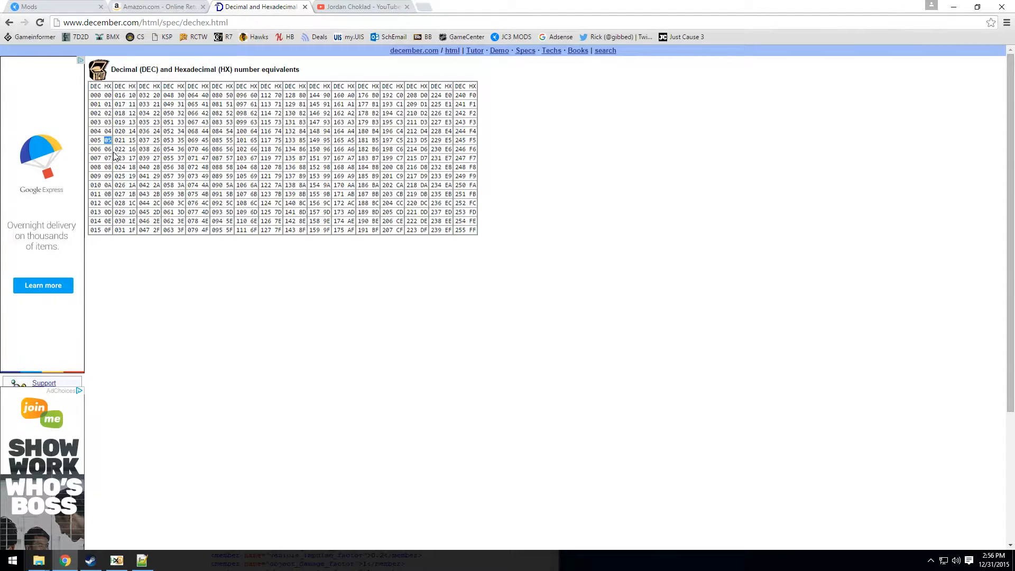
pyautogui.moveTo(510, 5); pyautogui.dragTo(261, 167)
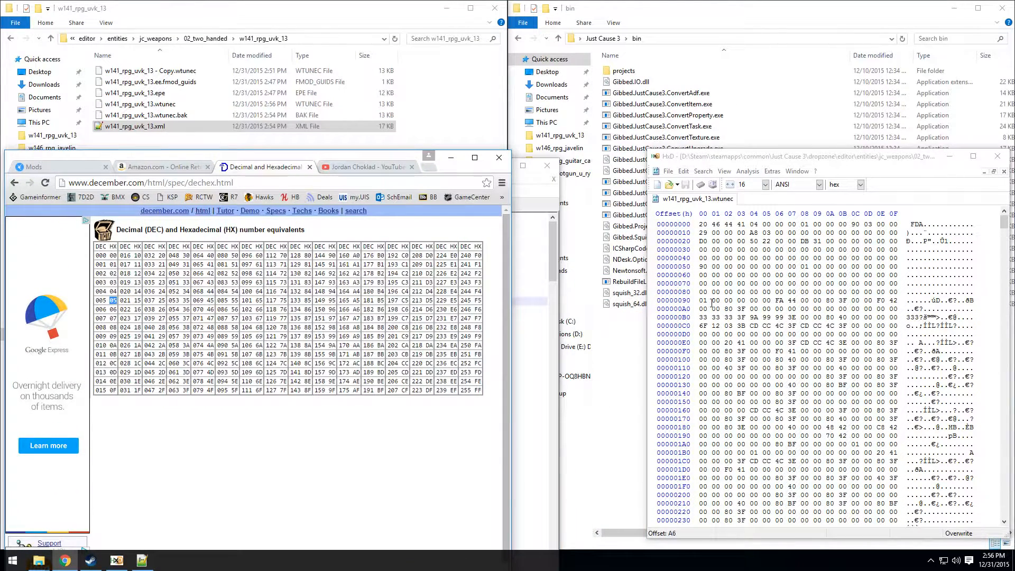
pyautogui.moveTo(376, 159); pyautogui.dragTo(392, 452)
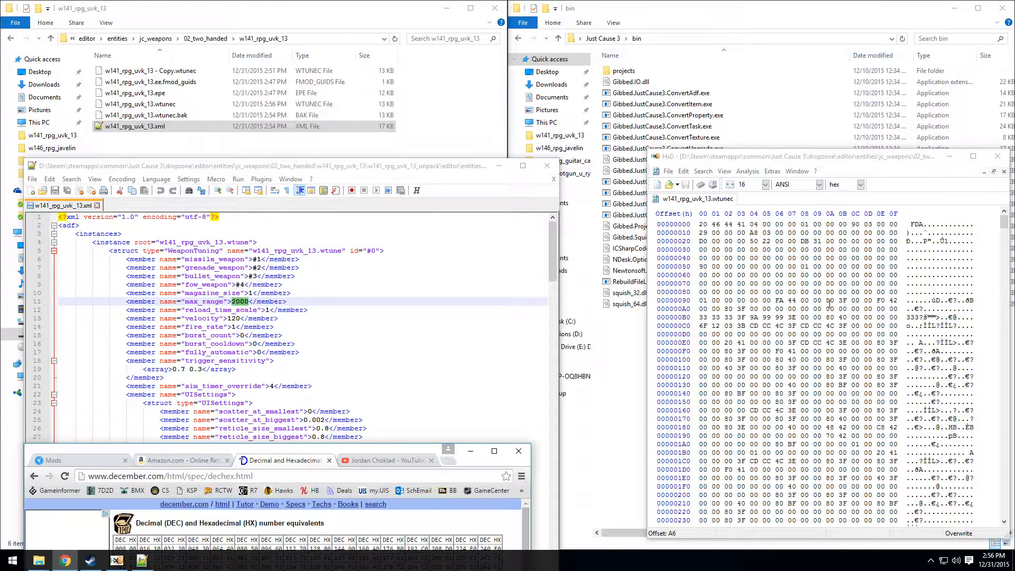
# - Examine the byte groups in row 90 that hold the max_range, reload_time_scale and magazine_size values
pyautogui.moveTo(752, 300); pyautogui.dragTo(810, 300)
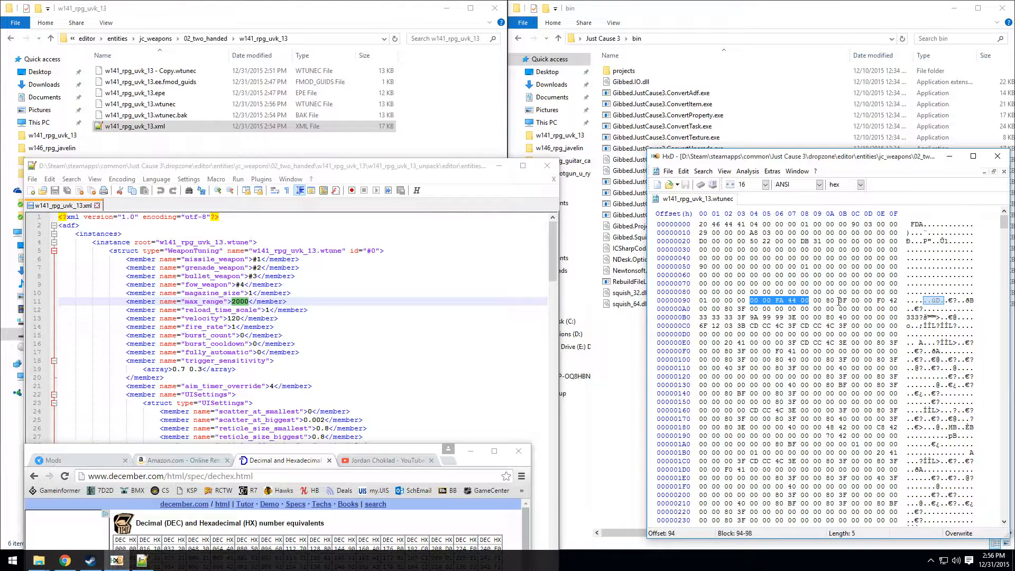
pyautogui.moveTo(862, 300); pyautogui.dragTo(815, 300)
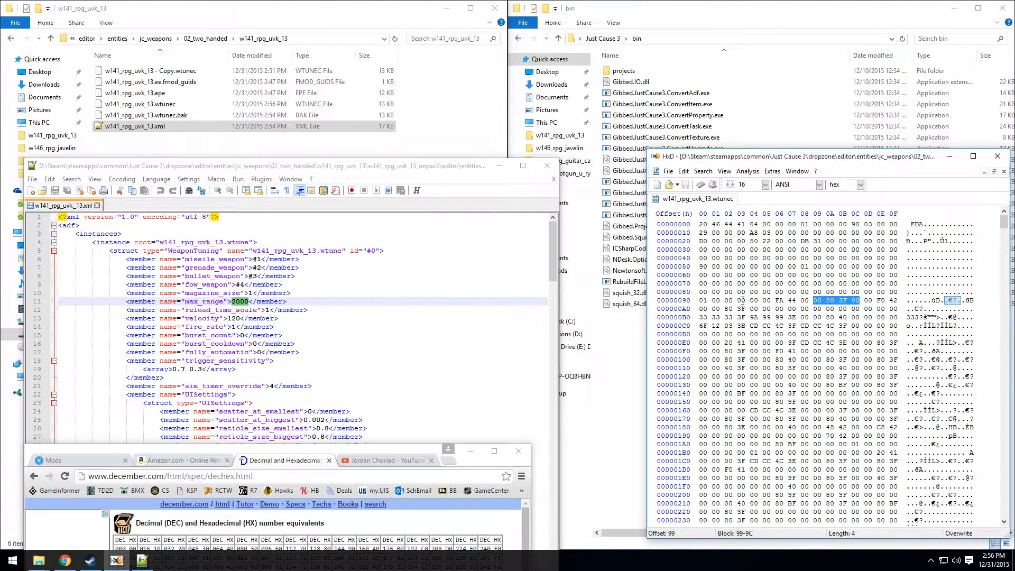
pyautogui.moveTo(746, 300); pyautogui.dragTo(699, 300)
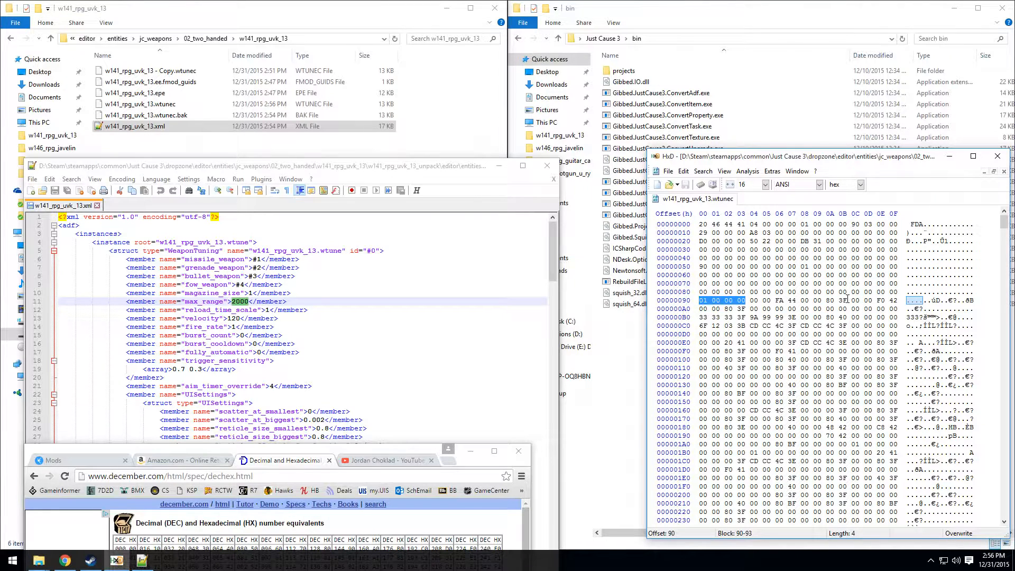
# - Move the decimal-hexadecimal chart window beside the hex editor and highlight the burst_count bytes at A4-A7
pyautogui.moveTo(307, 454); pyautogui.dragTo(374, 71)
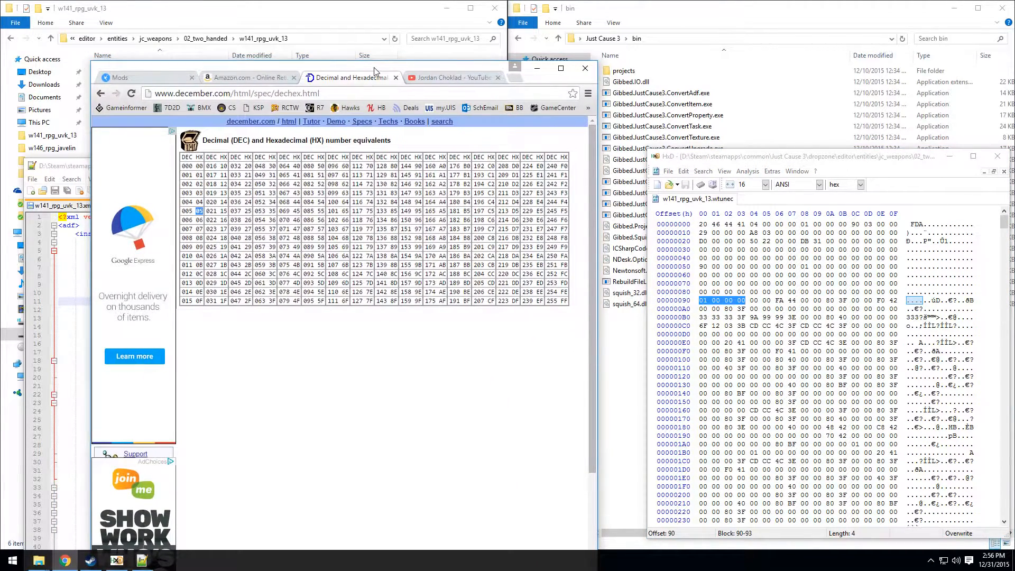
pyautogui.moveTo(374, 68)
pyautogui.mouseDown()
pyautogui.moveTo(355, 327)
pyautogui.moveTo(370, 372)
pyautogui.moveTo(389, 372)
pyautogui.moveTo(381, 69)
pyautogui.mouseUp()
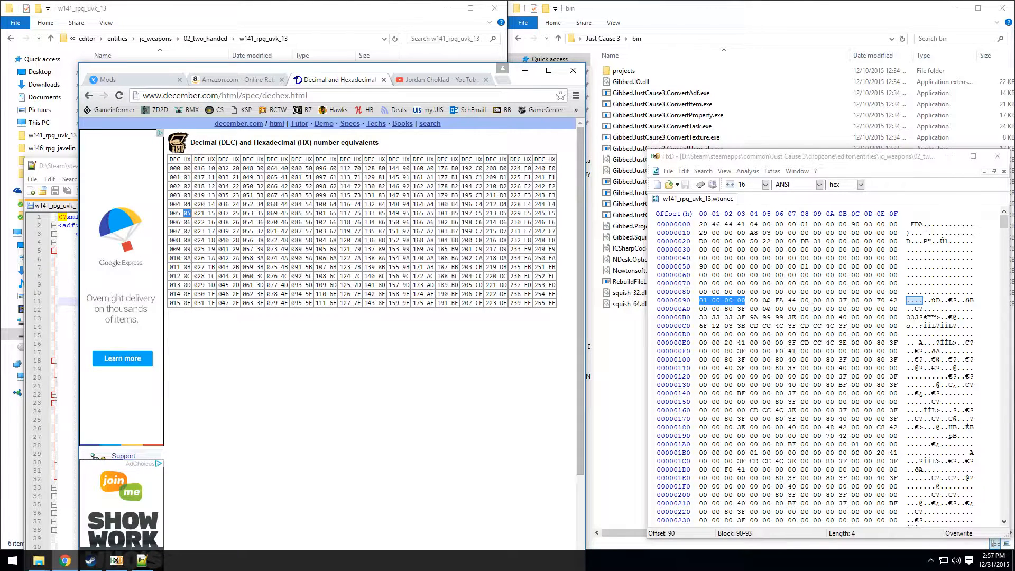
pyautogui.moveTo(751, 308); pyautogui.dragTo(796, 309)
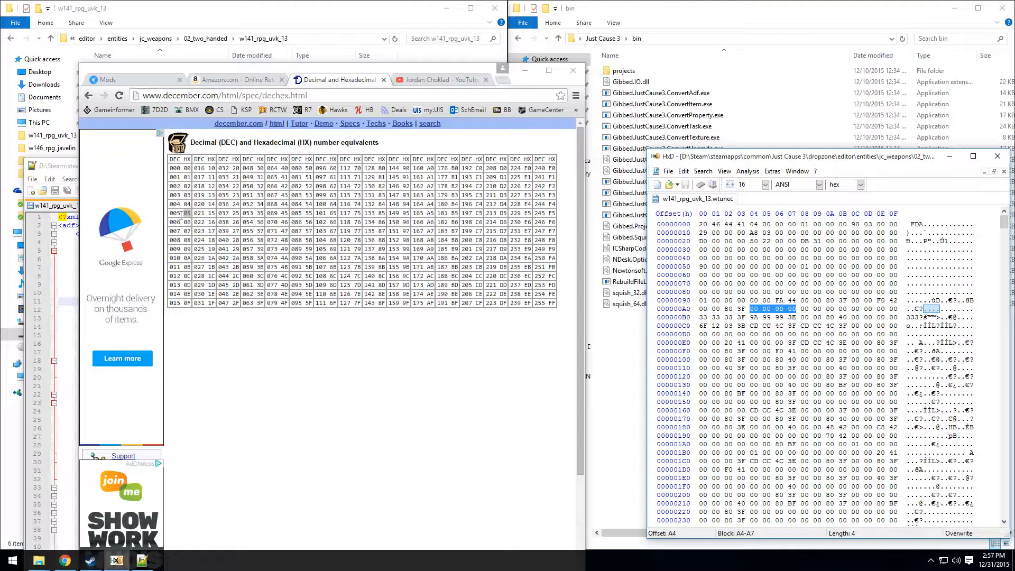
# - Fill the burst_count byte at offset A4 with hex value 05 and save the wtunec file
pyautogui.click(753, 309)
pyautogui.rightClick(753, 310)
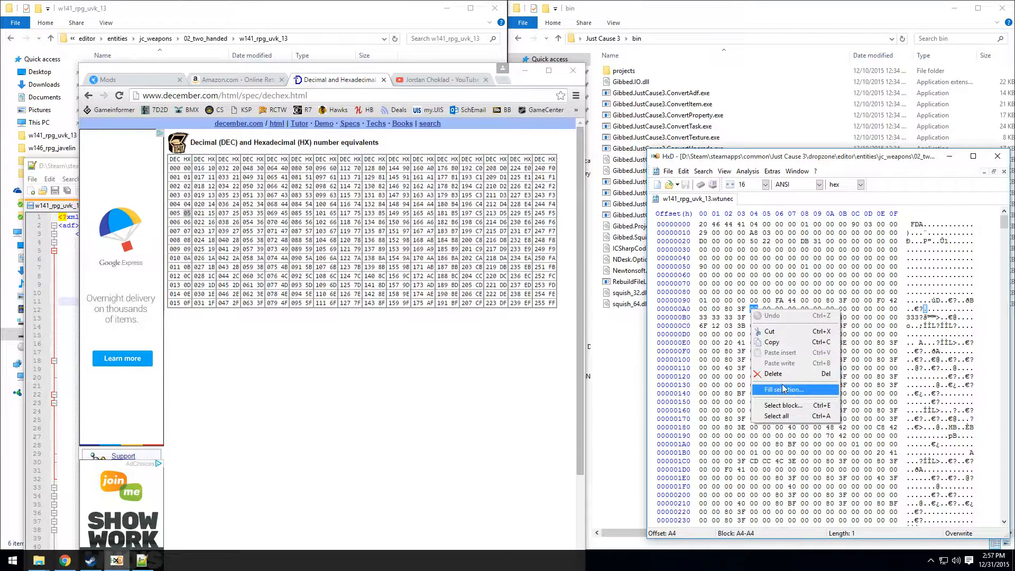
pyautogui.click(739, 309)
pyautogui.doubleClick(753, 309)
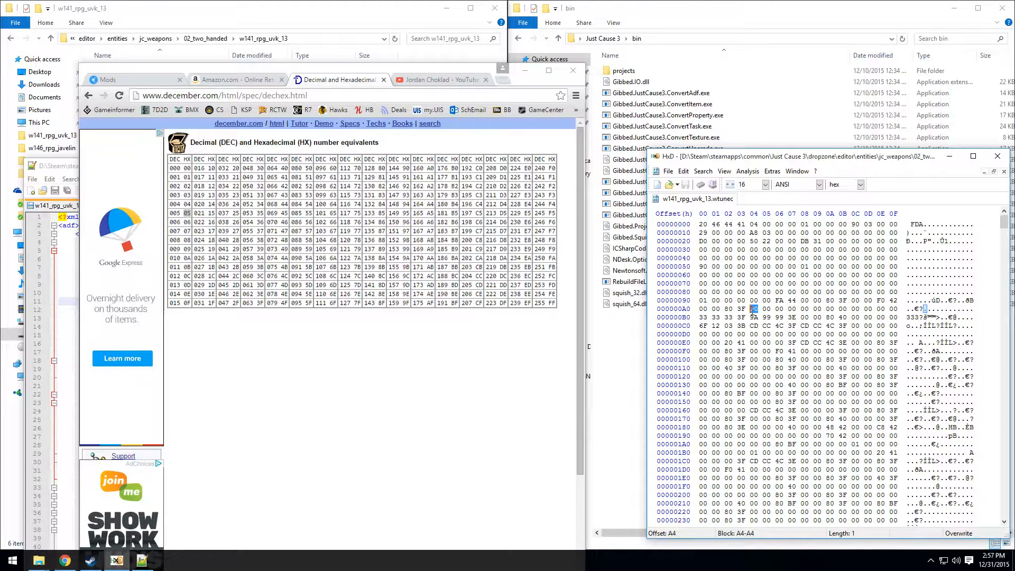
pyautogui.rightClick(754, 310)
pyautogui.click(787, 392)
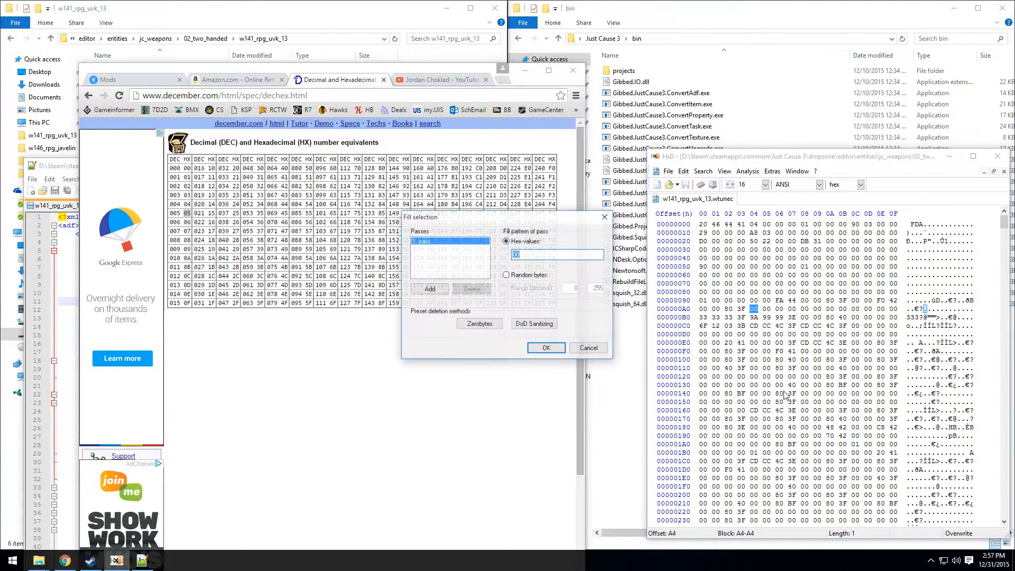
pyautogui.write('05')
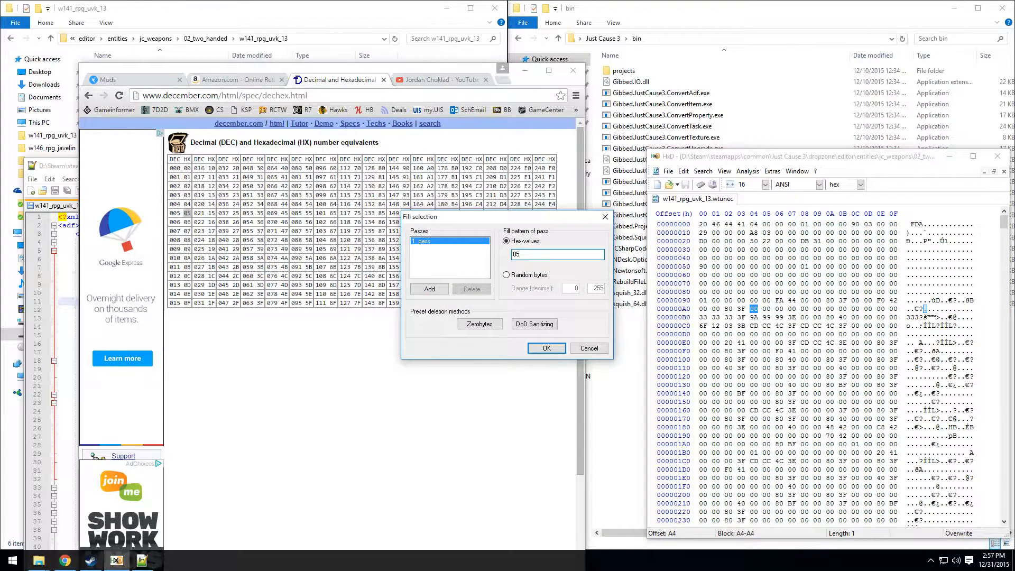
pyautogui.click(549, 349)
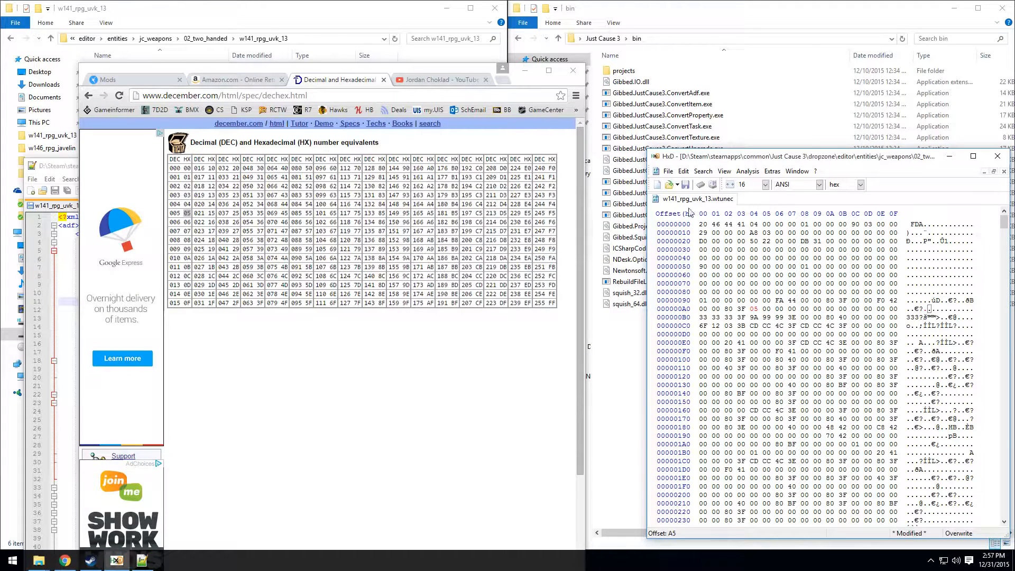
pyautogui.click(669, 171)
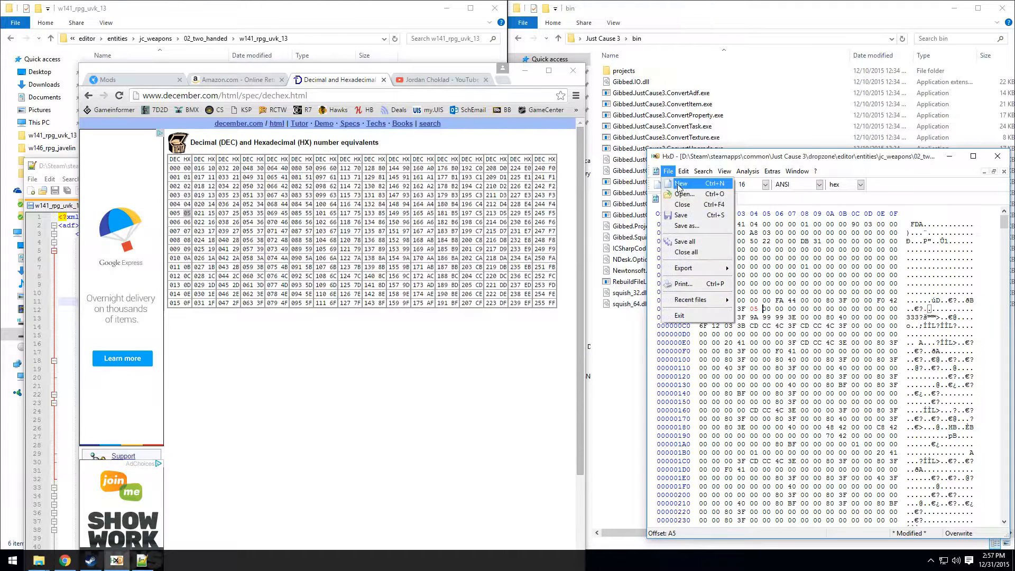
pyautogui.click(684, 219)
# - Convert w141_rpg_uvk_13.wtunec with Gibbed.JustCause3.ConvertAdf.exe and open the regenerated XML file to check burst_count
pyautogui.click(525, 71)
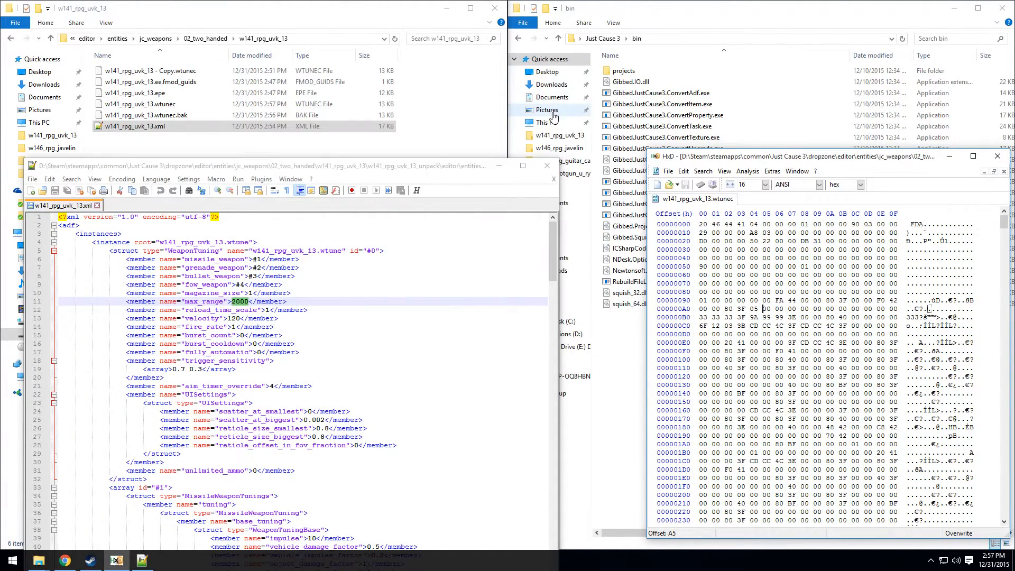
pyautogui.click(222, 125)
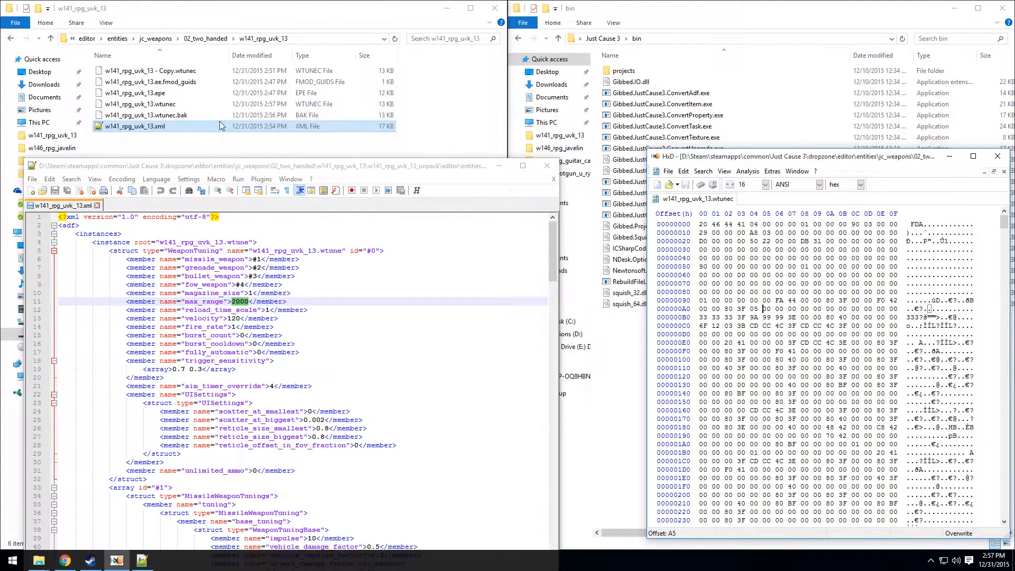
pyautogui.click(547, 165)
pyautogui.rightClick(137, 131)
pyautogui.click(131, 104)
pyautogui.moveTo(132, 106); pyautogui.dragTo(719, 91)
pyautogui.click(536, 292)
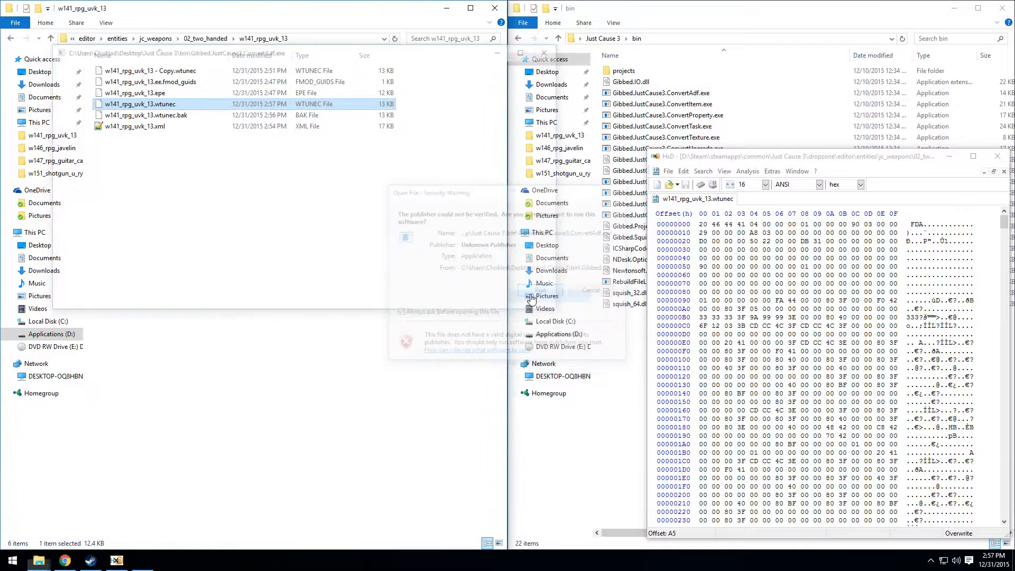
pyautogui.doubleClick(135, 126)
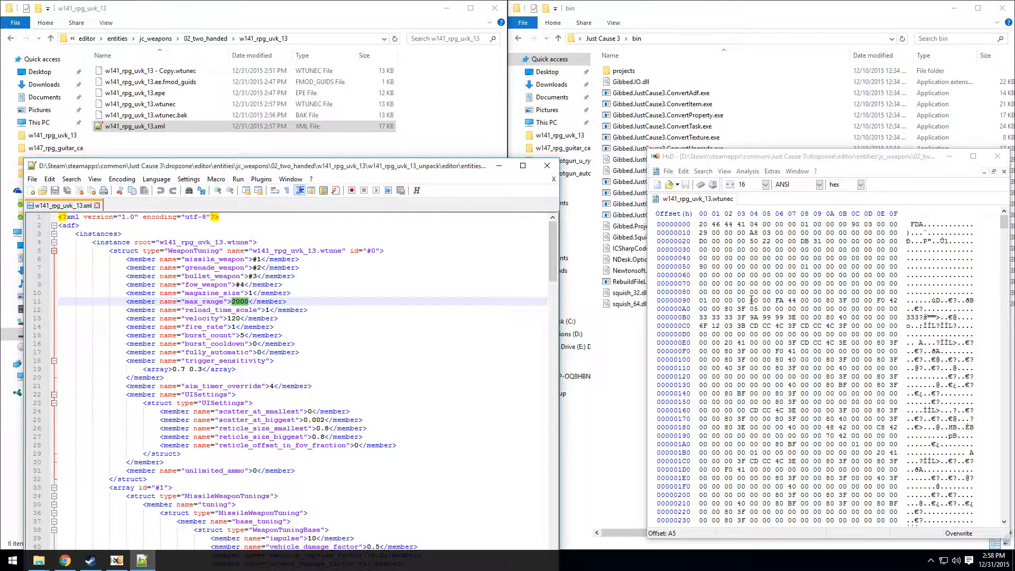
# - Examine the max_range bytes at 94-97 against the hexadecimal chart, and place the HxD window beside the XML code
pyautogui.moveTo(751, 299); pyautogui.dragTo(798, 300)
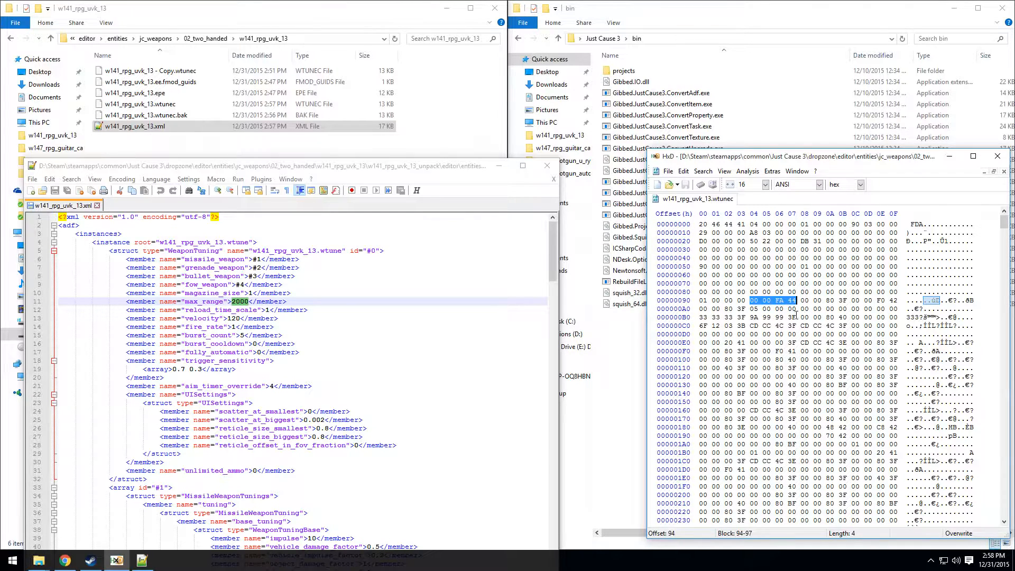
pyautogui.click(65, 560)
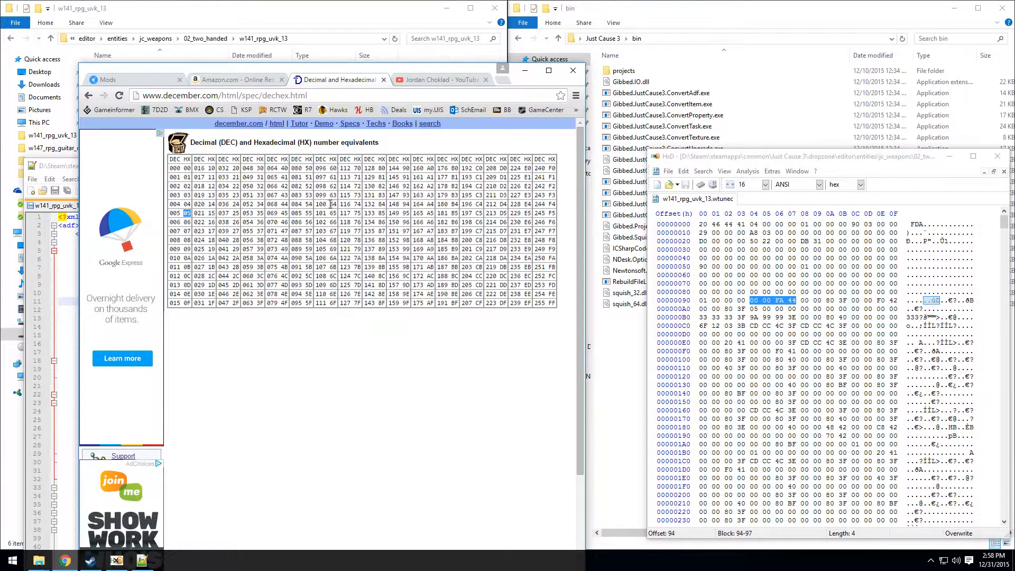
pyautogui.click(525, 70)
pyautogui.moveTo(823, 158); pyautogui.dragTo(774, 59)
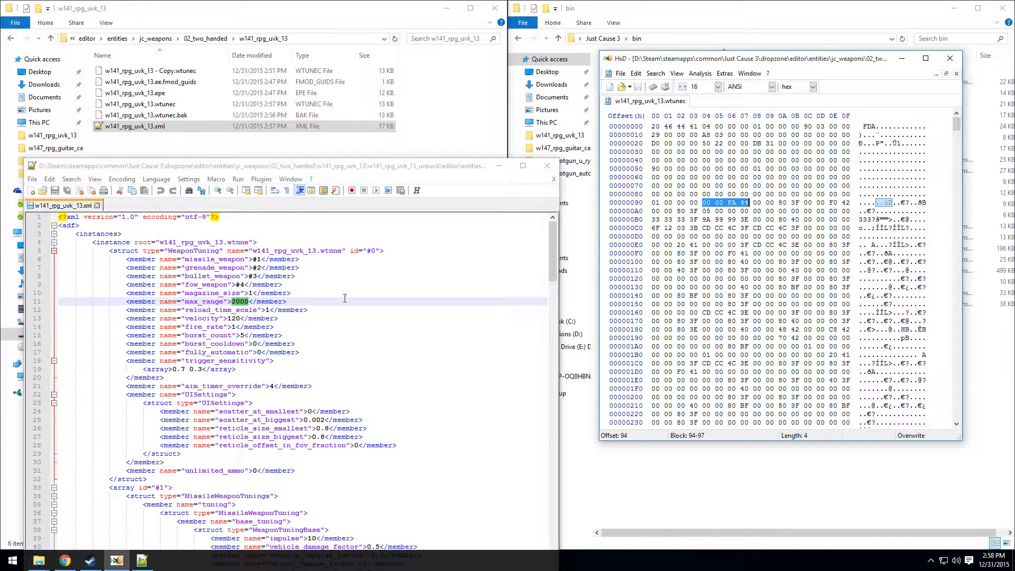
# - Fill the magazine_size byte at offset 90 with 64, consulting the decimal-hexadecimal chart, and save the wtunec file
pyautogui.moveTo(699, 203); pyautogui.dragTo(653, 203)
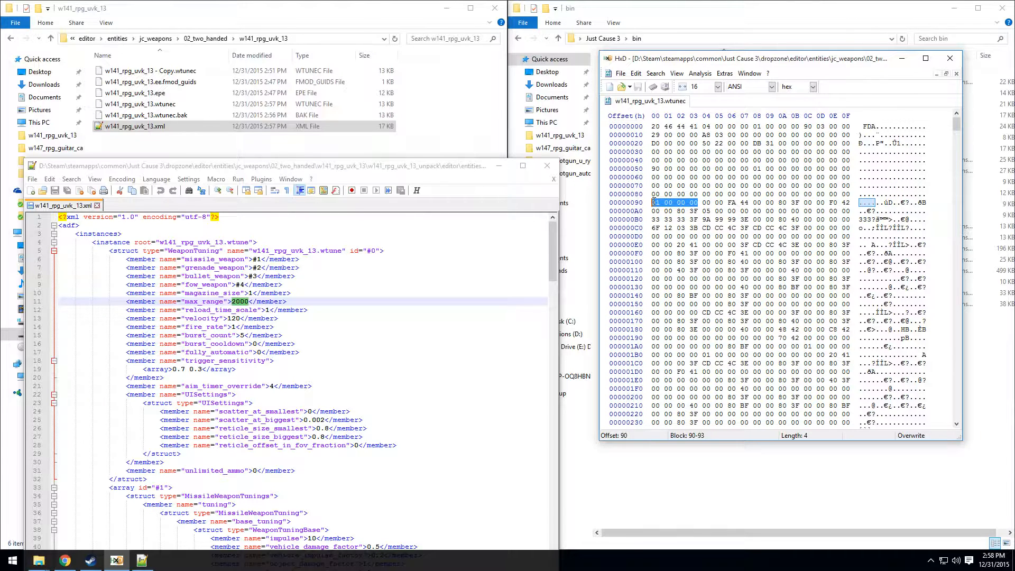
pyautogui.click(665, 204)
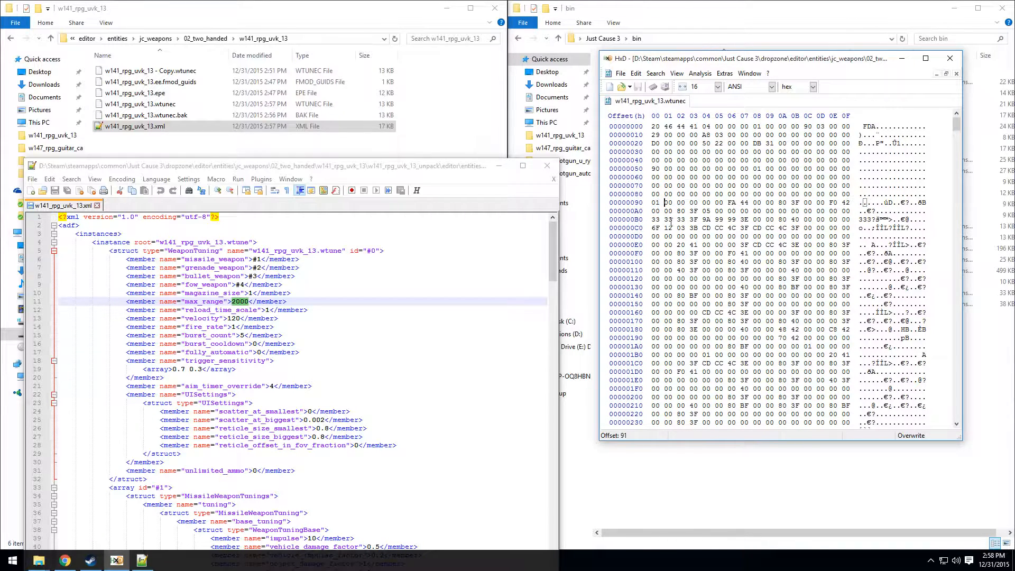
pyautogui.moveTo(656, 204); pyautogui.dragTo(660, 203)
pyautogui.click(658, 202)
pyautogui.press('Right')
pyautogui.moveTo(654, 202); pyautogui.dragTo(659, 202)
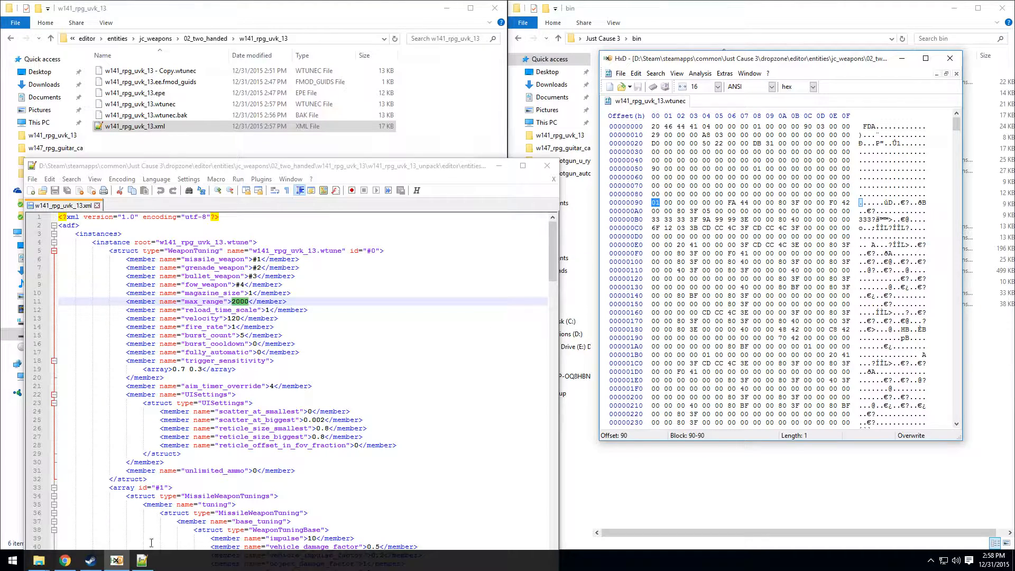
pyautogui.click(65, 561)
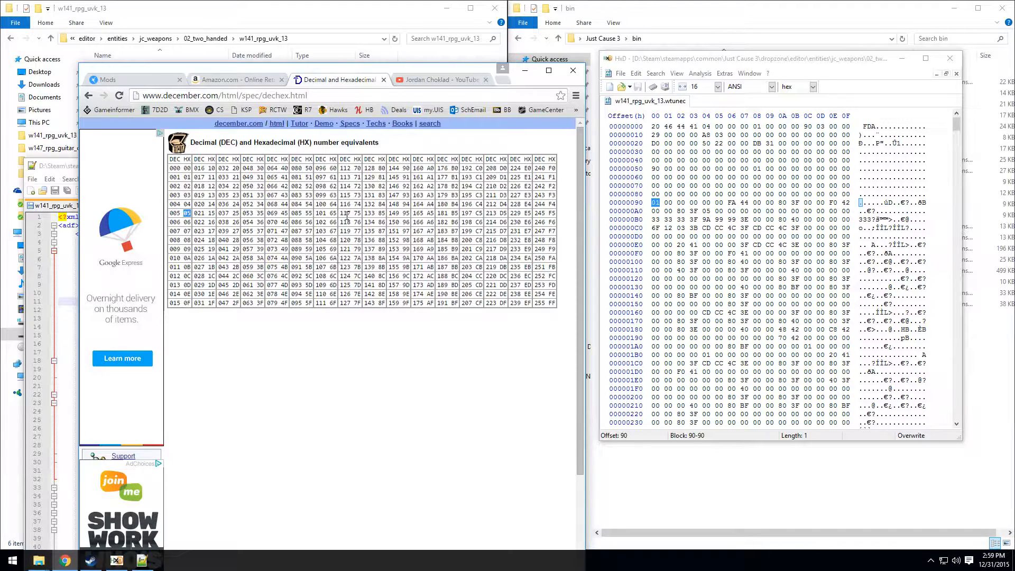
pyautogui.click(525, 70)
pyautogui.rightClick(656, 196)
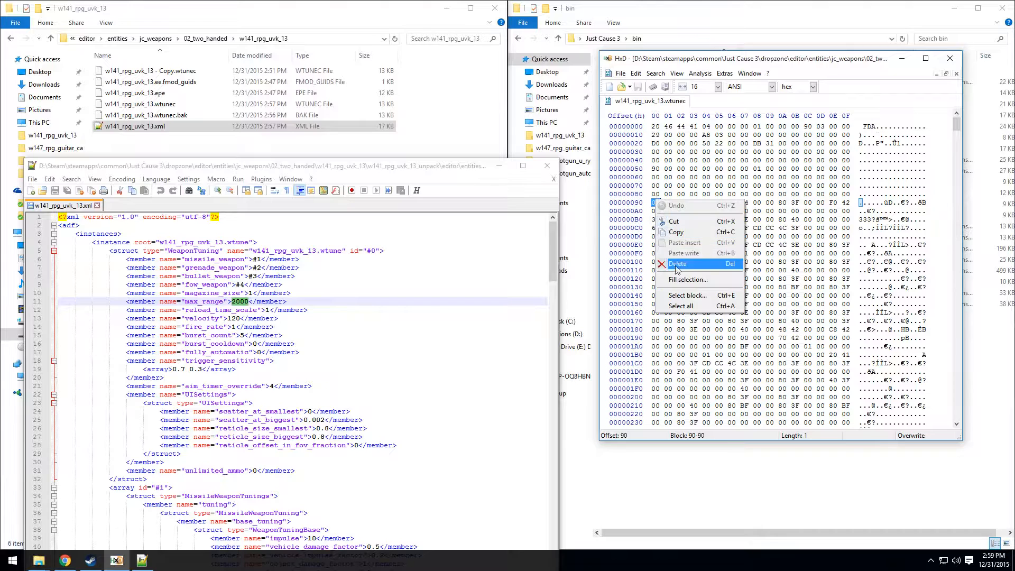
pyautogui.click(681, 279)
pyautogui.write('64')
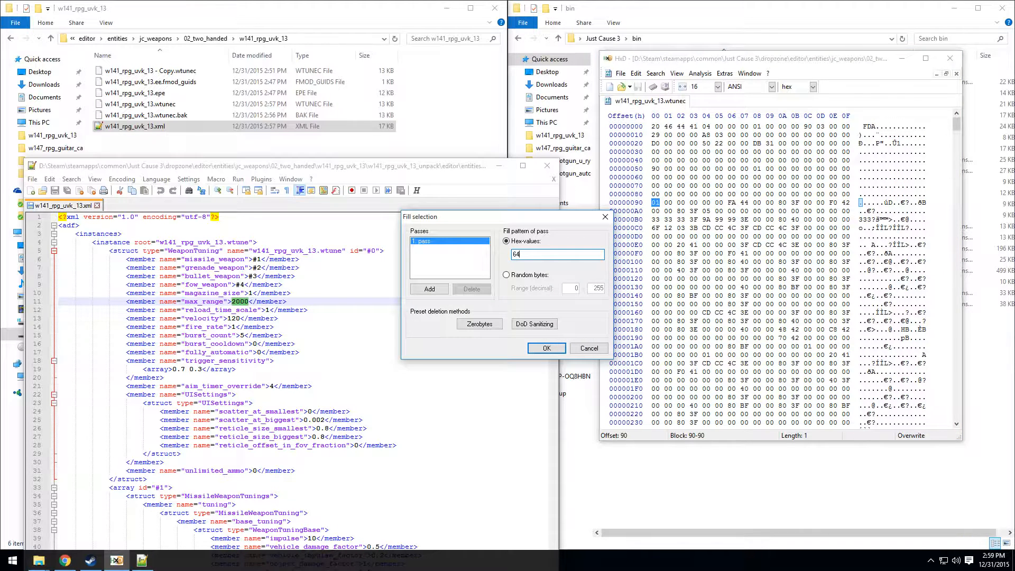
pyautogui.click(548, 348)
pyautogui.click(620, 74)
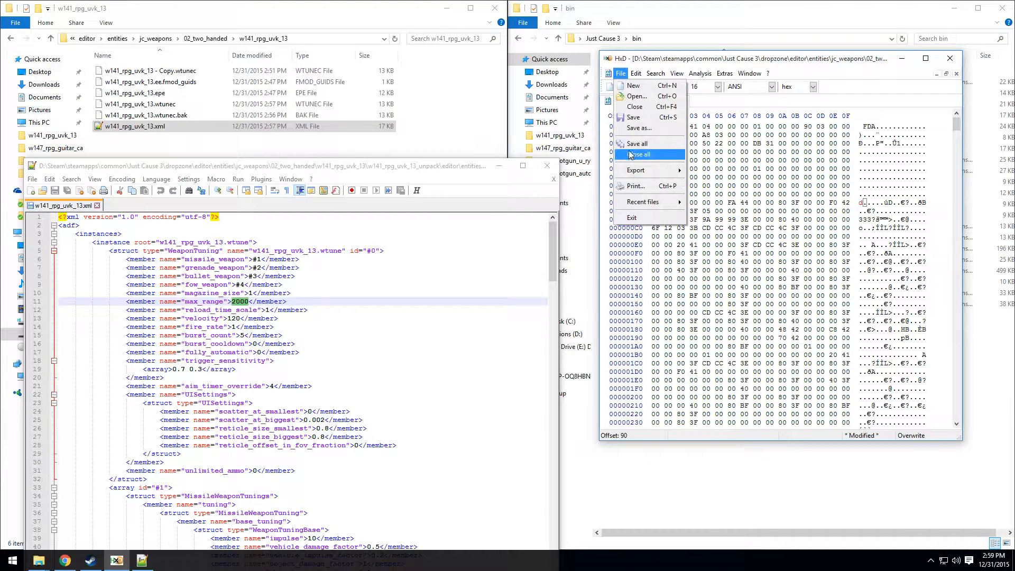
pyautogui.click(629, 121)
# - Close the outdated XML, reconvert w141_rpg_uvk_13.wtunec with Gibbed.JustCause3.ConvertAdf.exe, and reopen the XML to check magazine_size
pyautogui.click(595, 141)
pyautogui.click(366, 170)
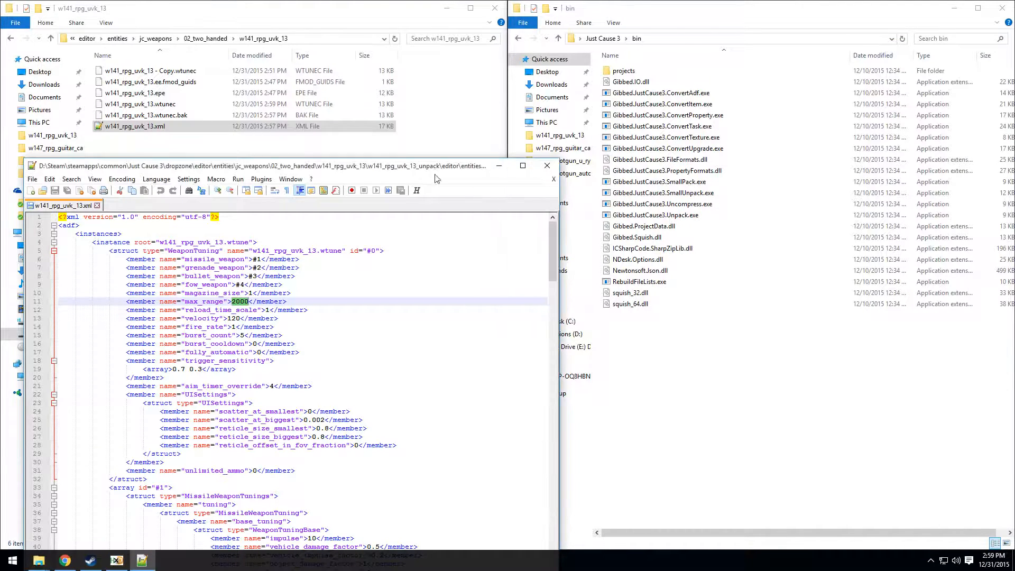
pyautogui.click(547, 169)
pyautogui.moveTo(154, 104); pyautogui.dragTo(296, 169)
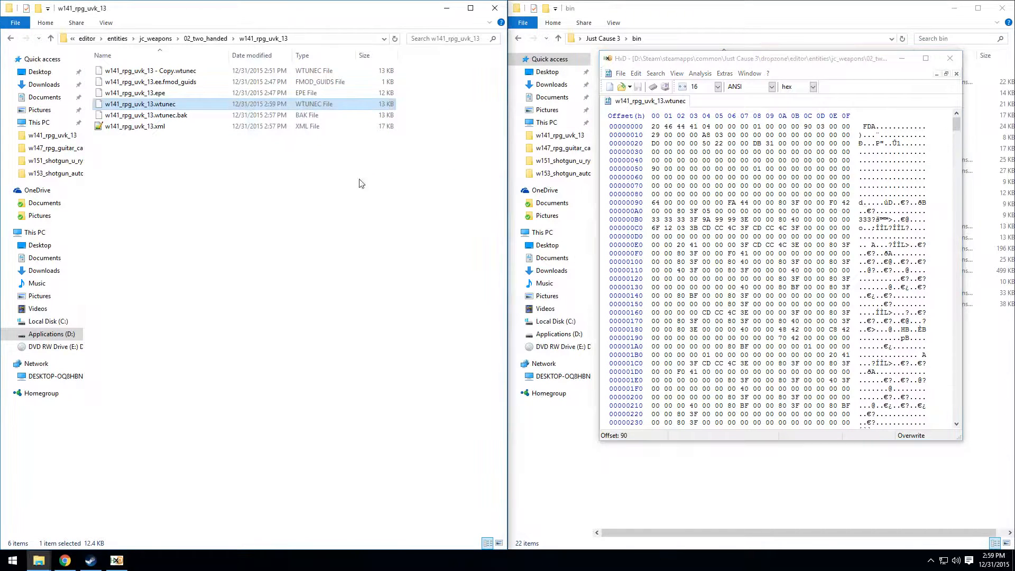
pyautogui.click(903, 59)
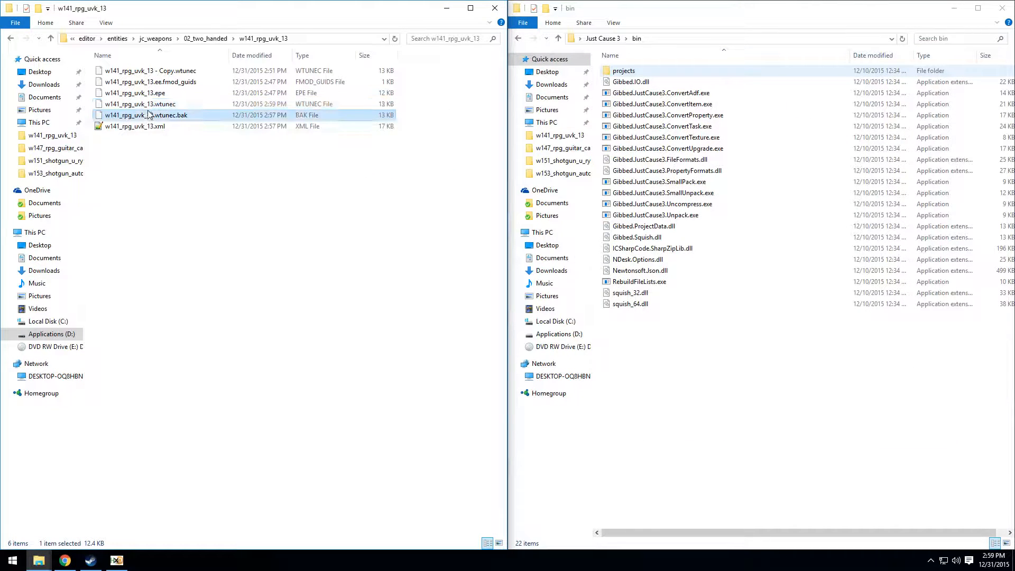
pyautogui.moveTo(150, 110); pyautogui.dragTo(631, 93)
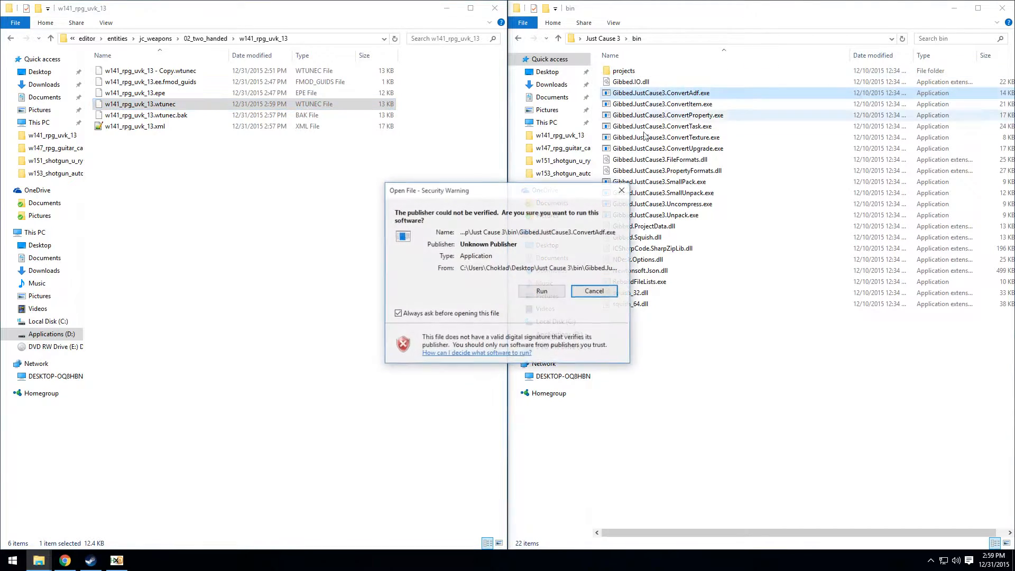
pyautogui.click(540, 290)
pyautogui.doubleClick(158, 126)
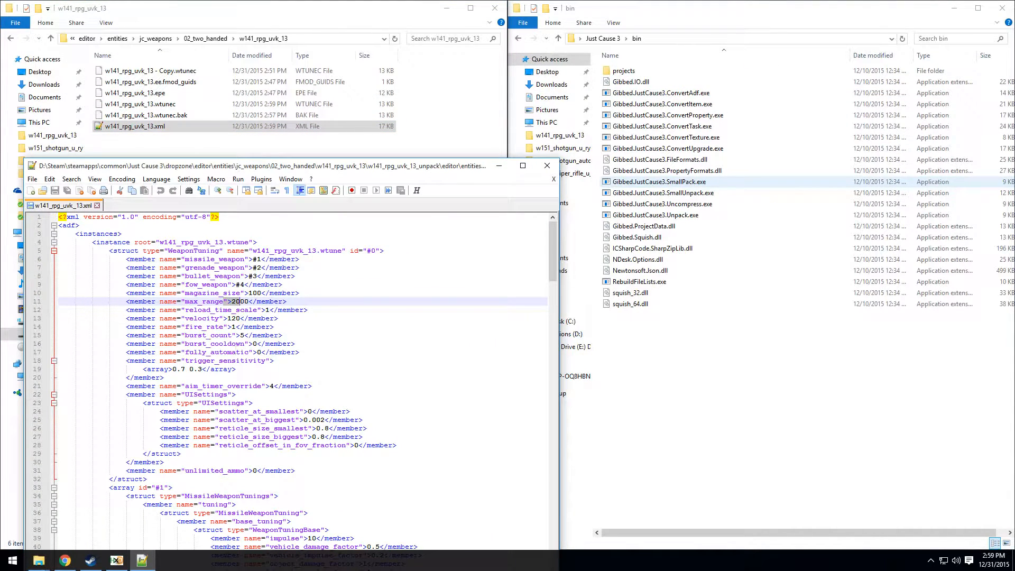
pyautogui.scroll(-3, 214, 444)
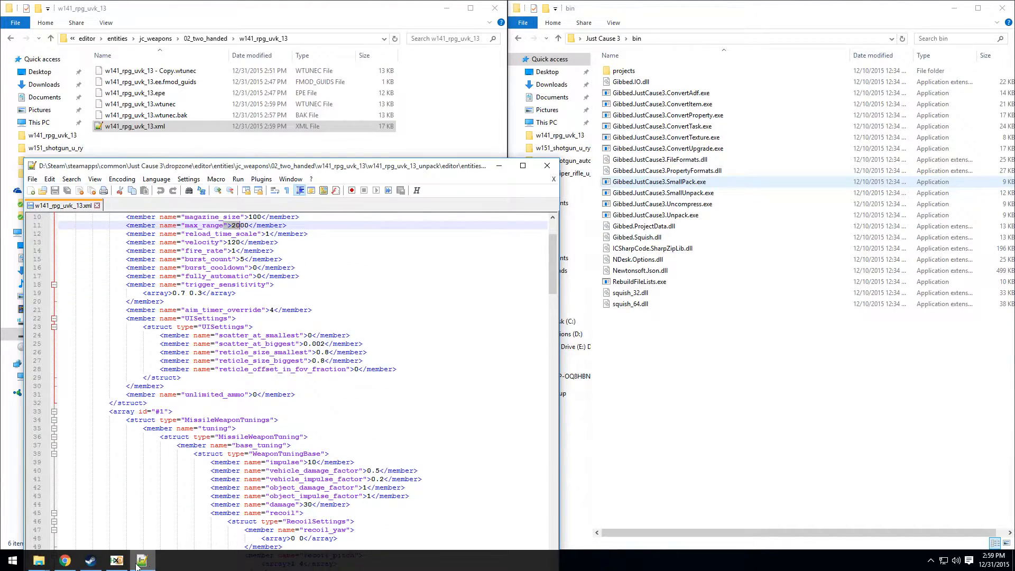